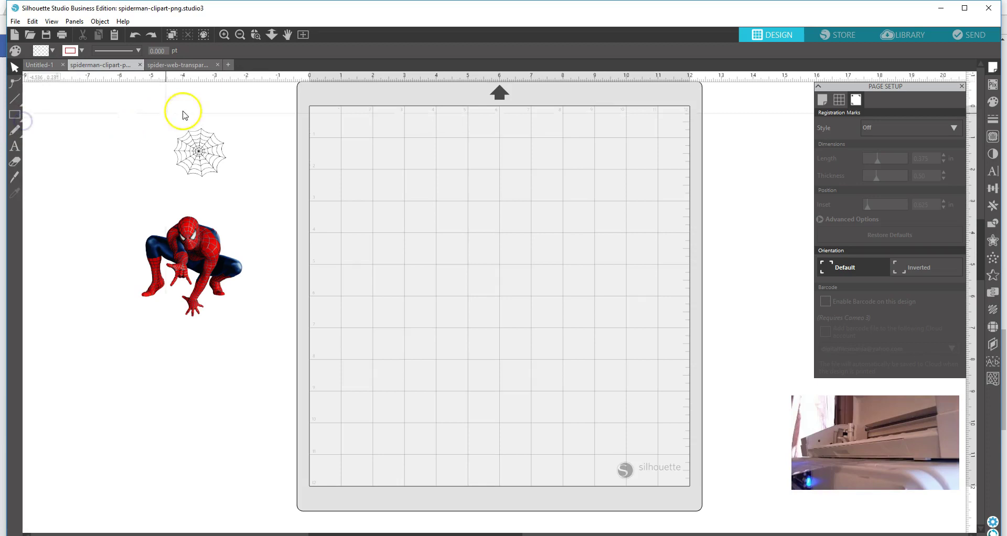
- Draw a rectangle about 6.3 in wide and 4.35 in high from the page's upper-left corner and select it
{"action": "left_click", "coordinate": [15, 115]}
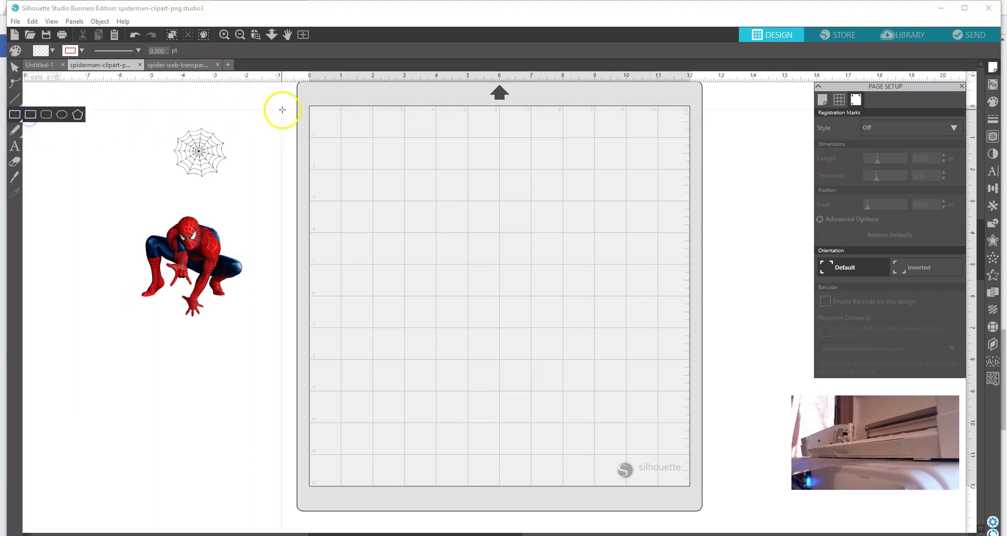
{"action": "left_click_drag", "start_coordinate": [310, 106], "coordinate": [510, 244]}
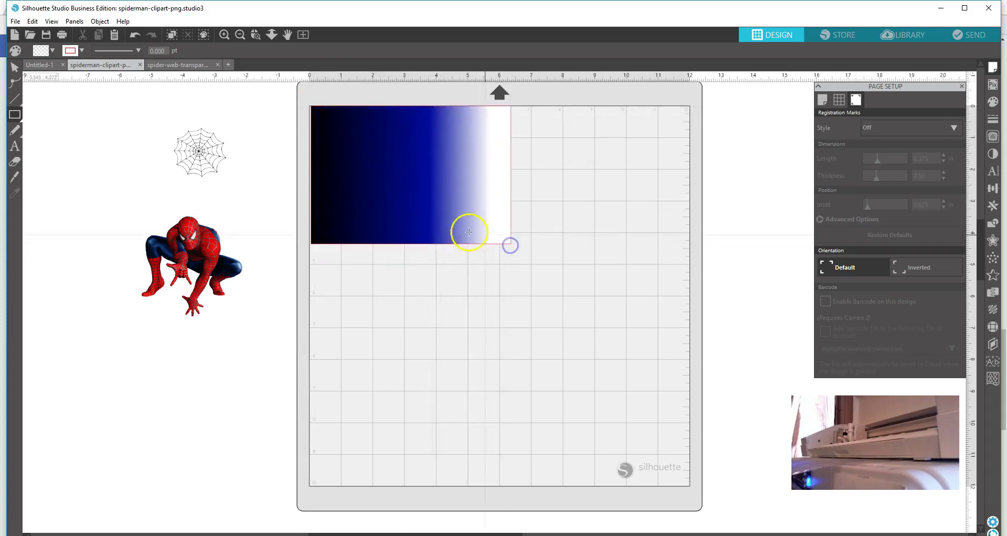
{"action": "left_click", "coordinate": [15, 66]}
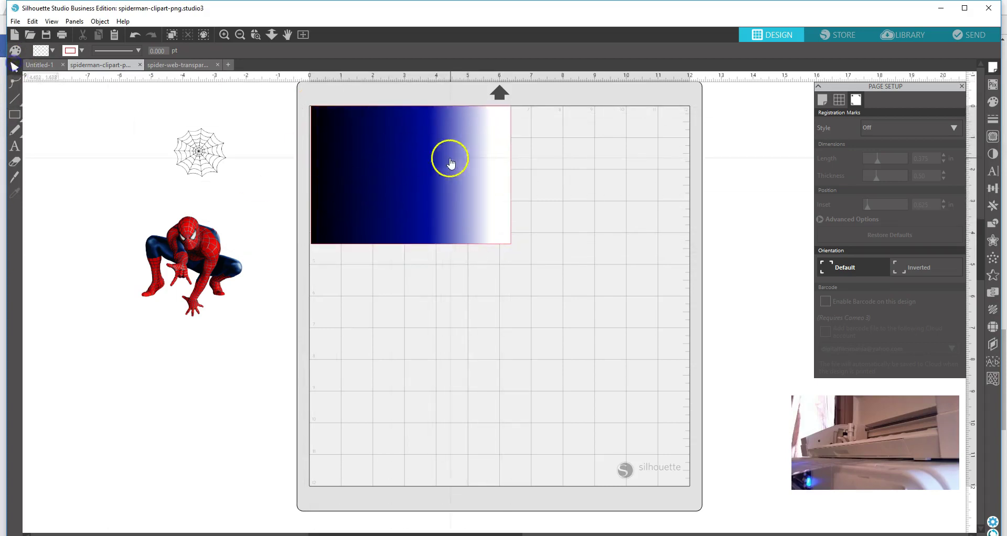
{"action": "left_click", "coordinate": [420, 173]}
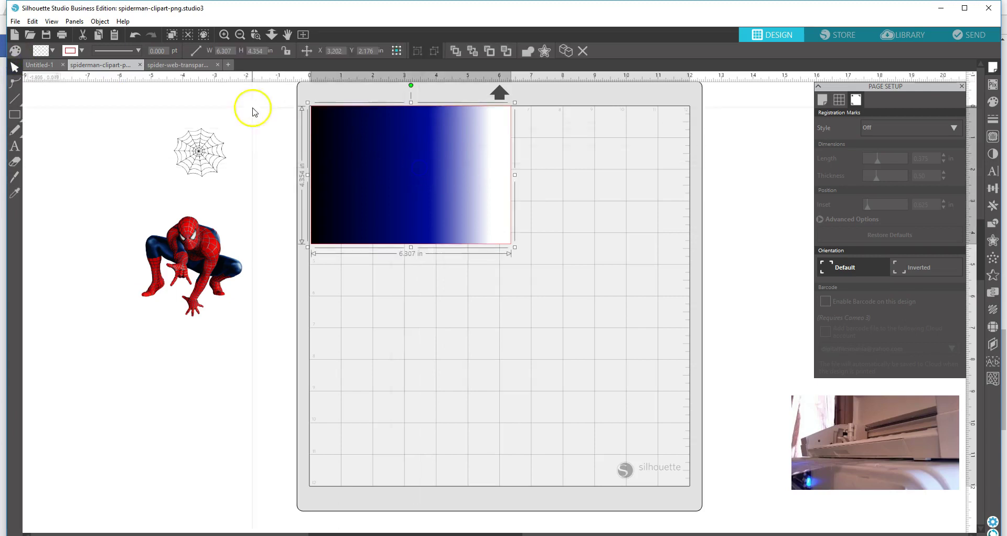
- Resize the rectangle to 4 in wide by 4 in high and position it in the page's upper-left corner
{"action": "left_click", "coordinate": [234, 53]}
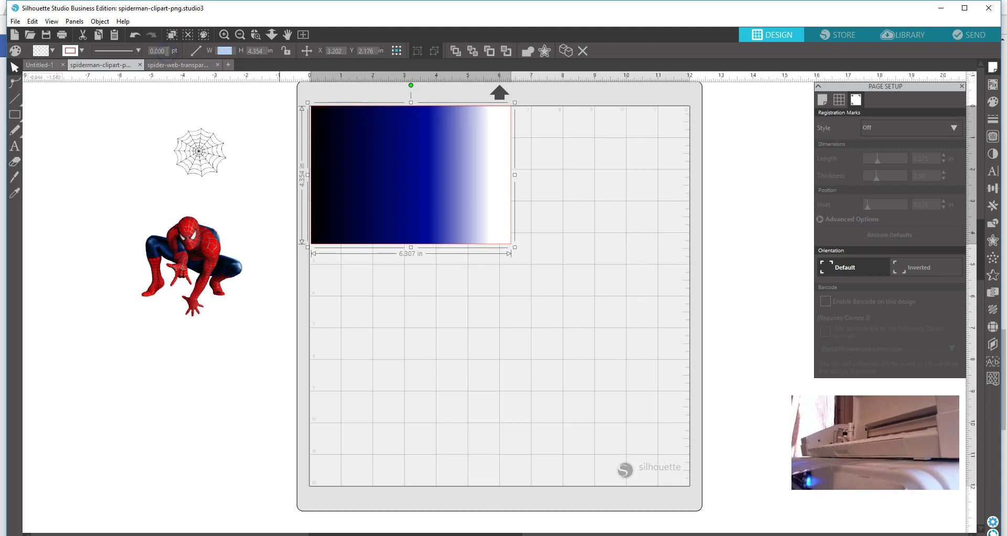
{"action": "type", "text": "4"}
{"action": "key", "text": "Tab"}
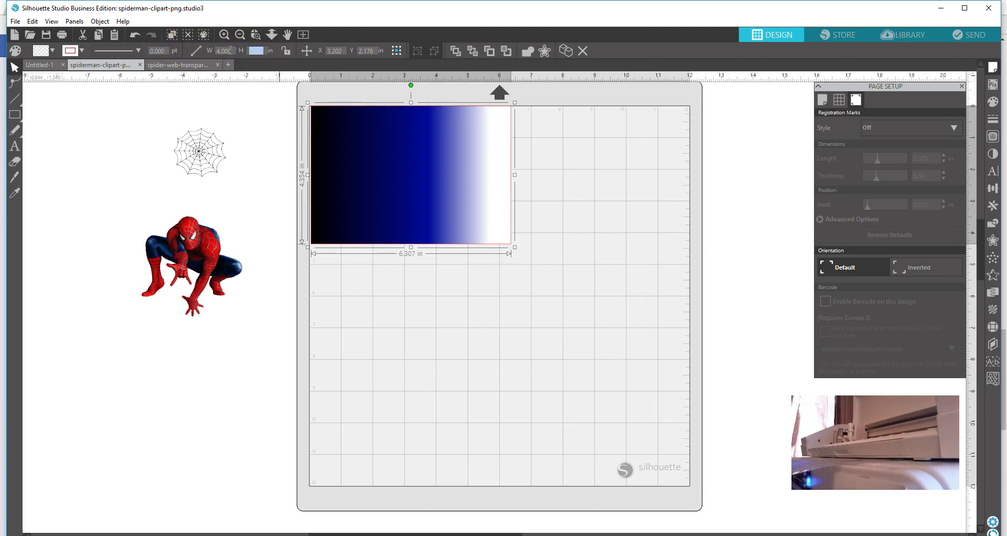
{"action": "type", "text": "4"}
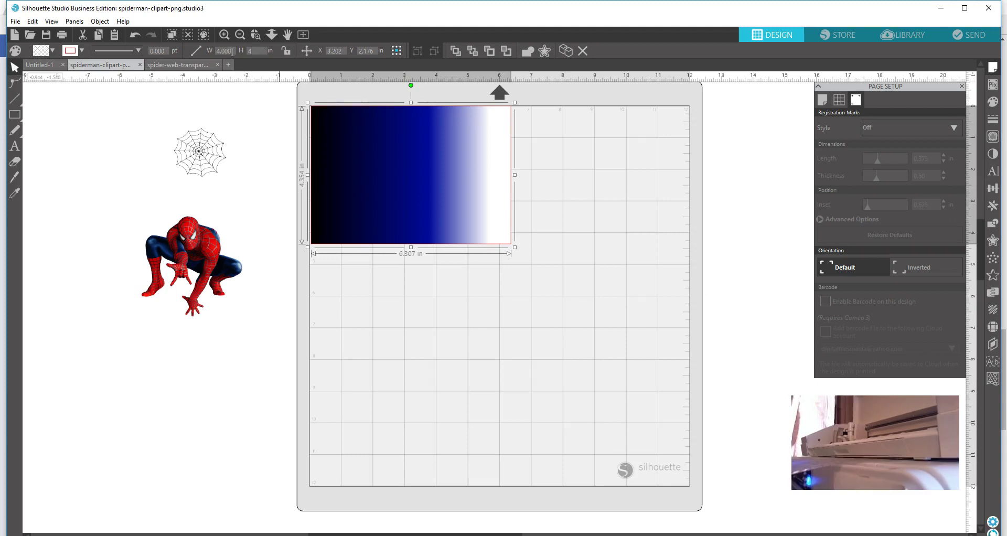
{"action": "key", "text": "Return"}
{"action": "left_click_drag", "start_coordinate": [445, 230], "coordinate": [409, 222]}
{"action": "left_click_drag", "start_coordinate": [369, 184], "coordinate": [370, 182]}
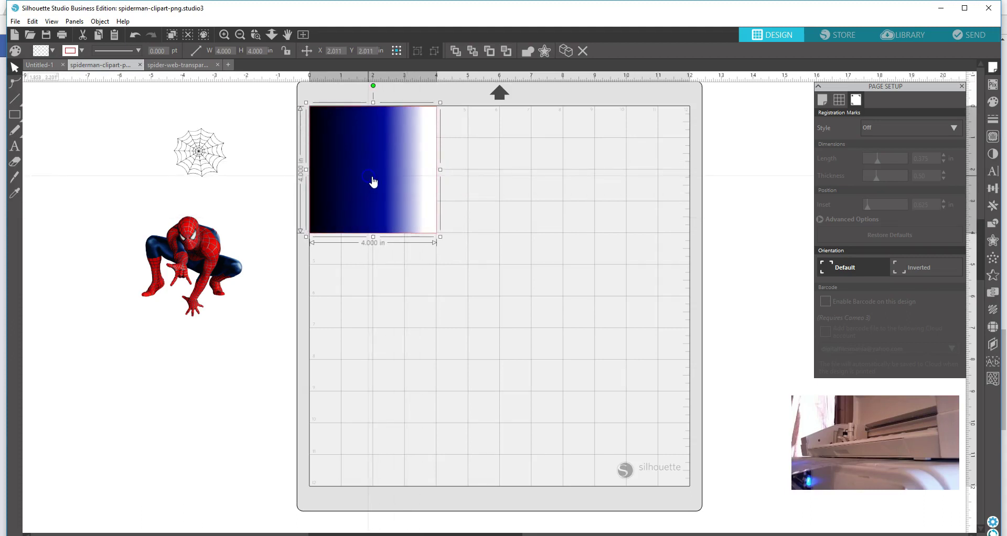
{"action": "left_click", "coordinate": [346, 166]}
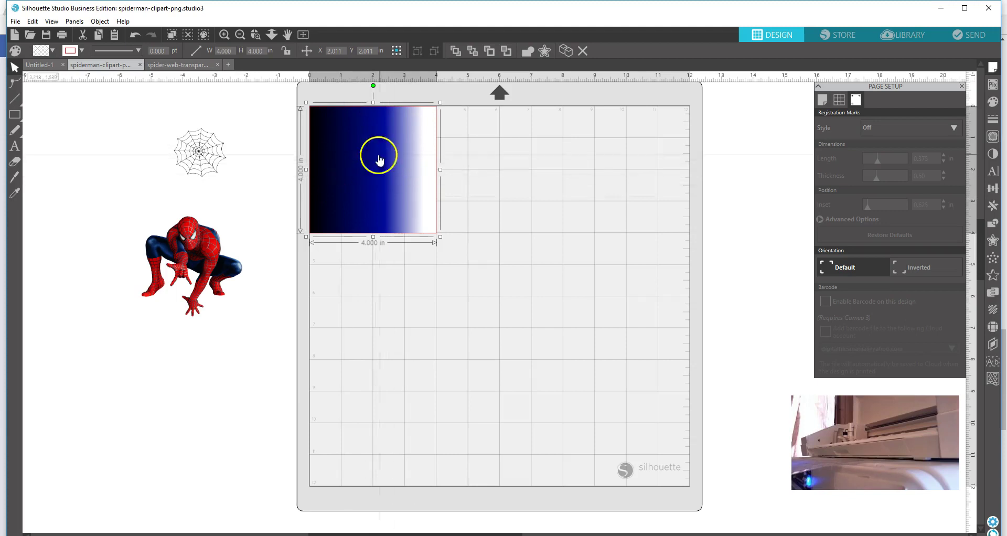
- Open the gradient fill settings and fill the square with the black, bright blue, light blue and white preset
{"action": "left_click", "coordinate": [992, 103]}
{"action": "left_click", "coordinate": [844, 103]}
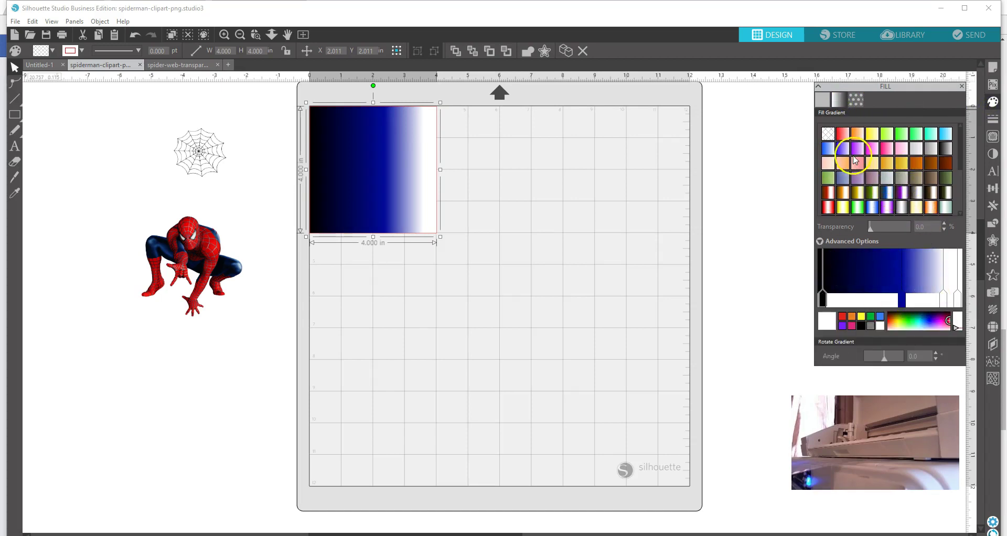
{"action": "left_click_drag", "start_coordinate": [961, 166], "coordinate": [969, 209]}
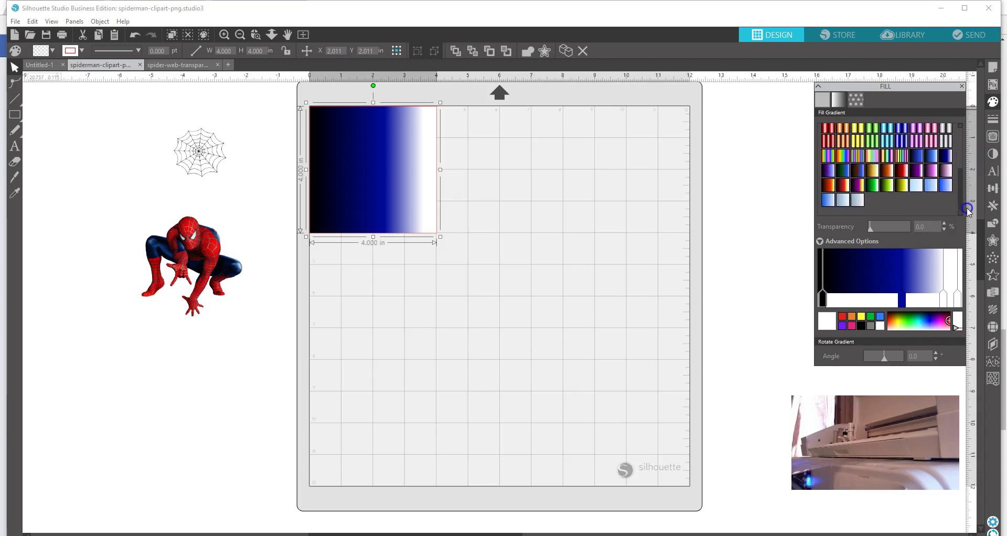
{"action": "left_click", "coordinate": [933, 157]}
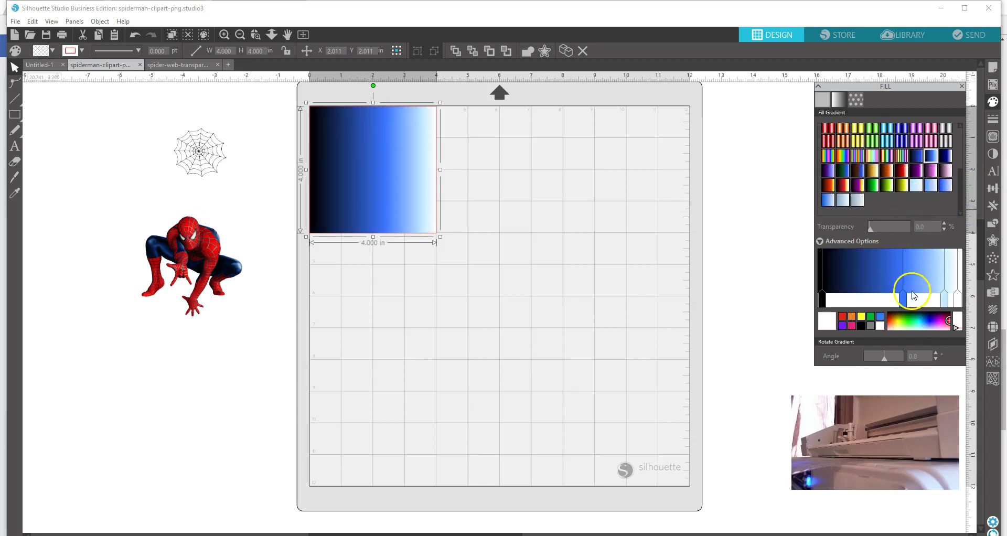
- Try to delete the white end stop from the square's gradient, and undo the deletion
{"action": "left_click", "coordinate": [958, 297]}
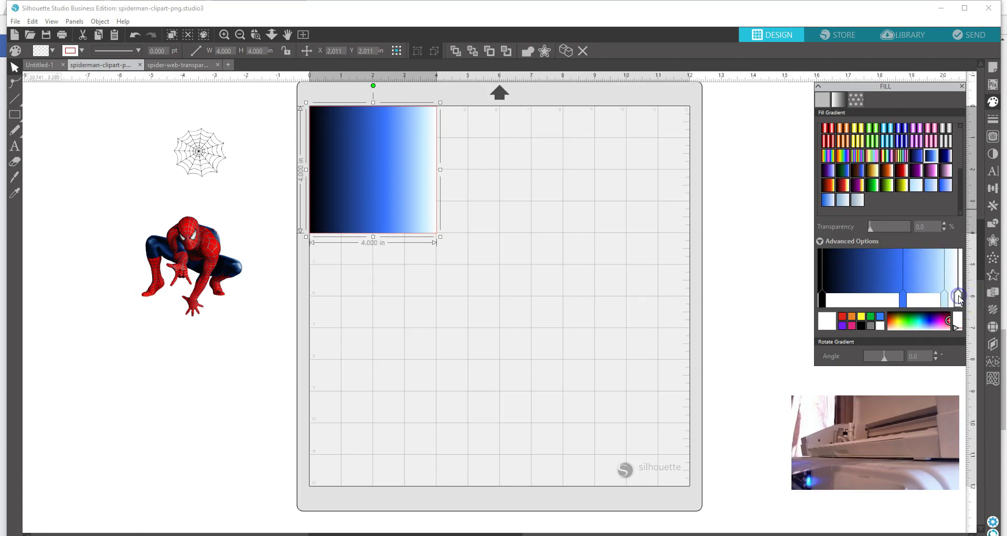
{"action": "key", "text": "Delete"}
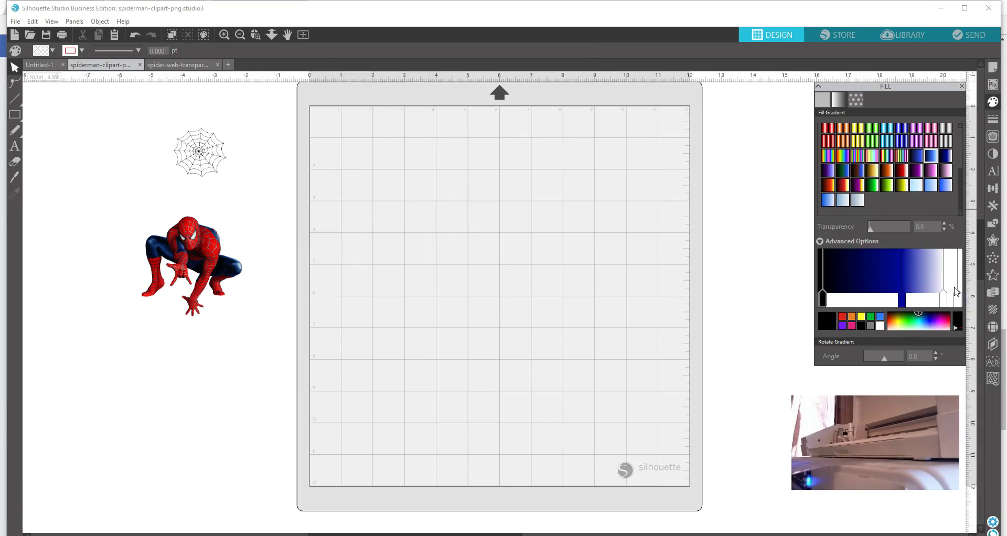
{"action": "left_click_drag", "start_coordinate": [958, 297], "coordinate": [963, 295]}
{"action": "left_click", "coordinate": [135, 35]}
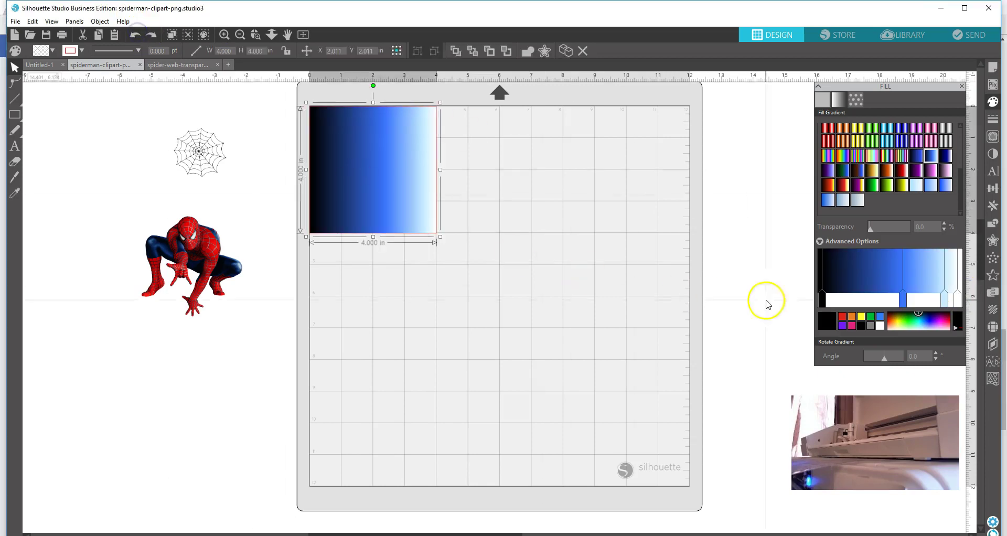
{"action": "left_click", "coordinate": [961, 294]}
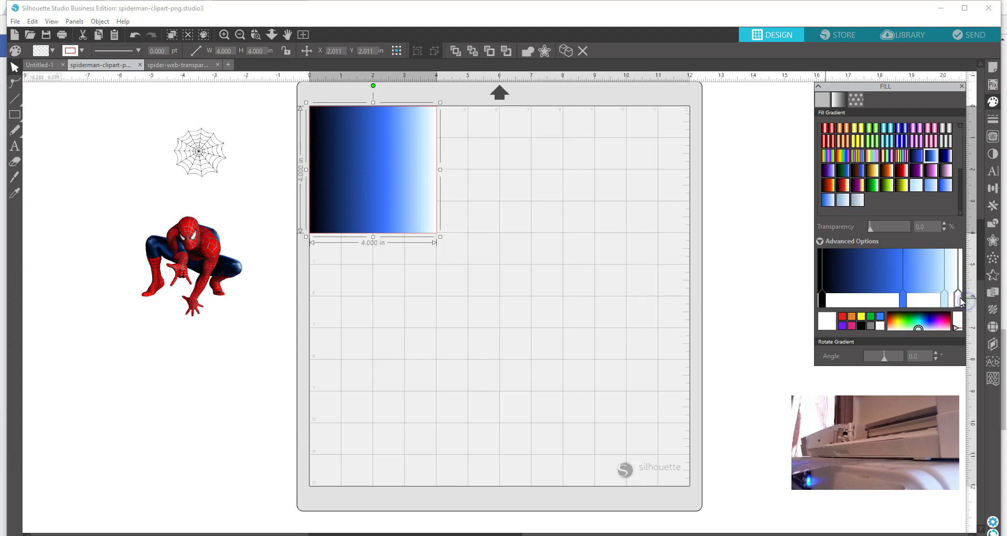
{"action": "key", "text": "ctrl+z"}
{"action": "left_click", "coordinate": [135, 35]}
{"action": "left_click", "coordinate": [501, 225]}
{"action": "left_click", "coordinate": [960, 304]}
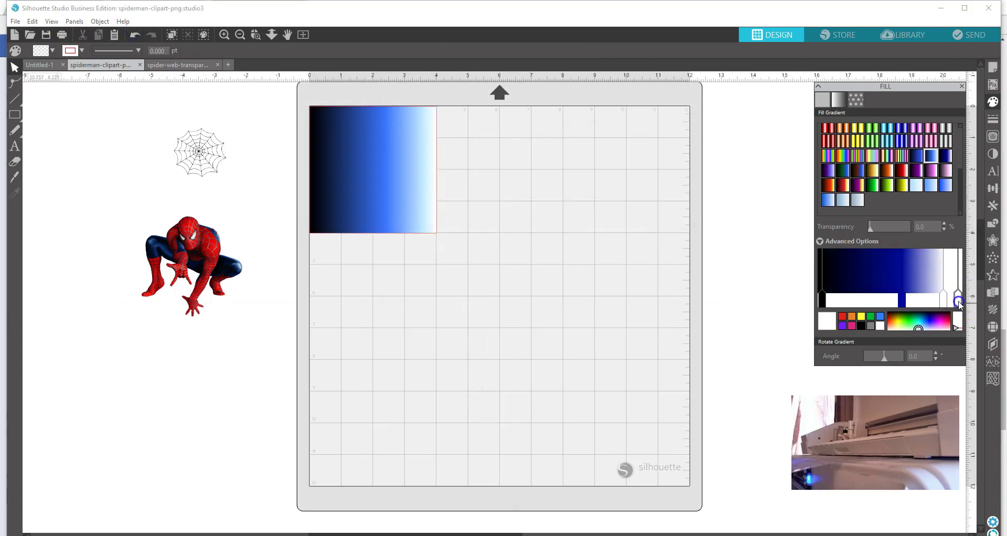
{"action": "left_click", "coordinate": [946, 297]}
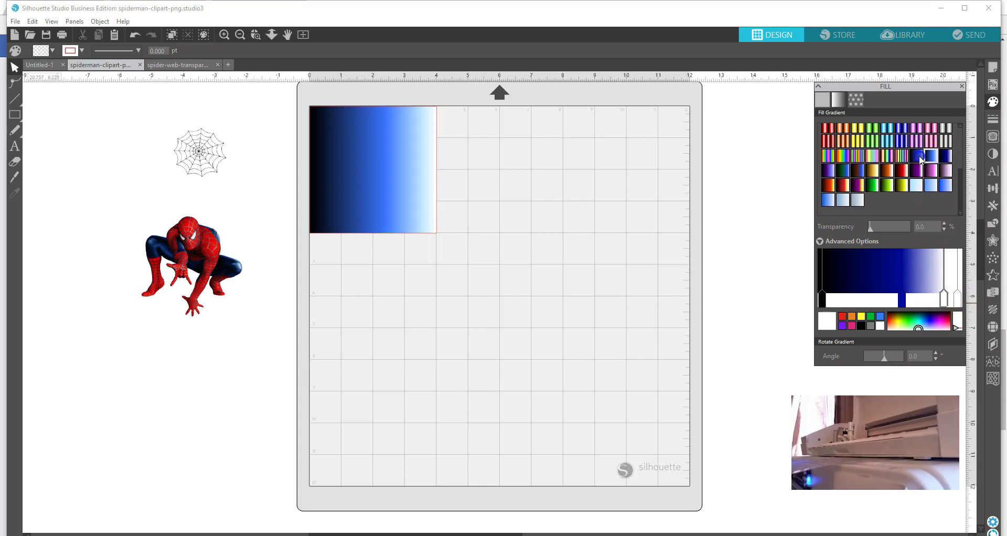
{"action": "left_click", "coordinate": [939, 343]}
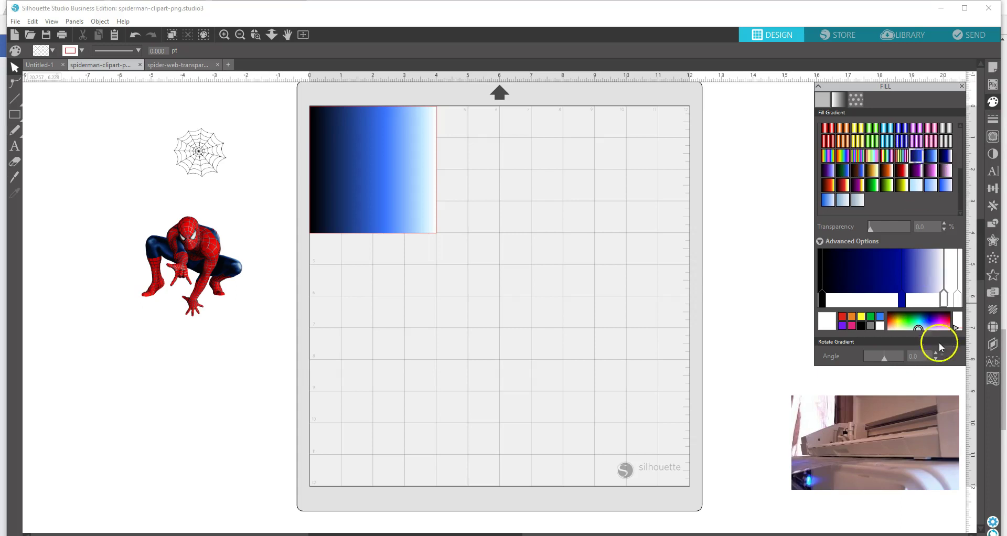
- Fill the square with the three-stop black, blue and white gradient preset and move its blue stop to the middle
{"action": "left_click", "coordinate": [383, 205]}
{"action": "left_click", "coordinate": [917, 197]}
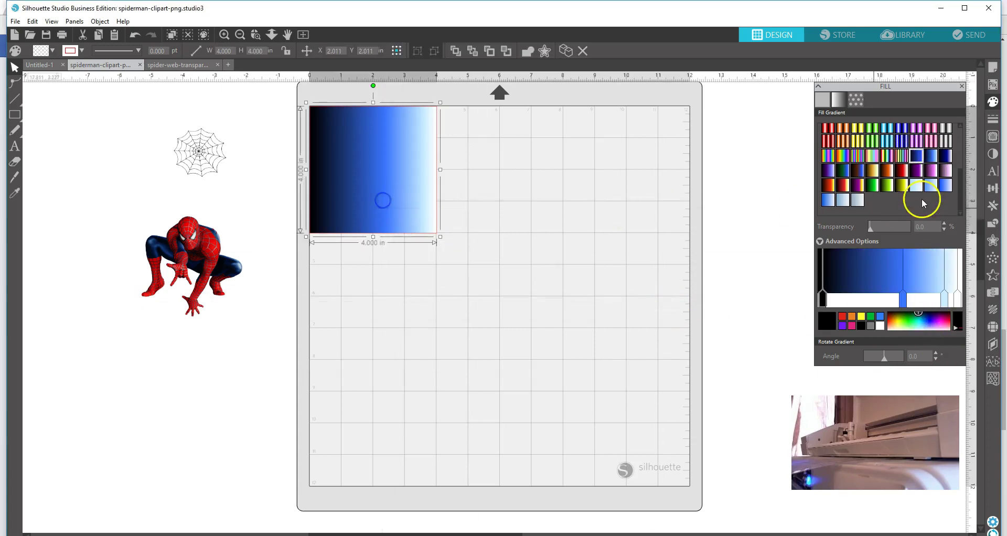
{"action": "left_click", "coordinate": [917, 156]}
{"action": "left_click", "coordinate": [419, 179]}
{"action": "left_click_drag", "start_coordinate": [936, 299], "coordinate": [883, 297]}
- Change the gradient's black starting stop to a dark navy blue
{"action": "left_click", "coordinate": [822, 301]}
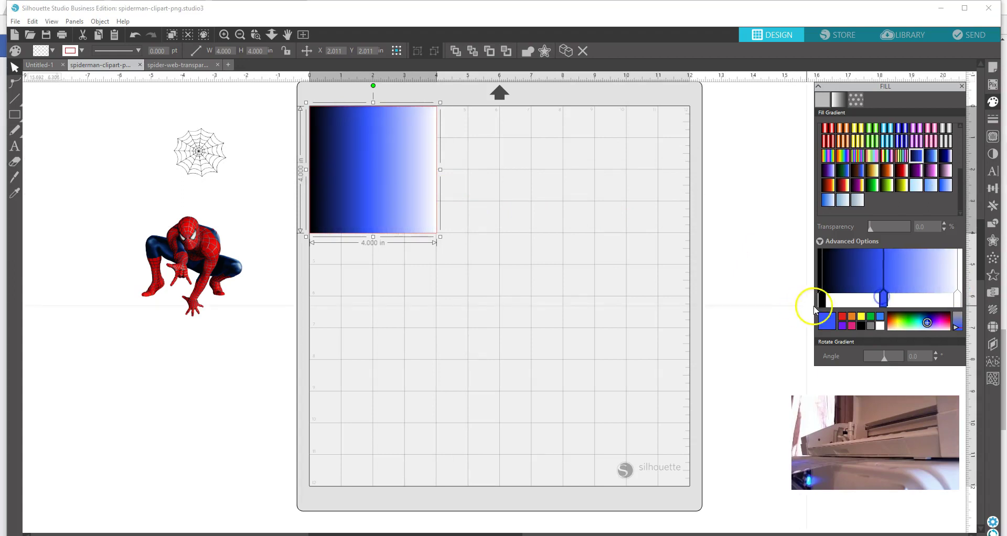
{"action": "left_click", "coordinate": [822, 302]}
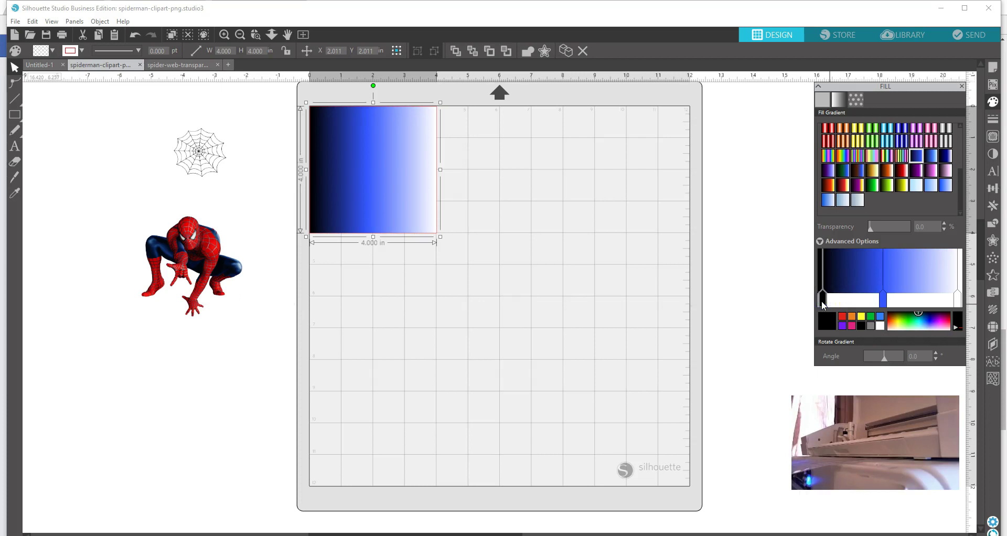
{"action": "left_click", "coordinate": [918, 313]}
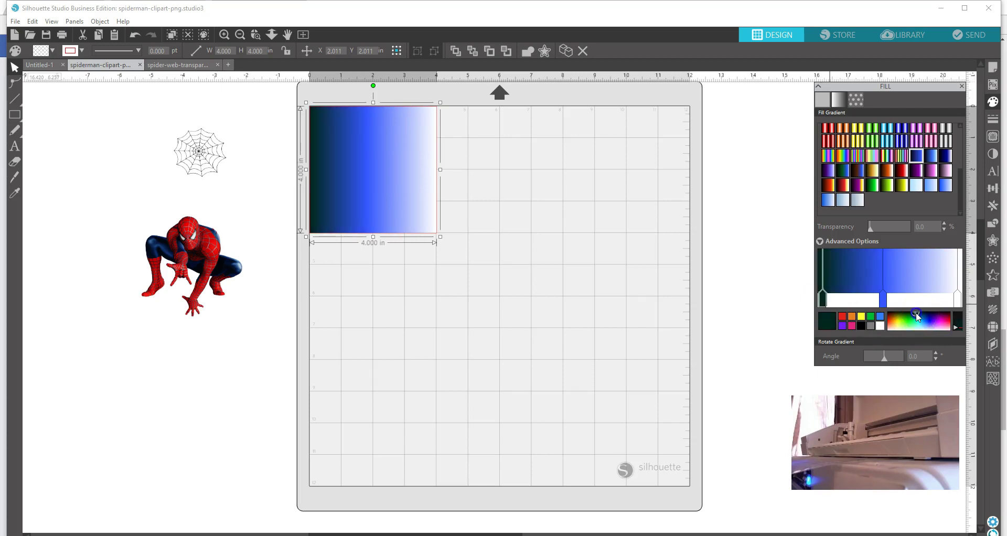
{"action": "left_click", "coordinate": [917, 314]}
{"action": "left_click", "coordinate": [925, 314]}
{"action": "left_click", "coordinate": [930, 313]}
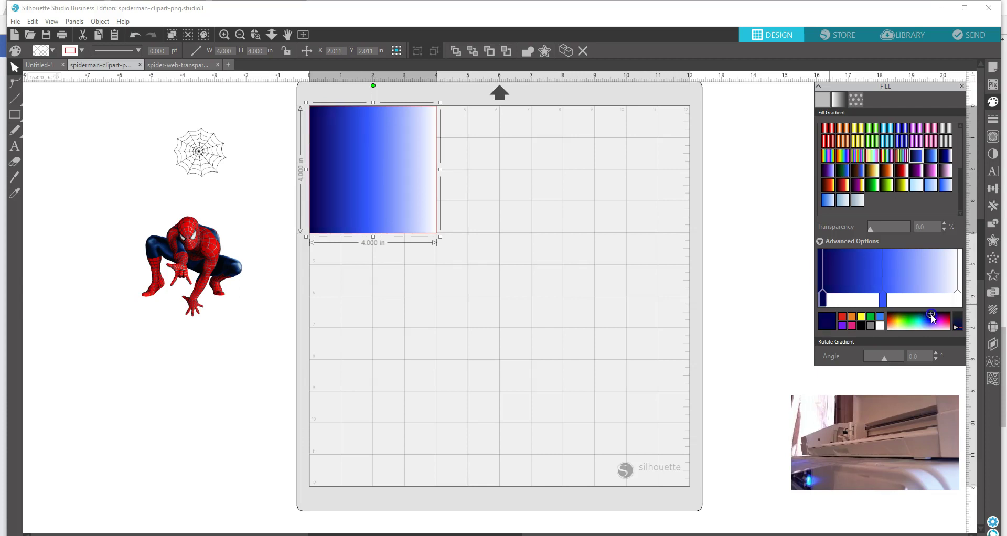
- Shift the gradient's middle blue stop slightly towards the white end
{"action": "left_click", "coordinate": [856, 276]}
{"action": "left_click", "coordinate": [879, 295]}
{"action": "left_click", "coordinate": [885, 304]}
{"action": "left_click_drag", "start_coordinate": [885, 304], "coordinate": [896, 304]}
- Change the gradient's white end stop to a light blue and deselect the square
{"action": "left_click", "coordinate": [958, 303]}
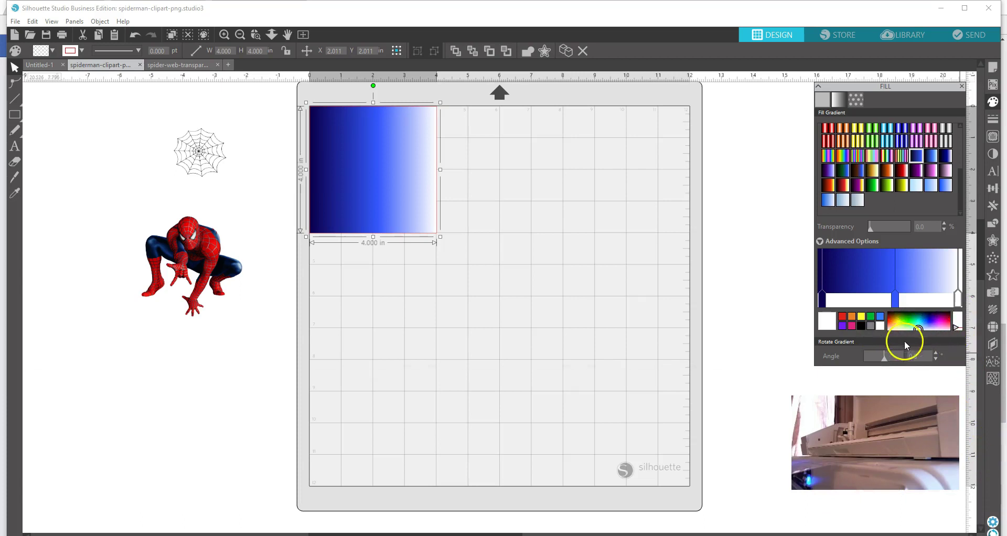
{"action": "left_click_drag", "start_coordinate": [919, 329], "coordinate": [926, 325]}
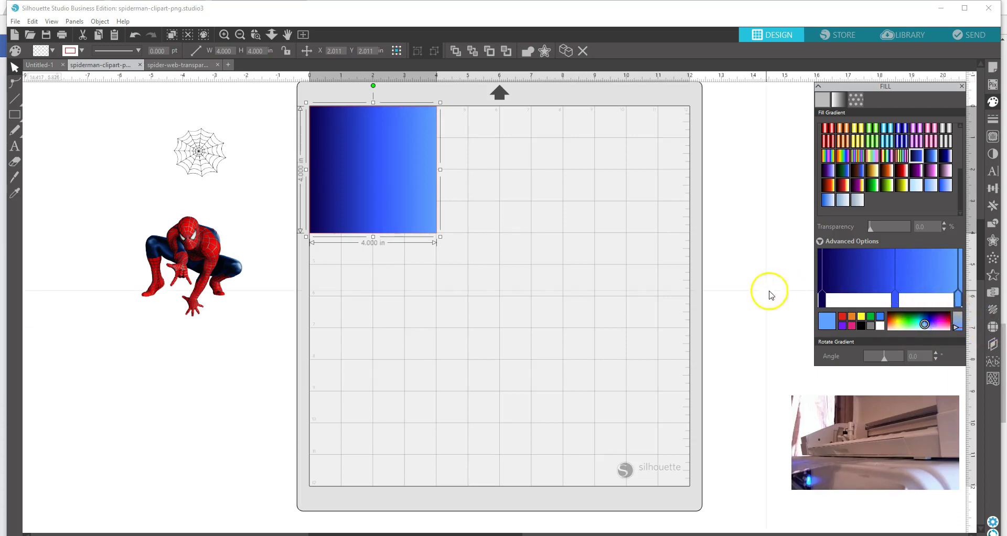
{"action": "left_click", "coordinate": [532, 353]}
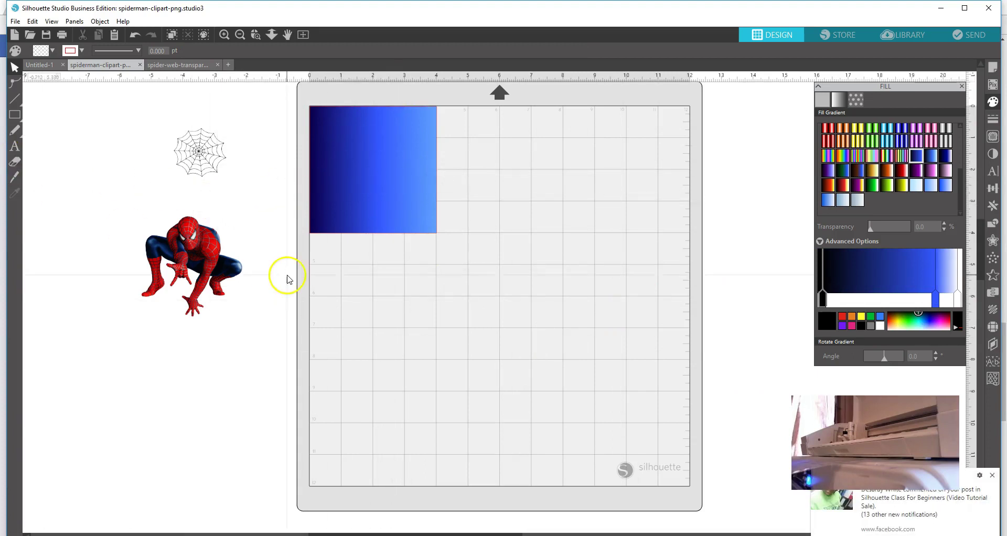
{"action": "left_click", "coordinate": [992, 475]}
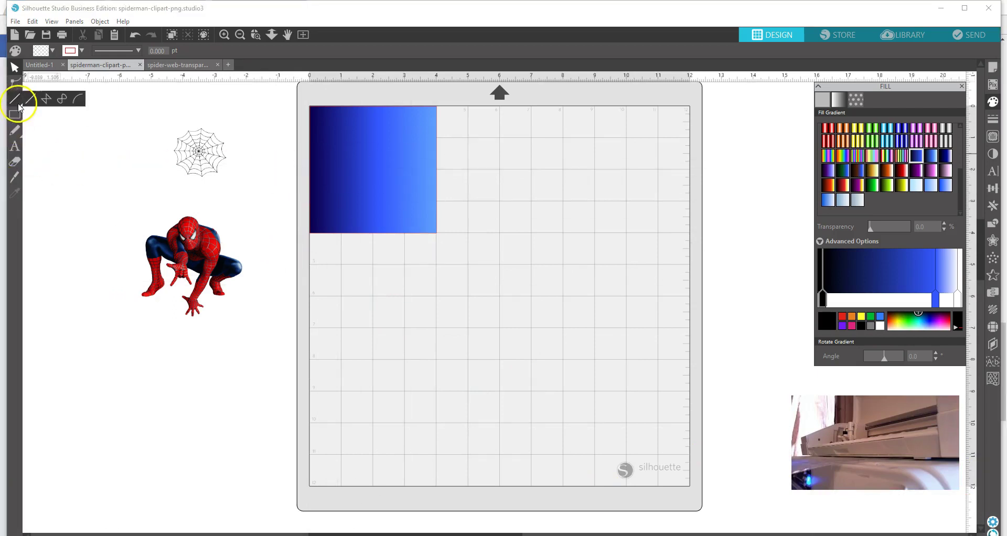
- Draw a horizontal line about 4.27 in long across the middle of the gradient square
{"action": "left_click", "coordinate": [27, 102]}
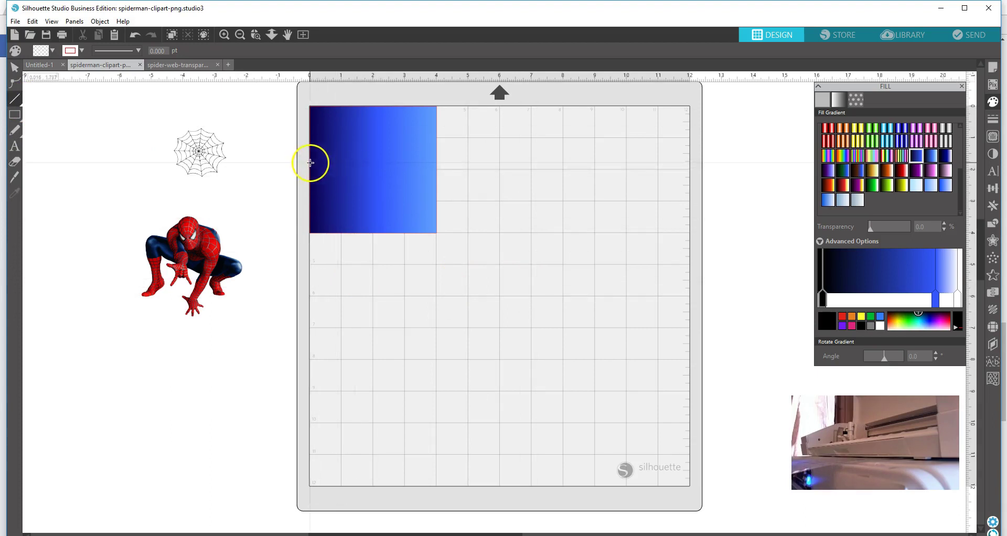
{"action": "left_click_drag", "start_coordinate": [438, 169], "coordinate": [303, 169]}
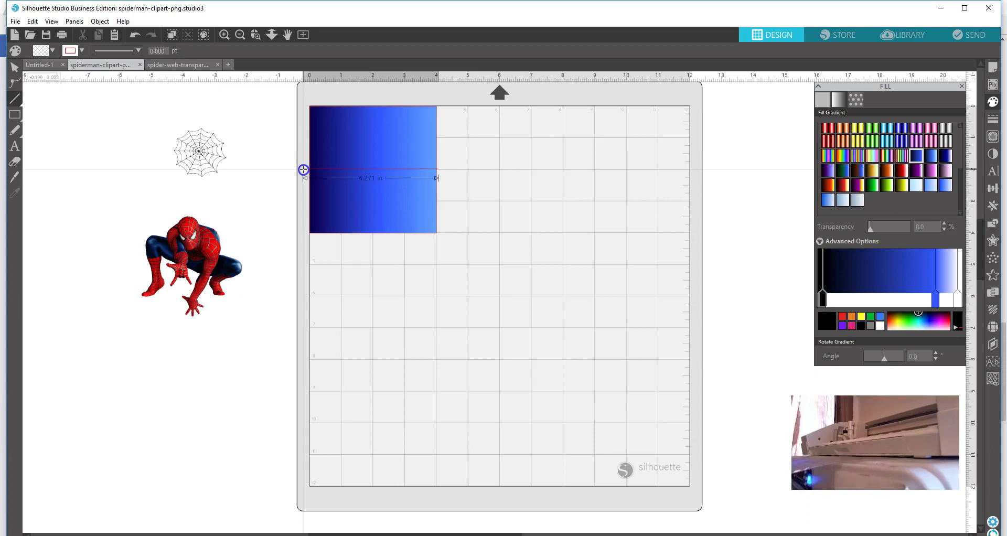
{"action": "left_click", "coordinate": [303, 169]}
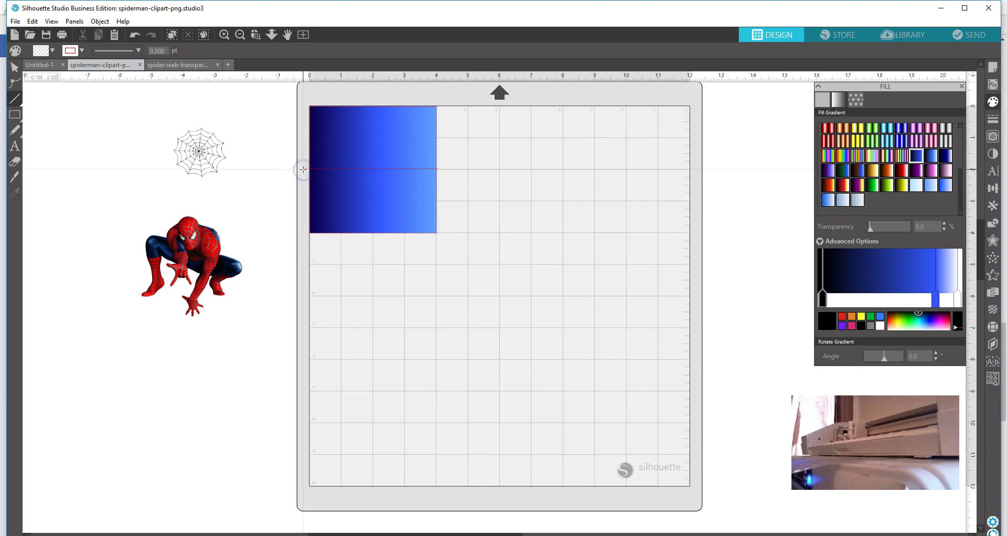
{"action": "left_click", "coordinate": [15, 67]}
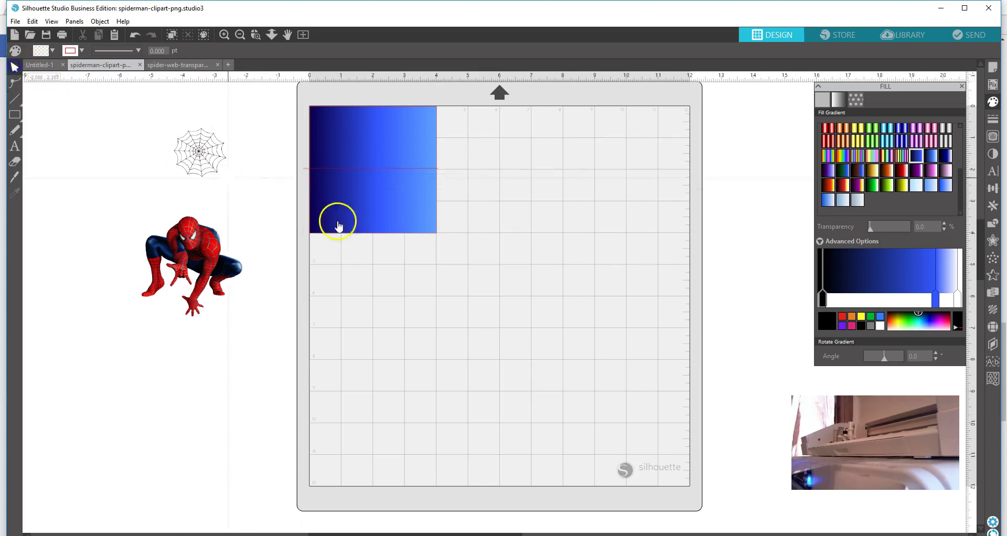
- Select the horizontal line and shorten it to about 4.01 in to fit the square's width
{"action": "left_click", "coordinate": [371, 173]}
{"action": "left_click", "coordinate": [266, 157]}
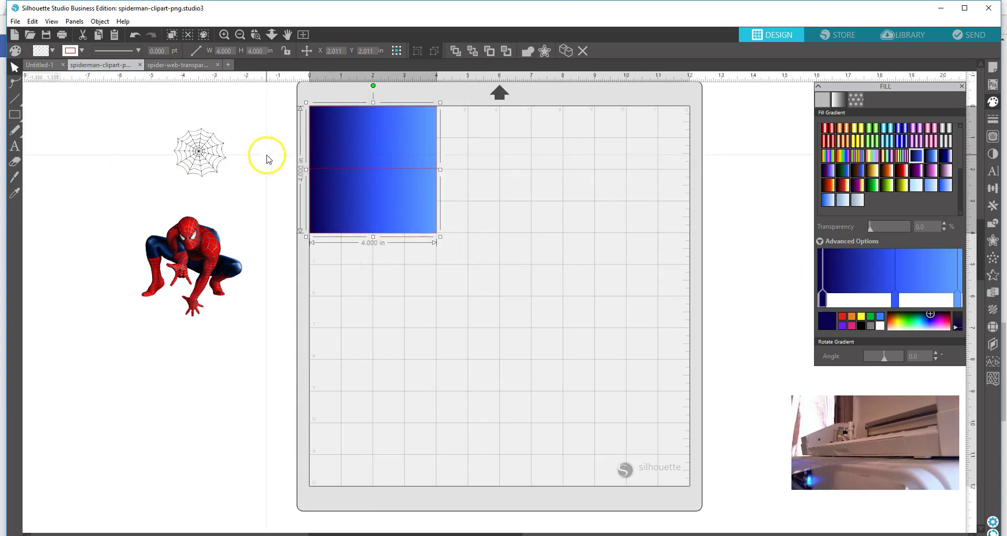
{"action": "left_click", "coordinate": [302, 170]}
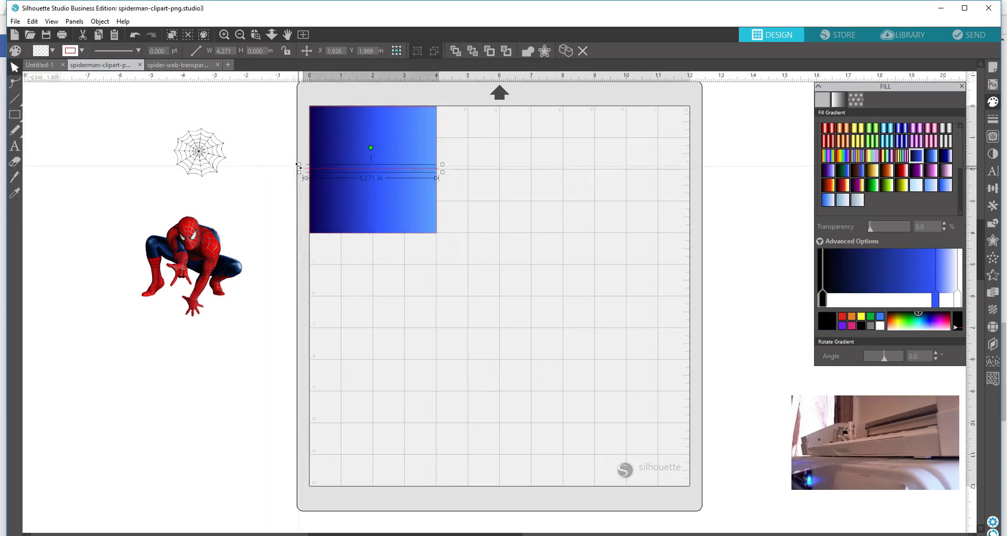
{"action": "left_click", "coordinate": [297, 163]}
{"action": "left_click_drag", "start_coordinate": [302, 164], "coordinate": [306, 165]}
{"action": "left_click", "coordinate": [442, 174]}
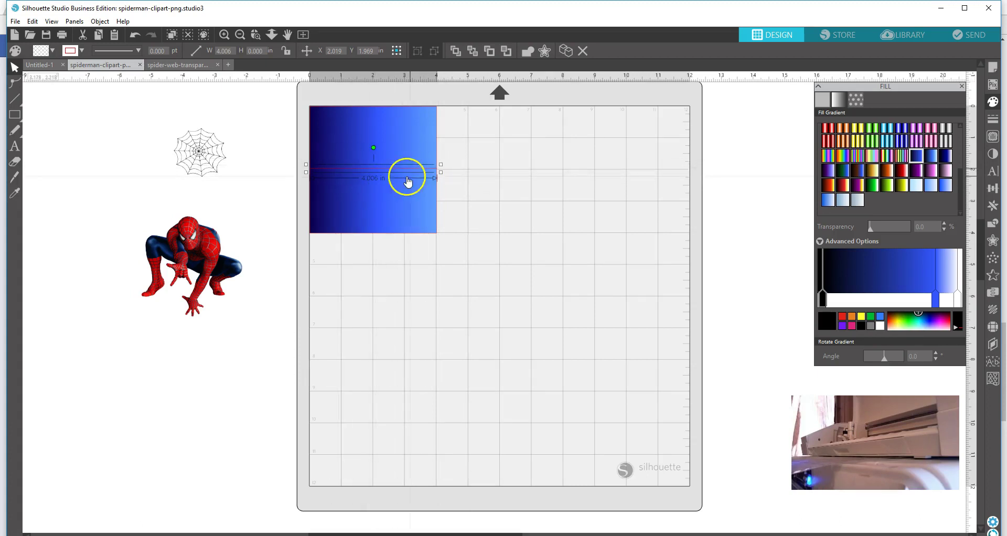
- Change the horizontal line's style from solid to dashed
{"action": "left_click", "coordinate": [139, 51]}
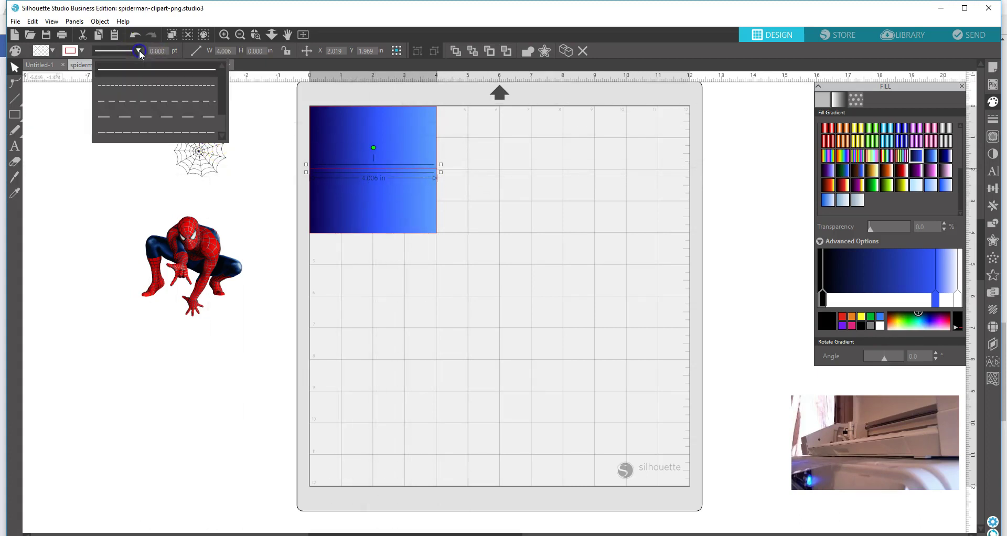
{"action": "left_click", "coordinate": [134, 102]}
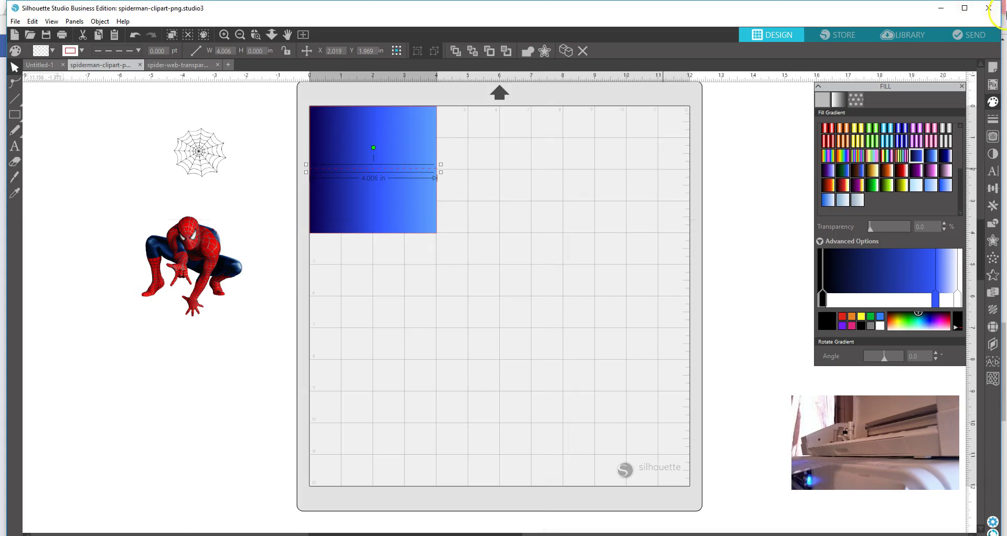
- Turn on registration marks of style Type 1 (CAMEO, Portrait, Curio) for the page
{"action": "left_click", "coordinate": [995, 67]}
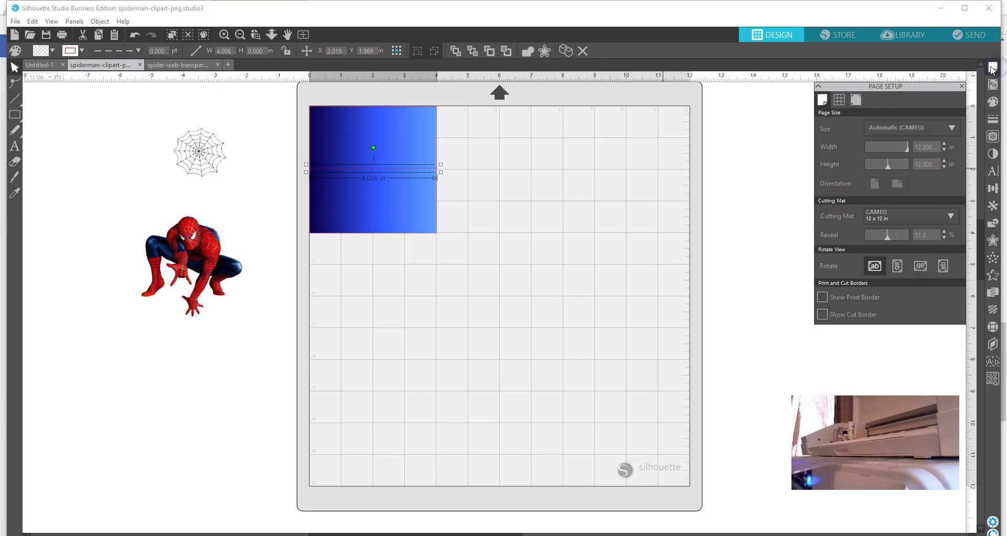
{"action": "left_click", "coordinate": [859, 100]}
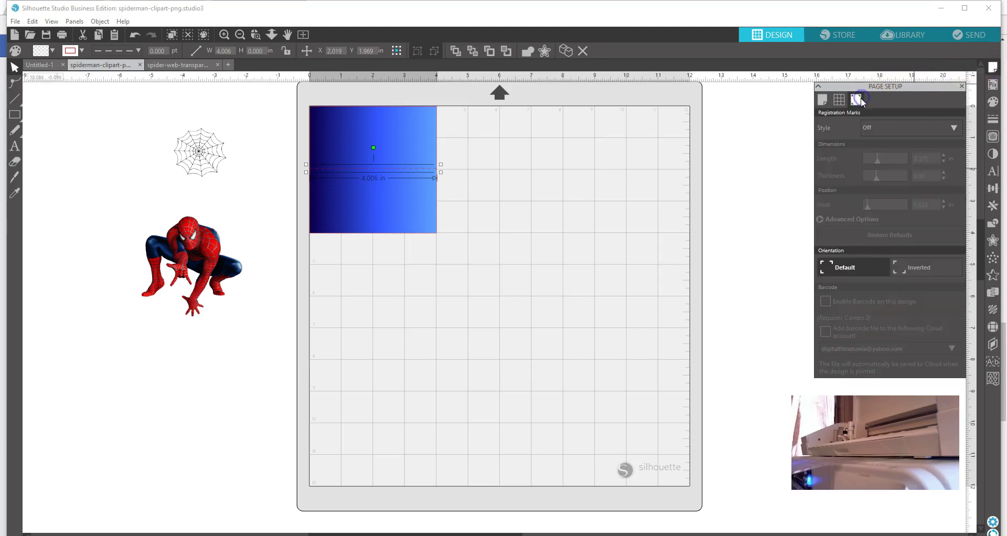
{"action": "left_click", "coordinate": [955, 126]}
{"action": "left_click", "coordinate": [883, 156]}
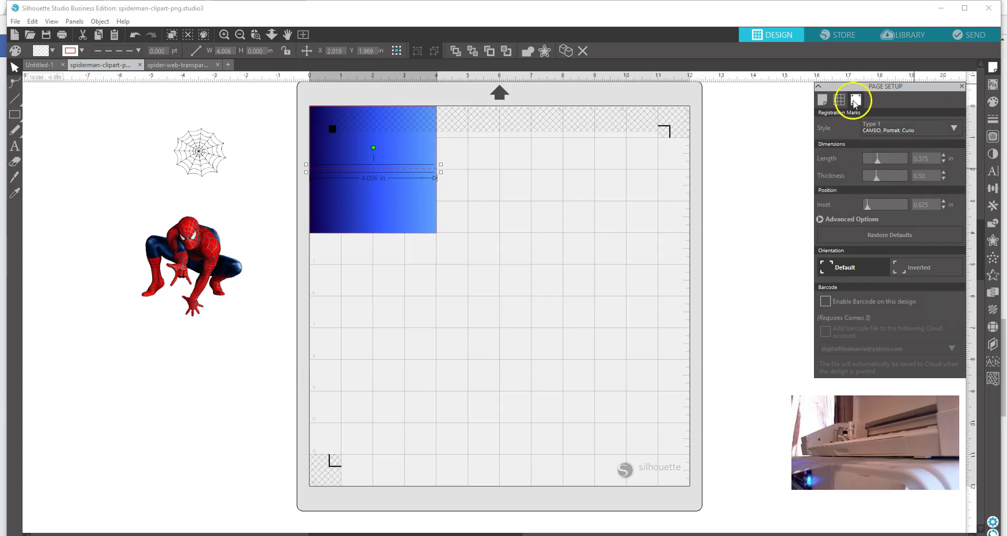
- Set the page size to Letter (8.5 x 11.0 in)
{"action": "left_click", "coordinate": [823, 99]}
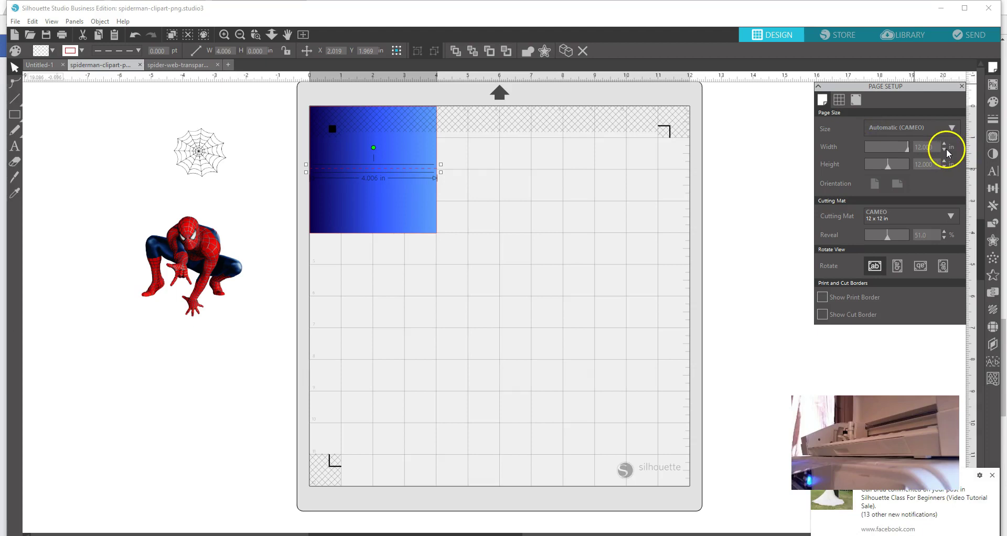
{"action": "left_click", "coordinate": [993, 476]}
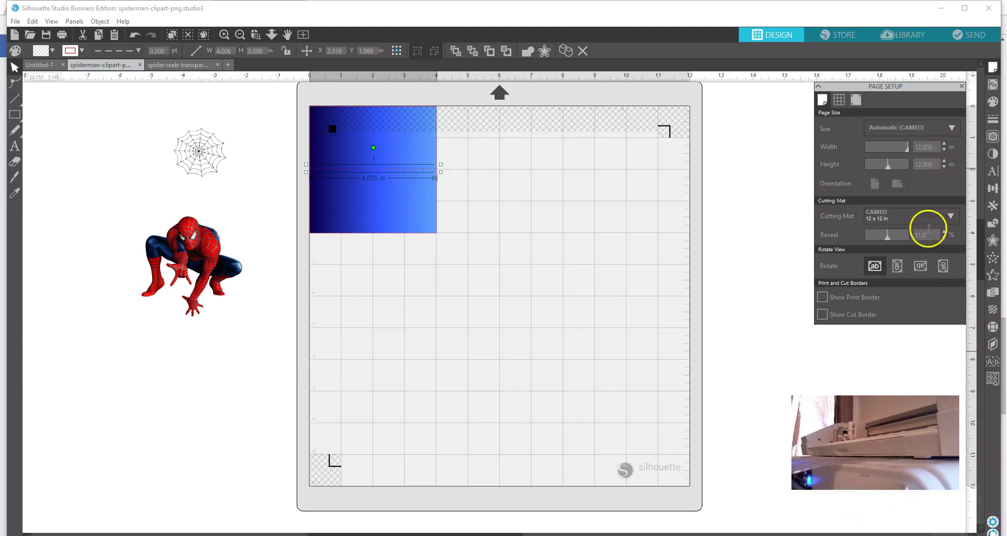
{"action": "left_click", "coordinate": [954, 129]}
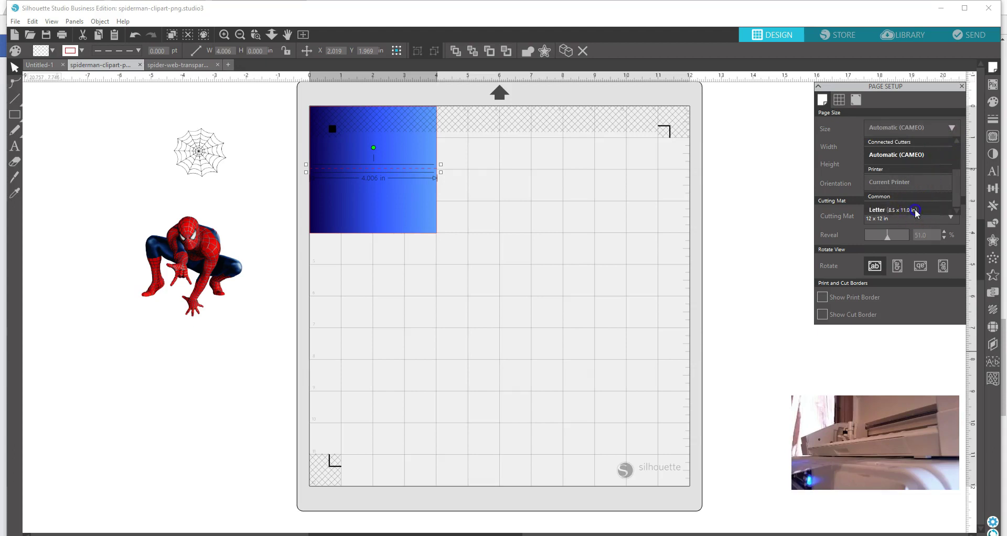
{"action": "left_click", "coordinate": [899, 210]}
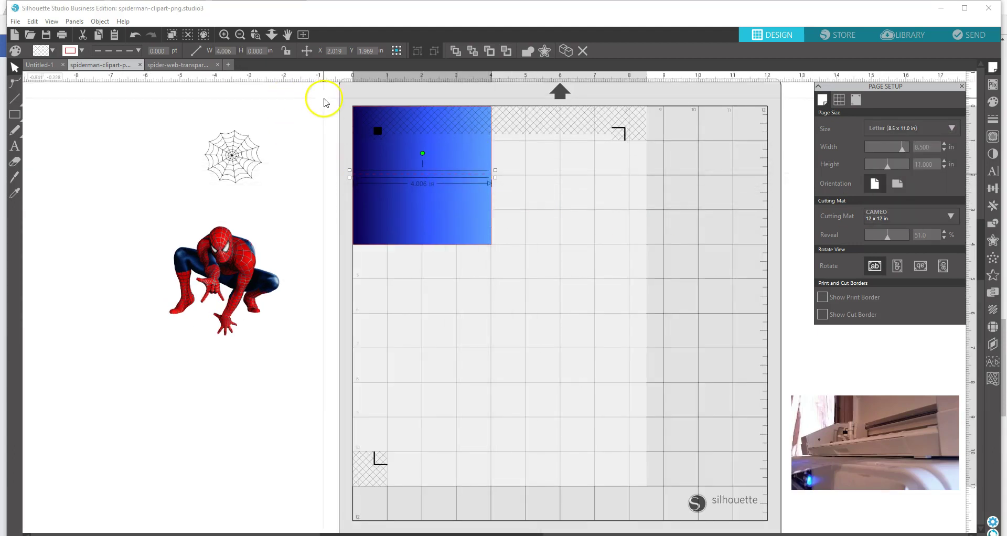
- Move the gradient square and its line inside the registration marks, and shift the dashed line off to the square's right
{"action": "left_click_drag", "start_coordinate": [325, 101], "coordinate": [481, 228]}
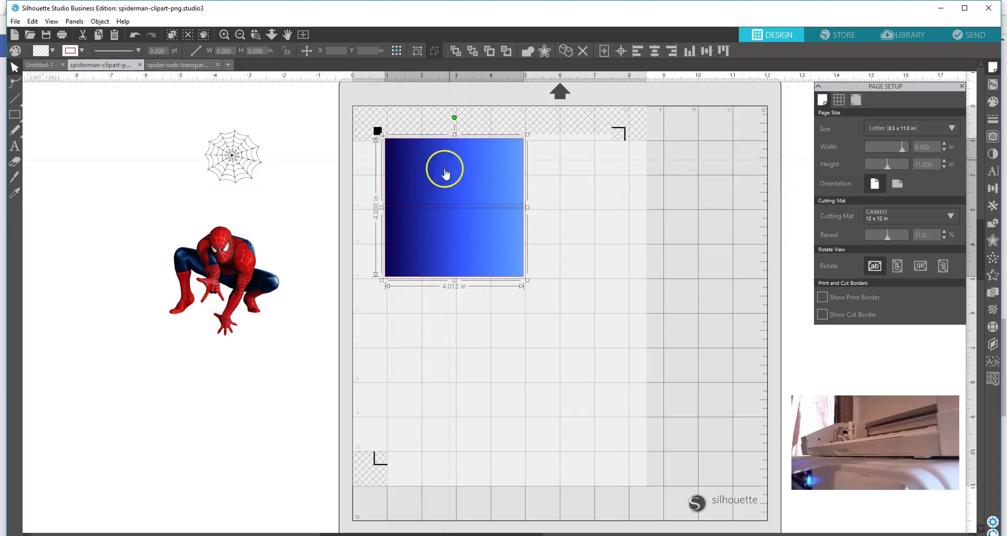
{"action": "left_click", "coordinate": [572, 234]}
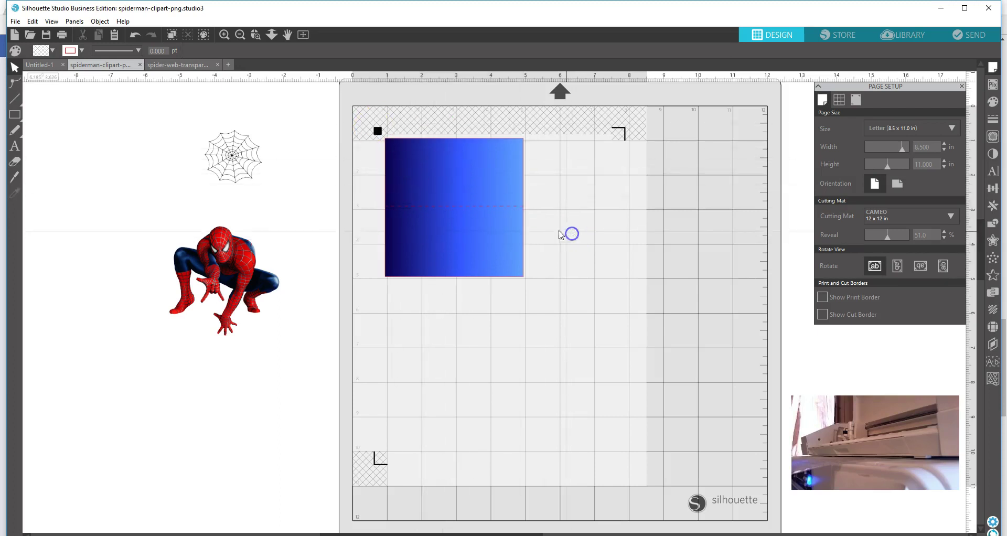
{"action": "left_click", "coordinate": [482, 207]}
{"action": "left_click_drag", "start_coordinate": [482, 210], "coordinate": [673, 219]}
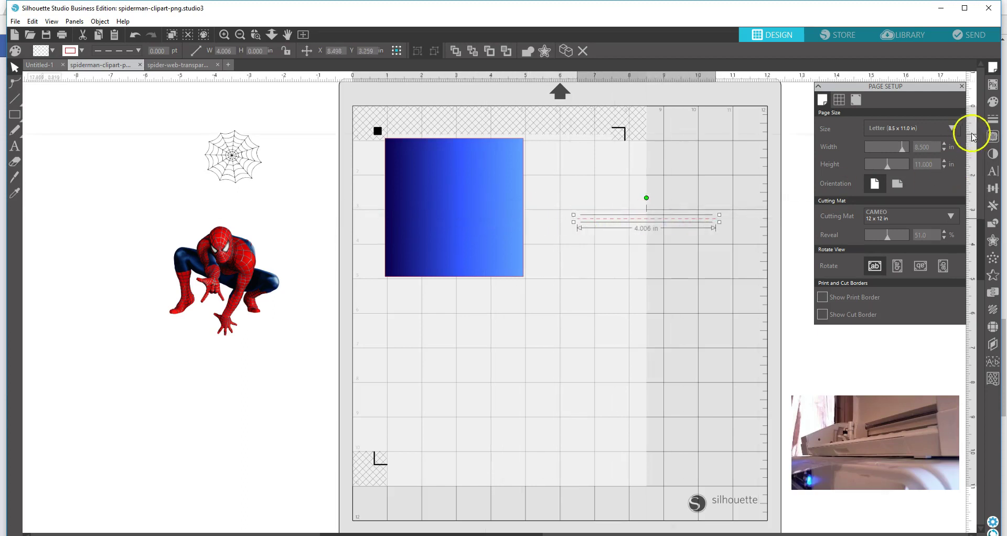
- Change the dashed line's color to black and move the line slightly higher beside the square
{"action": "left_click", "coordinate": [993, 120]}
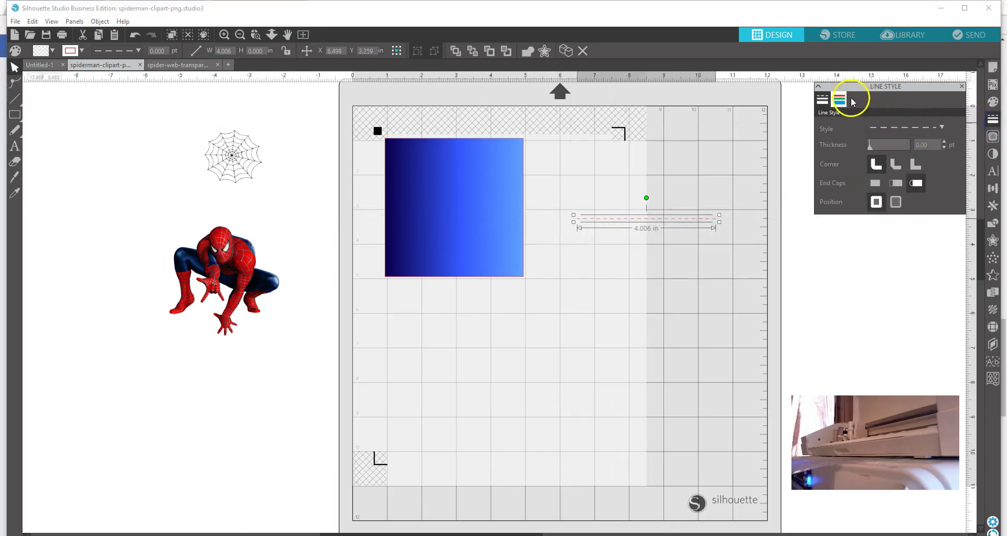
{"action": "left_click", "coordinate": [840, 100]}
{"action": "left_click", "coordinate": [892, 138]}
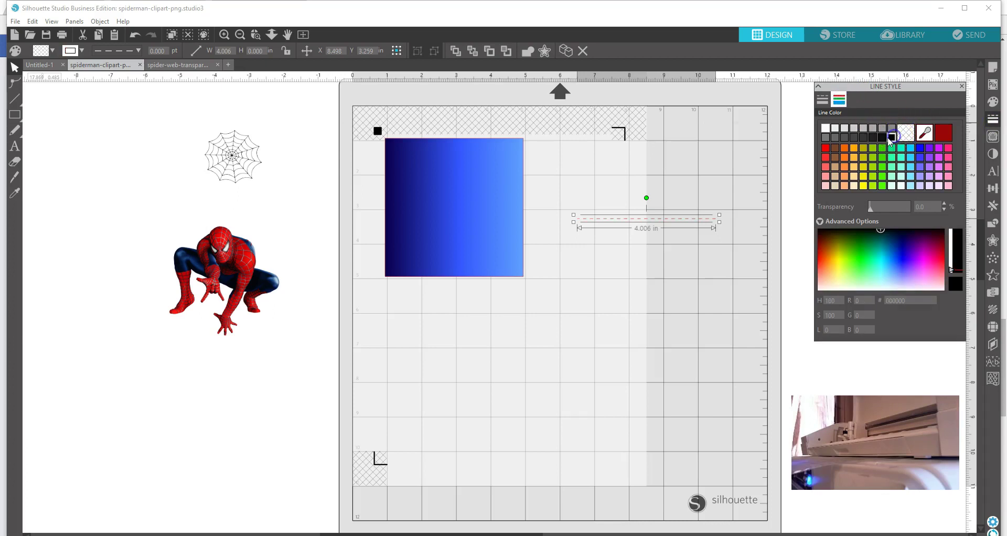
{"action": "left_click", "coordinate": [680, 183]}
{"action": "left_click_drag", "start_coordinate": [660, 219], "coordinate": [660, 202]}
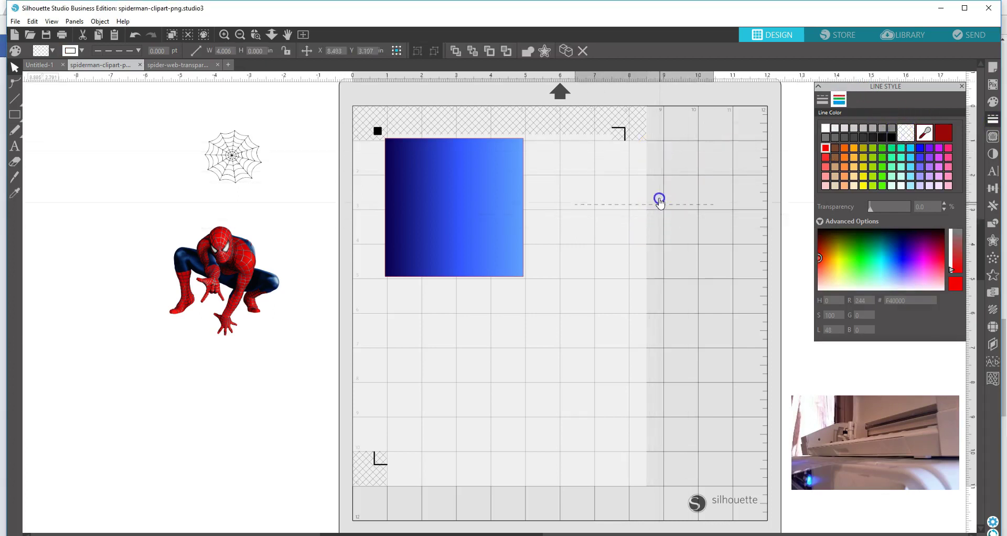
{"action": "left_click", "coordinate": [659, 194]}
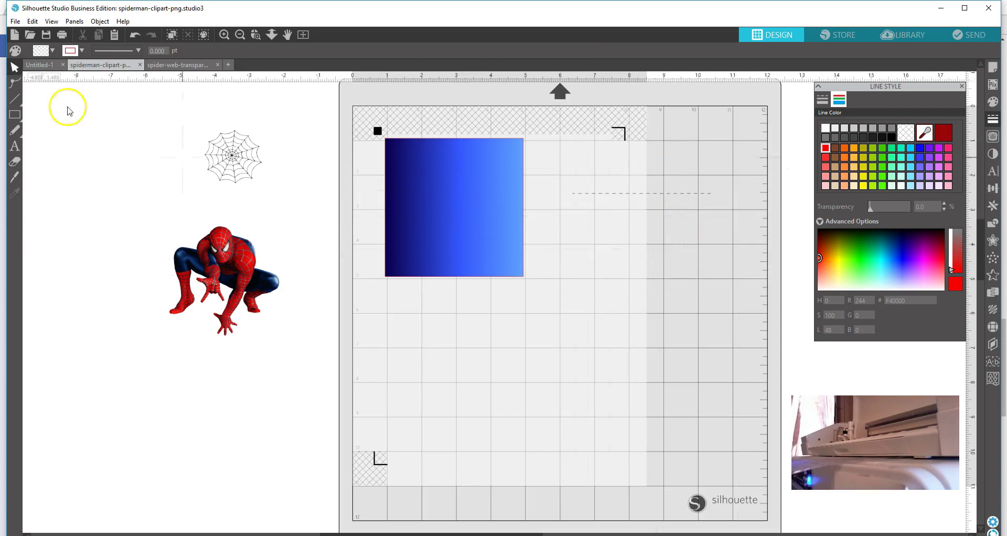
- Place the spider web image on the page below the gradient square and enlarge it to about 4.09 in wide
{"action": "left_click_drag", "start_coordinate": [231, 181], "coordinate": [537, 342]}
{"action": "left_click_drag", "start_coordinate": [569, 298], "coordinate": [666, 229]}
{"action": "left_click_drag", "start_coordinate": [596, 289], "coordinate": [501, 344]}
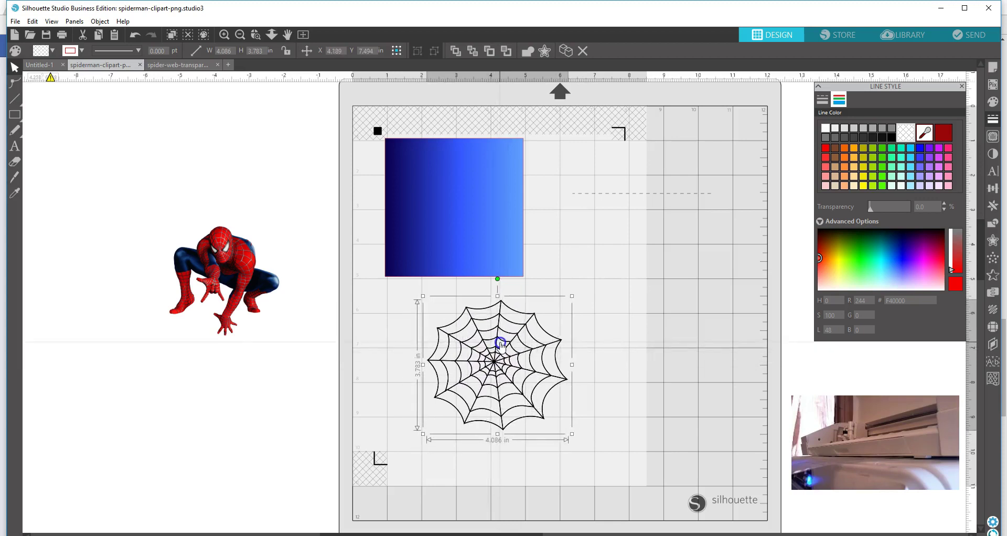
- Trace the spider web image with a slightly raised threshold, using the standard Trace style
{"action": "left_click", "coordinate": [993, 137]}
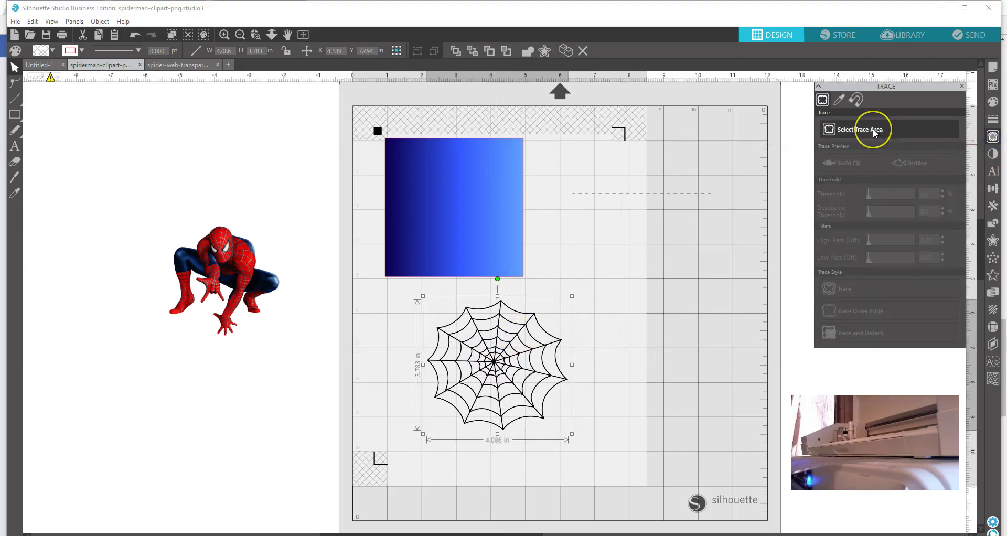
{"action": "left_click", "coordinate": [873, 129]}
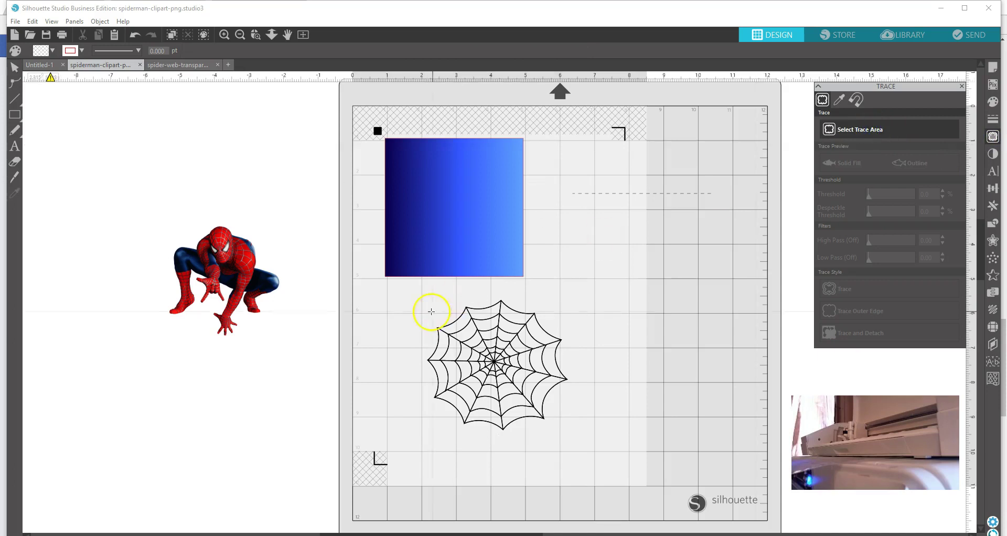
{"action": "mouse_move", "coordinate": [392, 295]}
{"action": "left_mouse_down"}
{"action": "mouse_move", "coordinate": [571, 385]}
{"action": "mouse_move", "coordinate": [598, 472]}
{"action": "left_mouse_up"}
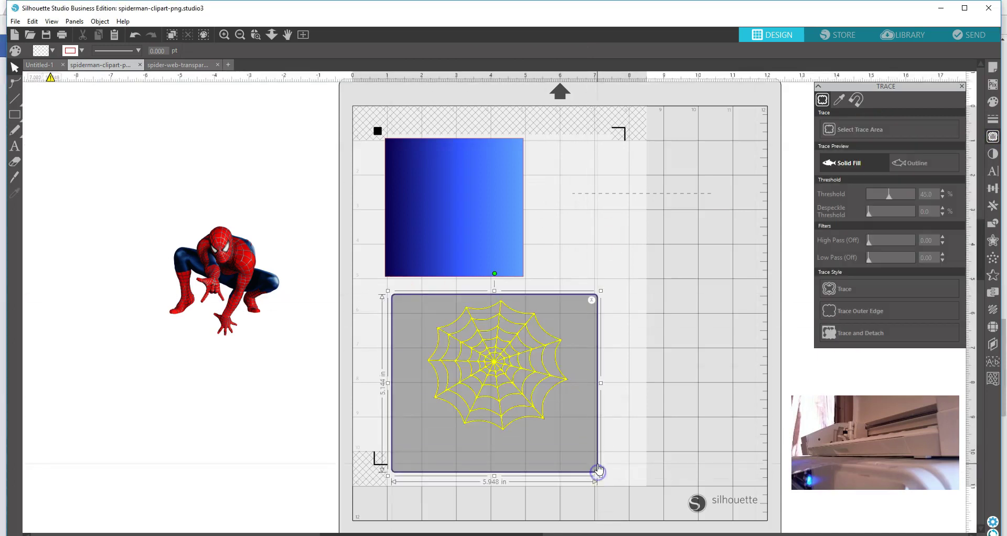
{"action": "left_click_drag", "start_coordinate": [889, 194], "coordinate": [890, 197]}
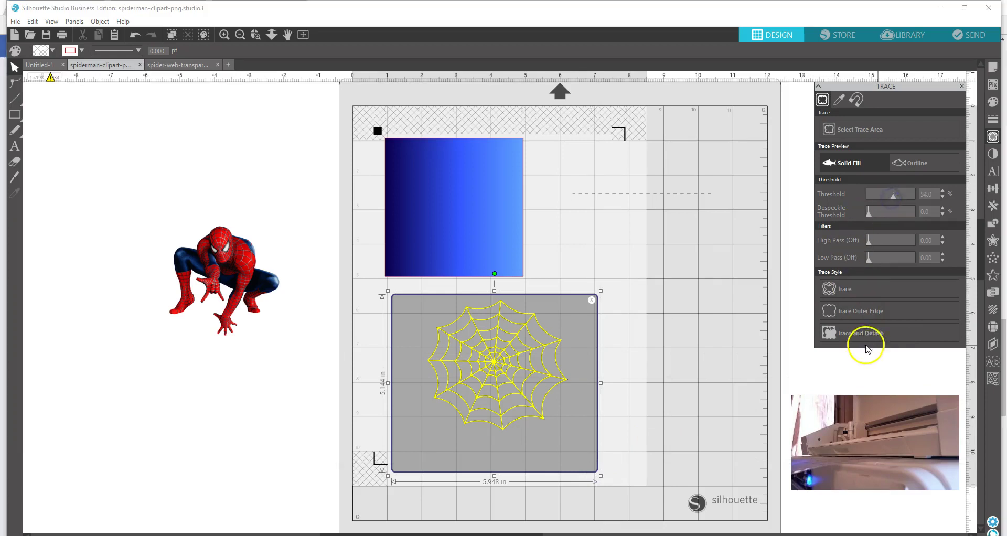
{"action": "left_click", "coordinate": [847, 288]}
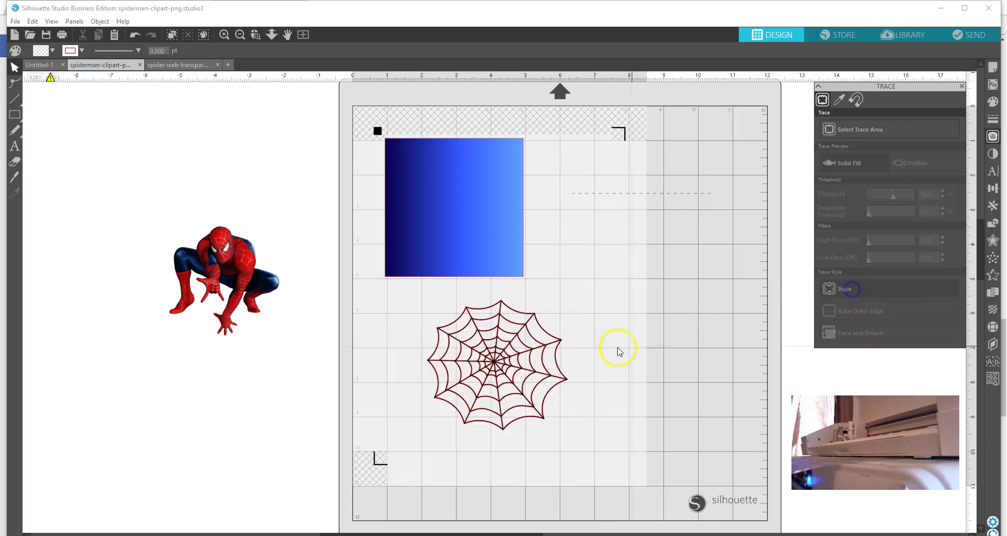
- Move the original web image off the page and fill the traced web with black
{"action": "mouse_move", "coordinate": [525, 360]}
{"action": "left_mouse_down"}
{"action": "mouse_move", "coordinate": [367, 407]}
{"action": "mouse_move", "coordinate": [236, 378]}
{"action": "mouse_move", "coordinate": [79, 362]}
{"action": "mouse_move", "coordinate": [97, 369]}
{"action": "left_mouse_up"}
{"action": "left_click", "coordinate": [515, 355]}
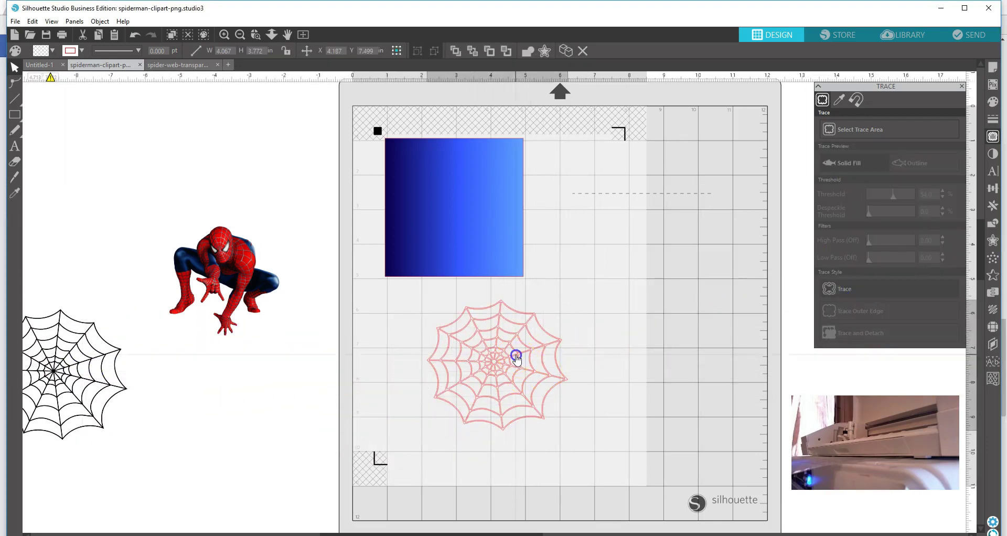
{"action": "left_click", "coordinate": [993, 102]}
{"action": "left_click", "coordinate": [869, 132]}
{"action": "left_click", "coordinate": [890, 134]}
- Set the traced web's line color to black
{"action": "left_click", "coordinate": [994, 120]}
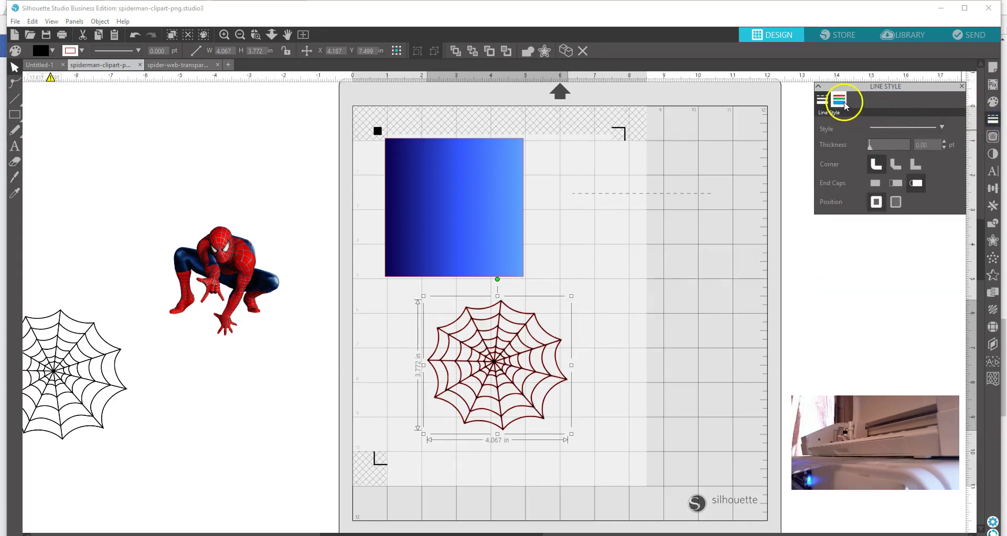
{"action": "left_click", "coordinate": [840, 101]}
{"action": "left_click", "coordinate": [892, 138]}
- Thicken the traced web's outline to 2.75 pt
{"action": "left_click", "coordinate": [997, 123]}
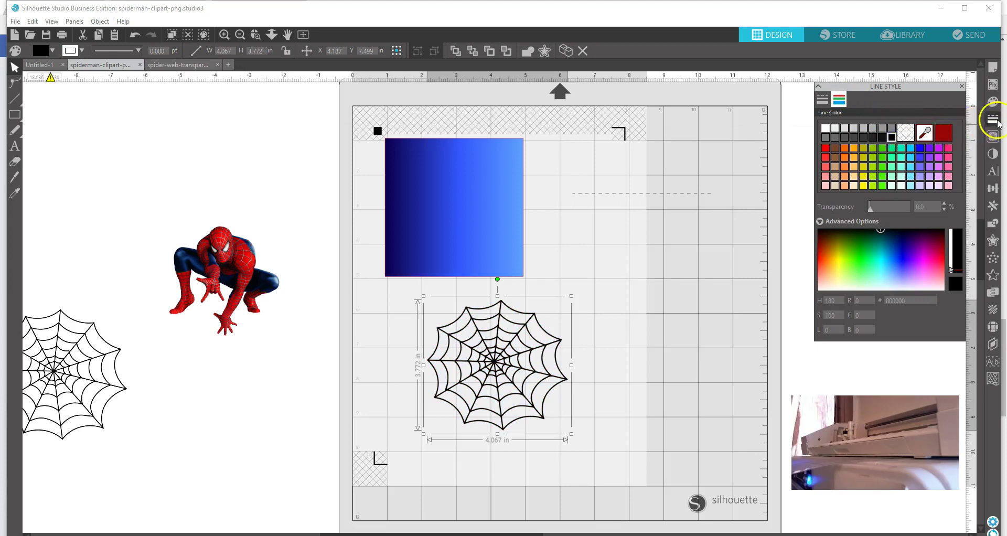
{"action": "left_click", "coordinate": [822, 100]}
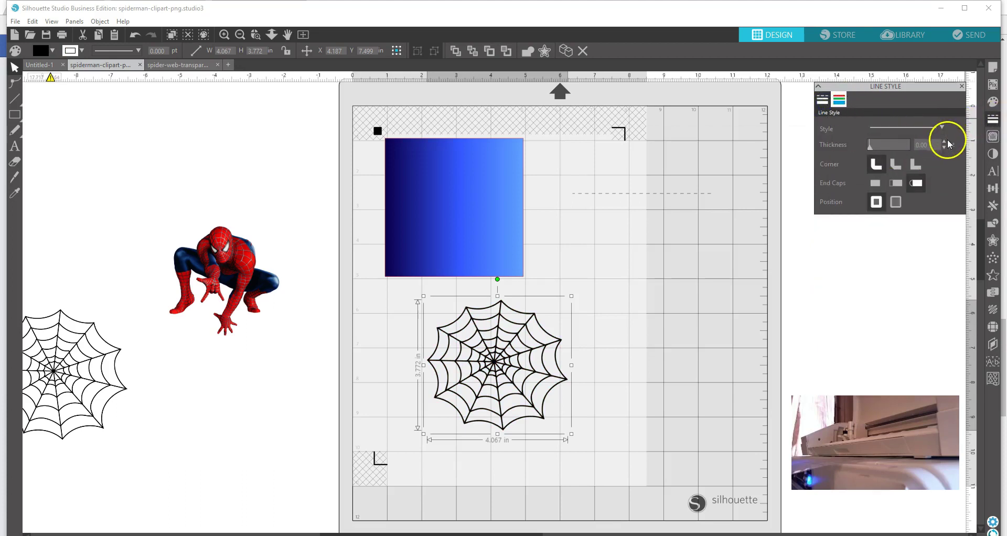
{"action": "left_click", "coordinate": [944, 141]}
{"action": "left_click", "coordinate": [944, 142]}
{"action": "left_click", "coordinate": [944, 141]}
{"action": "left_click", "coordinate": [945, 141]}
{"action": "left_click", "coordinate": [944, 142]}
{"action": "left_click", "coordinate": [944, 142]}
{"action": "left_click", "coordinate": [944, 142]}
{"action": "left_click", "coordinate": [945, 141]}
{"action": "left_click", "coordinate": [944, 142]}
{"action": "left_click", "coordinate": [945, 141]}
{"action": "left_click", "coordinate": [944, 142]}
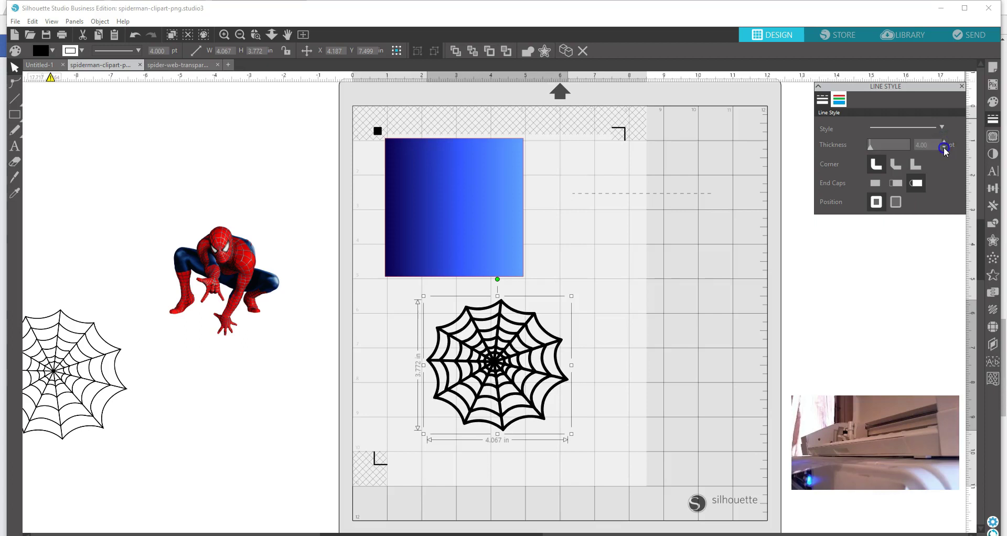
{"action": "left_click", "coordinate": [945, 149]}
{"action": "left_click", "coordinate": [945, 148]}
{"action": "left_click", "coordinate": [945, 148]}
{"action": "left_click", "coordinate": [944, 148]}
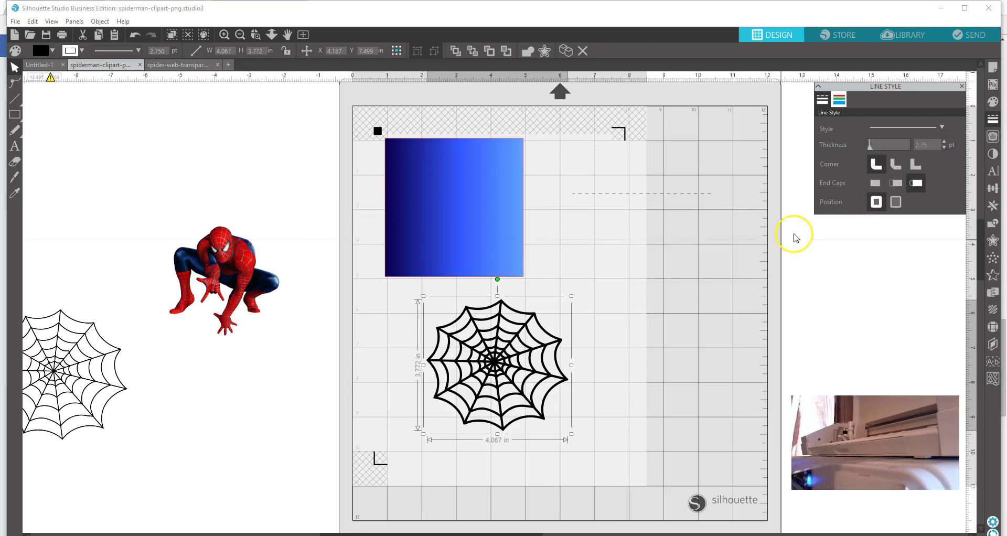
- Place the traced web over the gradient square and shrink it to about 3.79 in wide to fit inside
{"action": "left_click", "coordinate": [619, 251]}
{"action": "left_click_drag", "start_coordinate": [498, 361], "coordinate": [453, 216]}
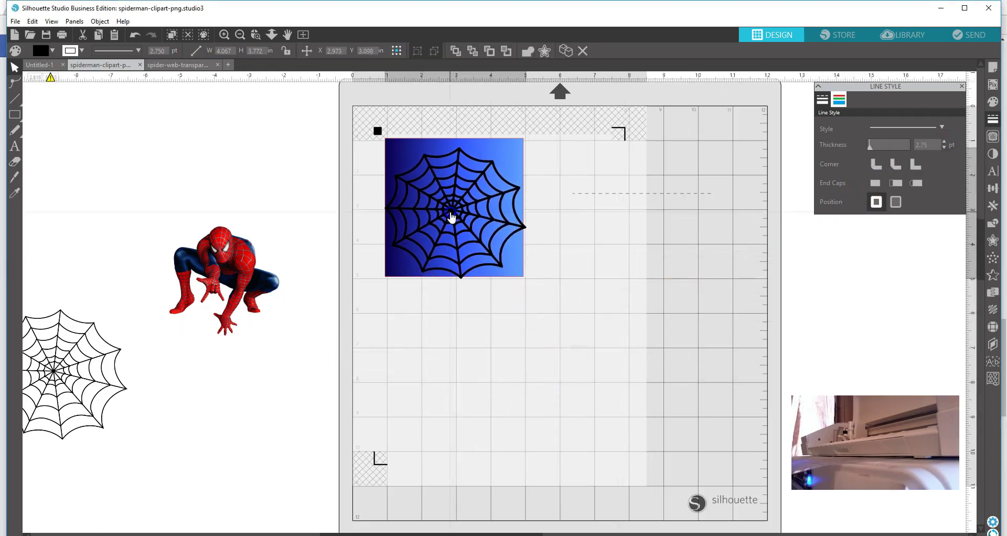
{"action": "left_click", "coordinate": [463, 225]}
{"action": "left_click", "coordinate": [455, 217]}
{"action": "left_click_drag", "start_coordinate": [522, 278], "coordinate": [518, 274]}
- Select the web and the gradient square together and align their centers horizontally
{"action": "left_click_drag", "start_coordinate": [324, 106], "coordinate": [562, 304]}
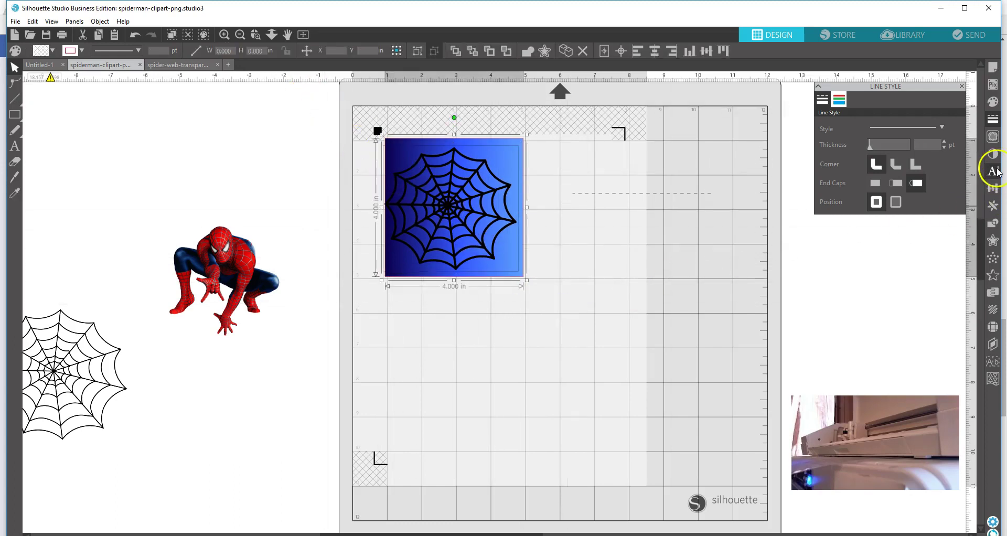
{"action": "left_click", "coordinate": [993, 188]}
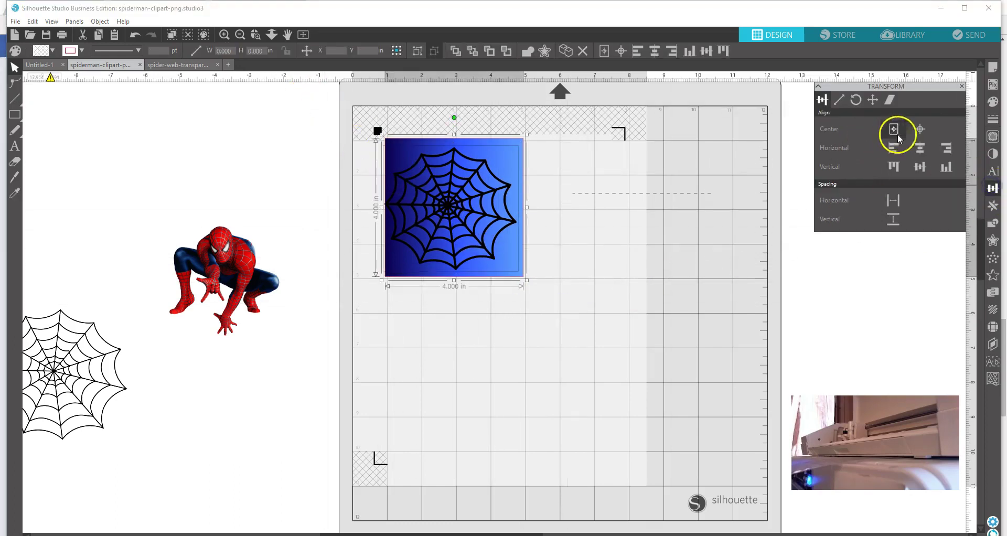
{"action": "left_click", "coordinate": [922, 150]}
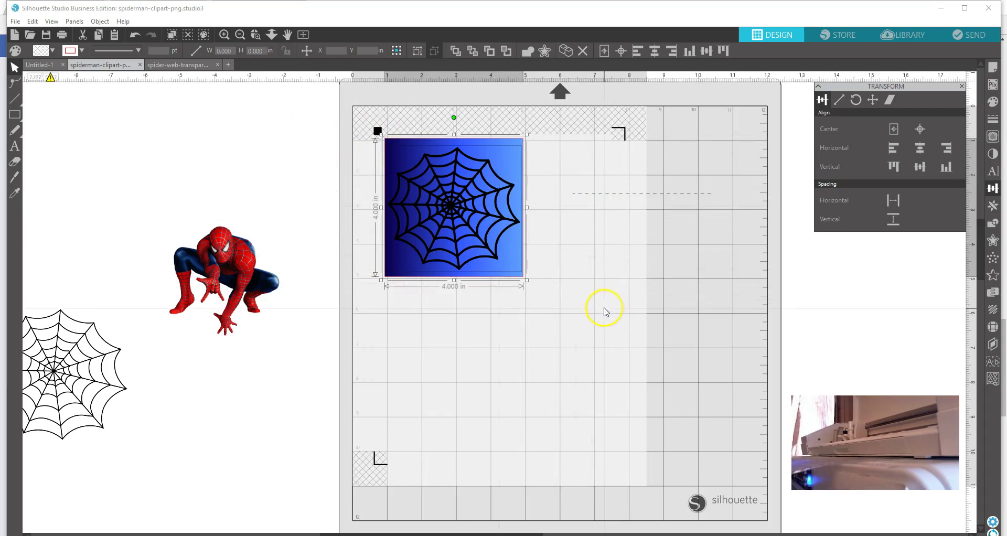
- Move the traced web off the gradient square to the lower part of the page and deselect it
{"action": "left_click_drag", "start_coordinate": [453, 210], "coordinate": [449, 458]}
{"action": "left_click", "coordinate": [515, 331]}
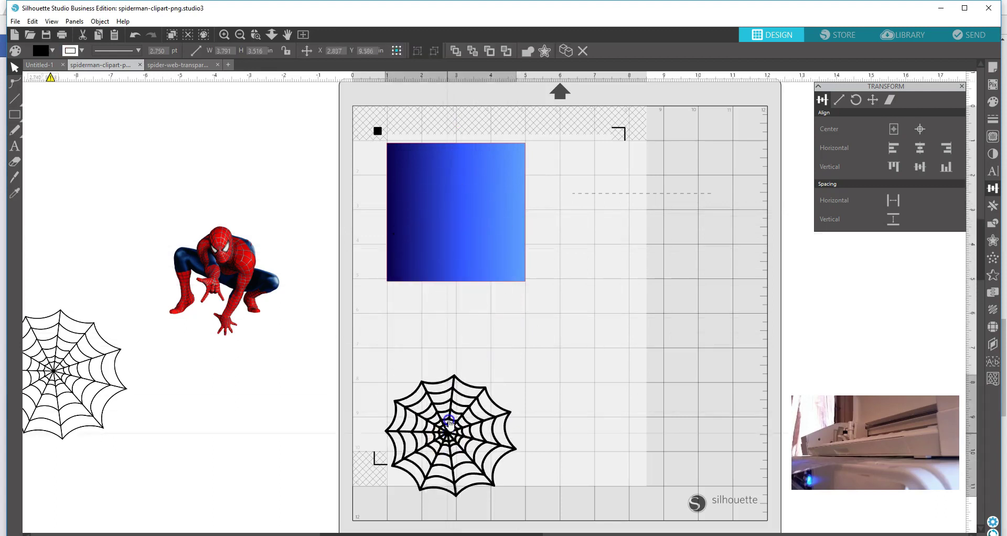
{"action": "left_click", "coordinate": [439, 325]}
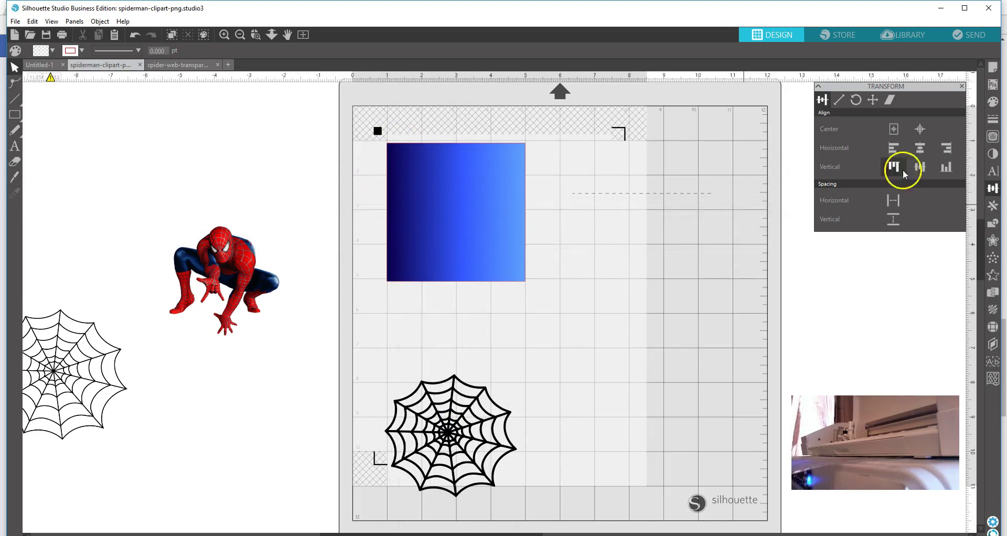
- Rotate the gradient square's fill to an angle of -85° so its light blue end faces upward
{"action": "left_click", "coordinate": [993, 102]}
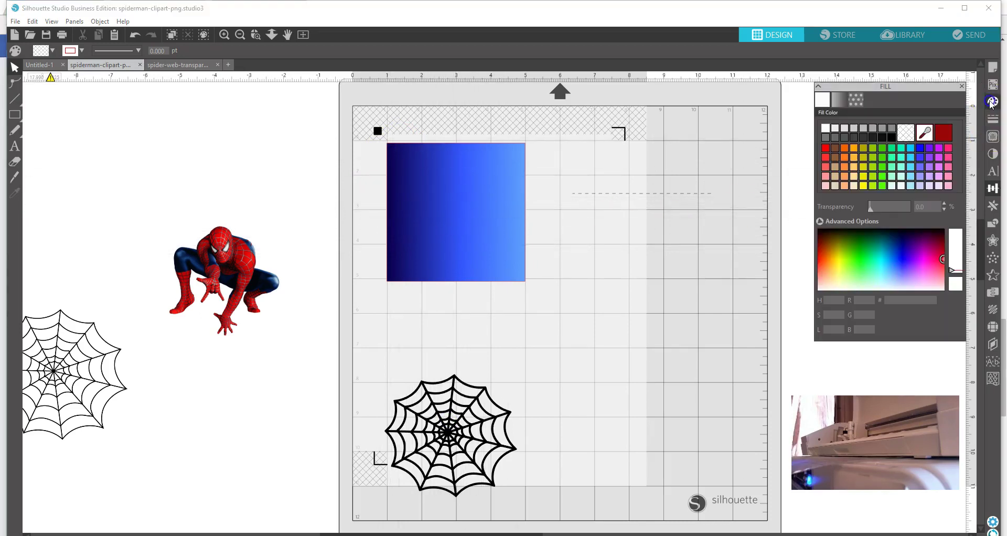
{"action": "left_click", "coordinate": [837, 99]}
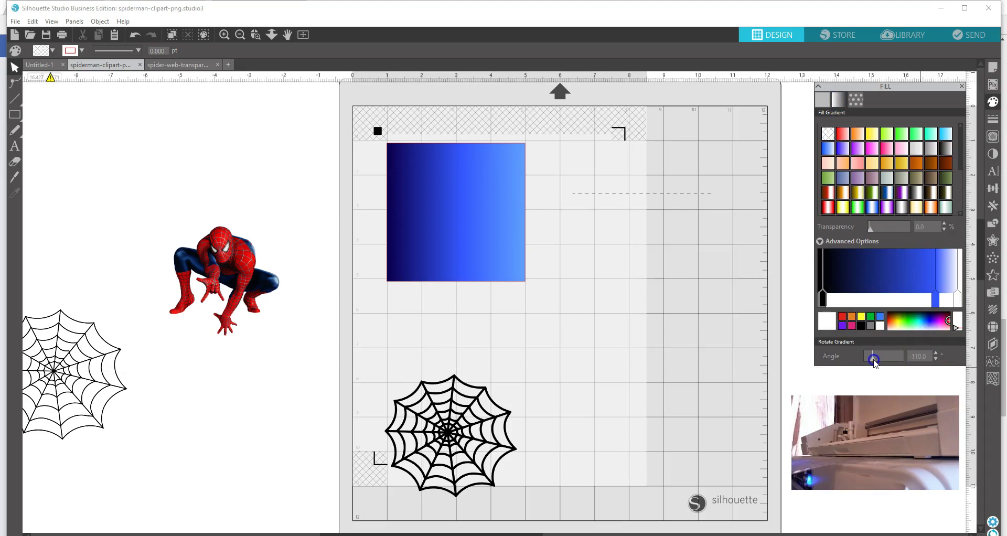
{"action": "left_click", "coordinate": [491, 250]}
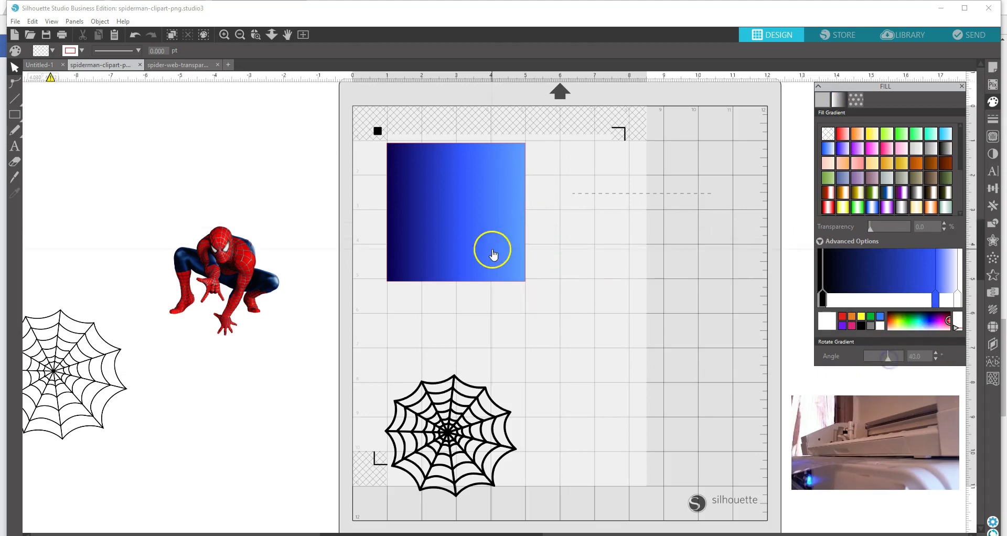
{"action": "left_click_drag", "start_coordinate": [888, 358], "coordinate": [877, 361]}
{"action": "left_click", "coordinate": [937, 354]}
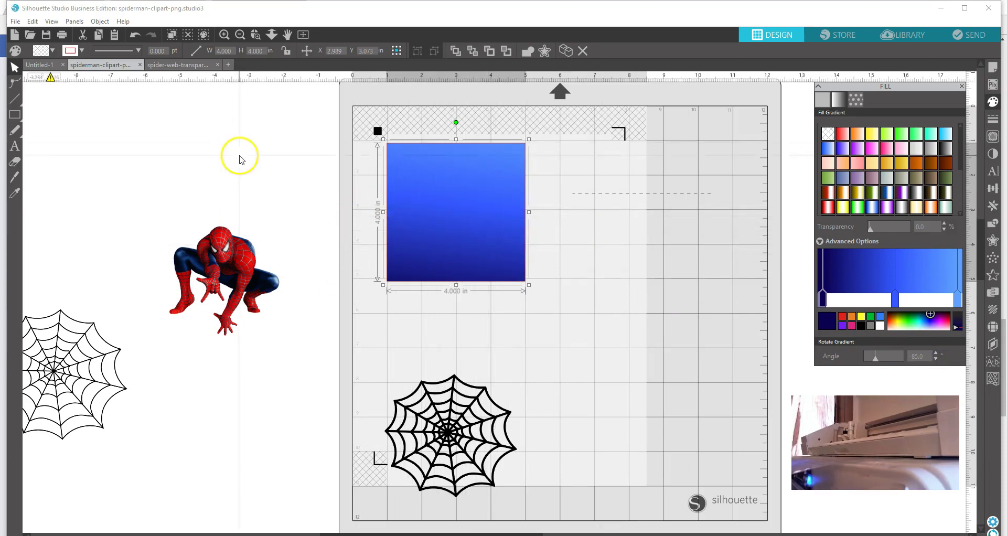
{"action": "left_click", "coordinate": [272, 160]}
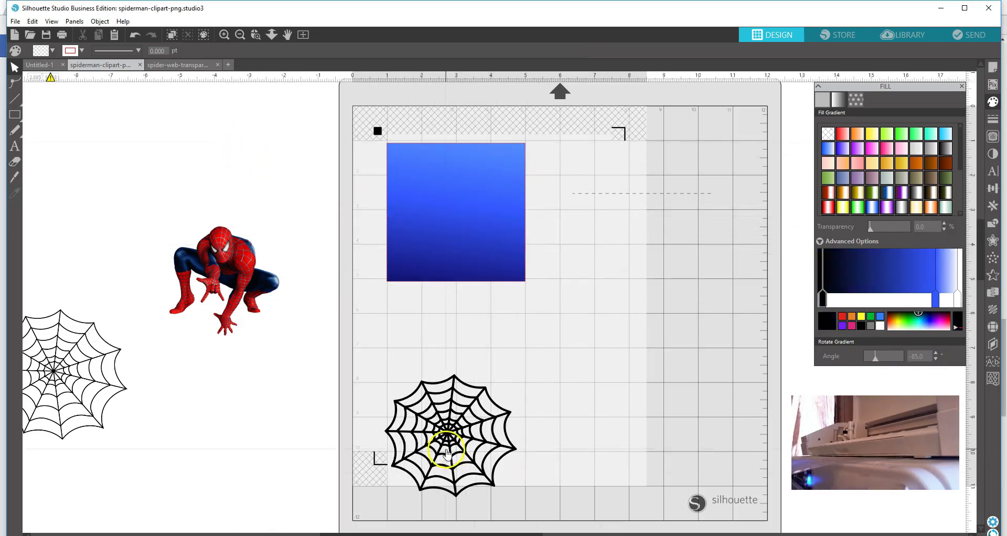
- Move the traced web back onto the gradient square so it sits centered inside it, and deselect
{"action": "left_click_drag", "start_coordinate": [445, 433], "coordinate": [455, 212]}
{"action": "left_click_drag", "start_coordinate": [375, 154], "coordinate": [461, 289]}
{"action": "left_click", "coordinate": [411, 338]}
- Recolor the gradient square's outline in a dark blue that blends with its fill, and deselect it
{"action": "left_click", "coordinate": [398, 278]}
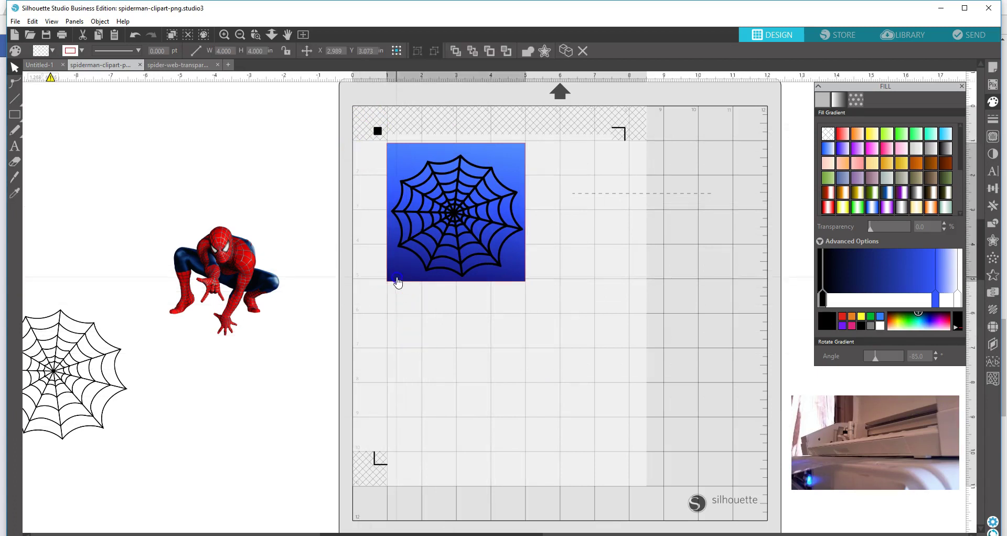
{"action": "left_click", "coordinate": [992, 119]}
{"action": "left_click", "coordinate": [839, 100]}
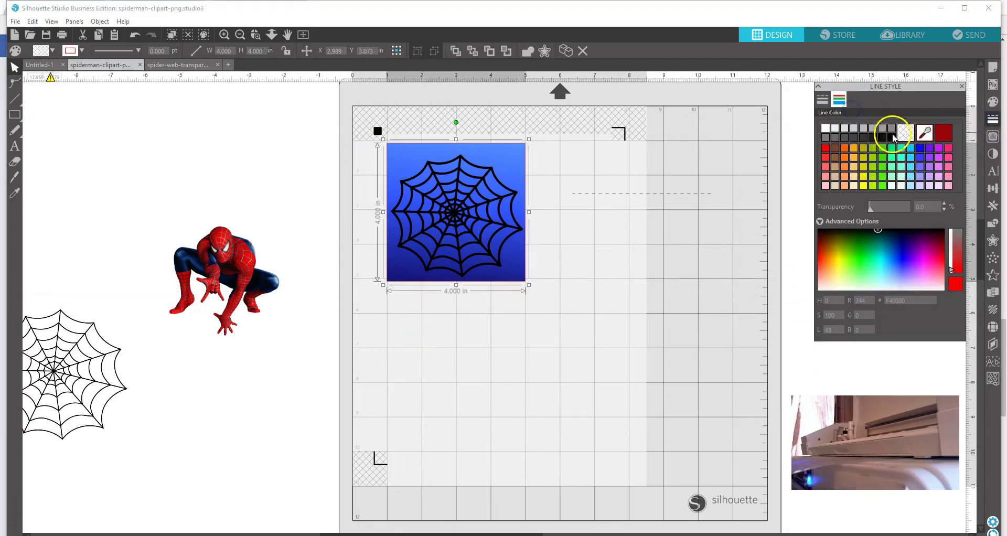
{"action": "left_click", "coordinate": [922, 159]}
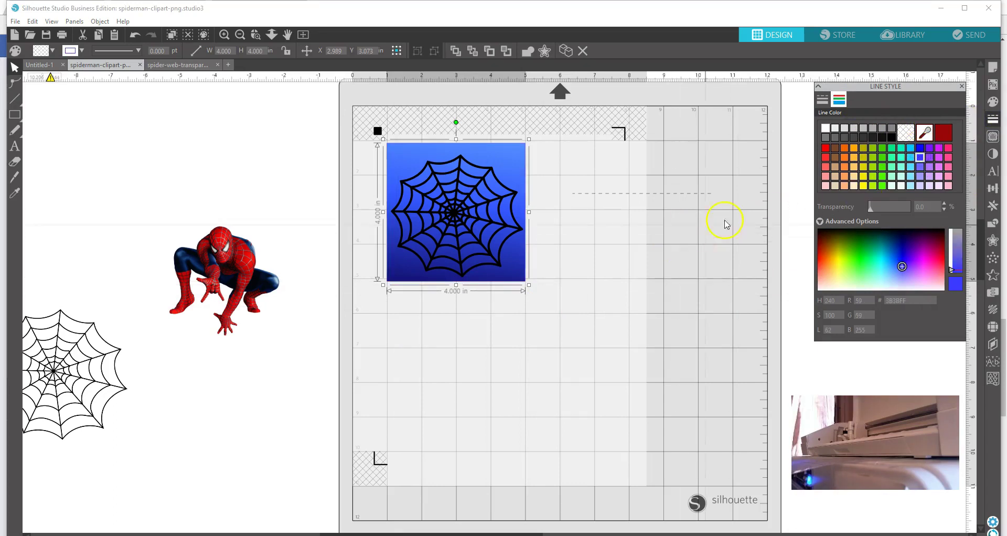
{"action": "left_click", "coordinate": [920, 148]}
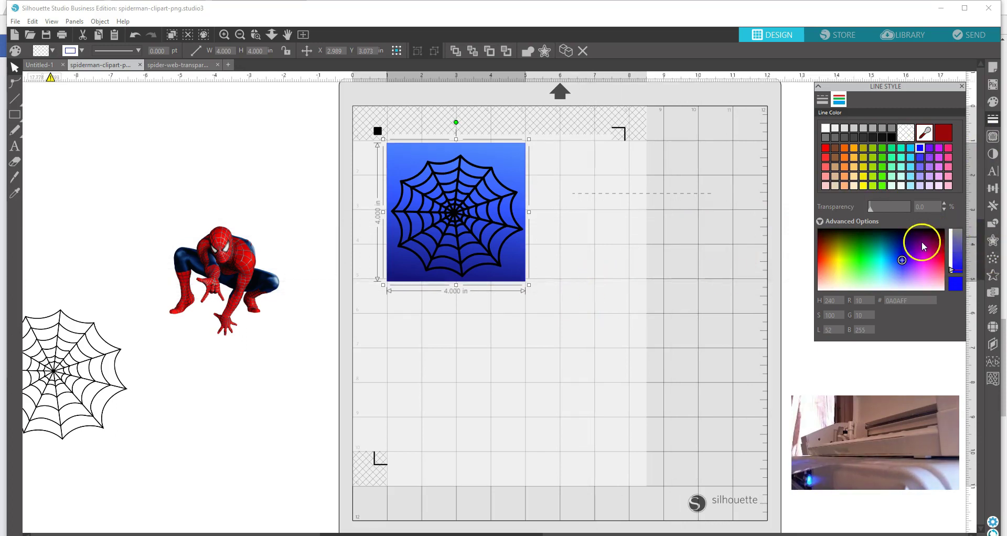
{"action": "left_click", "coordinate": [904, 249]}
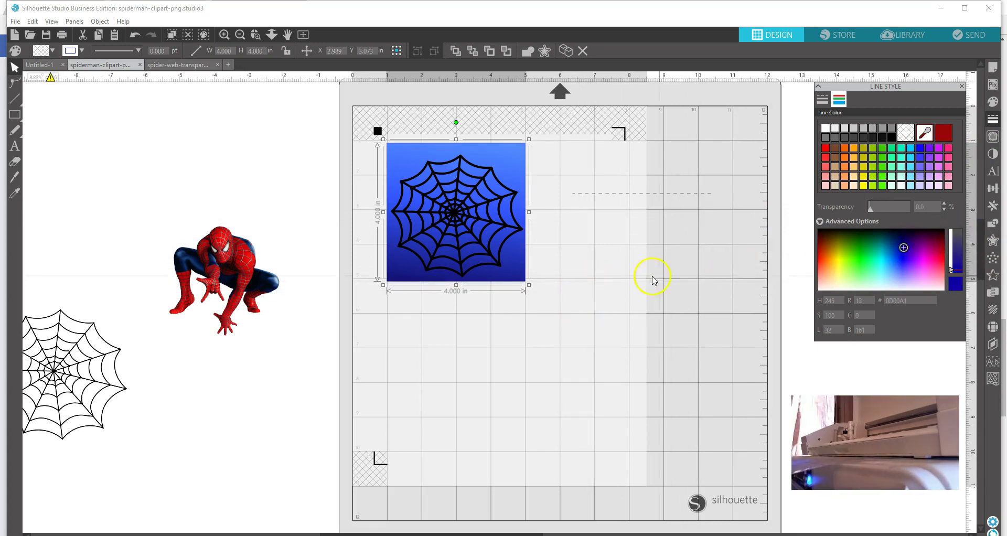
{"action": "left_click", "coordinate": [901, 256]}
{"action": "left_click", "coordinate": [586, 227]}
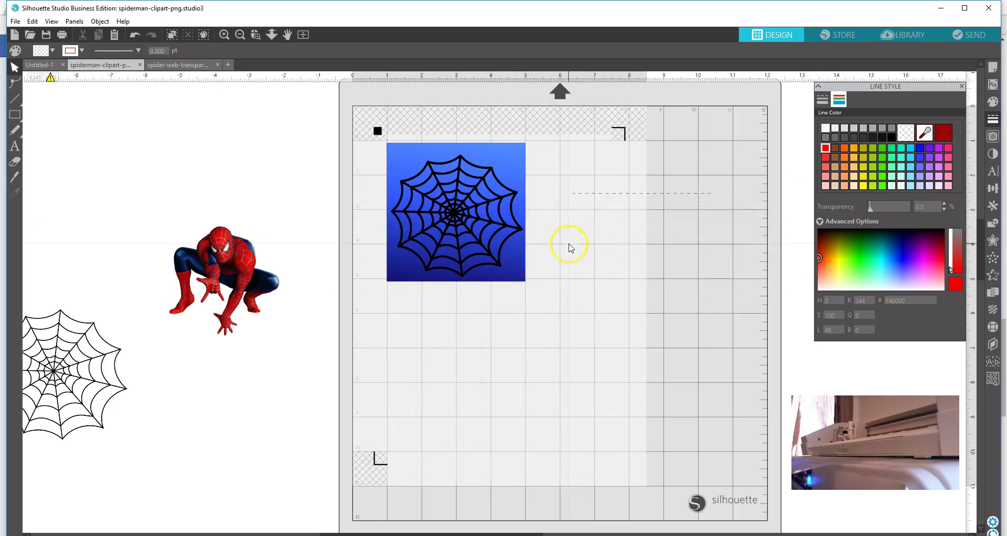
- Place the Spider-Man image below the gradient square at about 4.34 in wide, and move the spare web fully into view beside the page
{"action": "left_click_drag", "start_coordinate": [208, 265], "coordinate": [565, 371]}
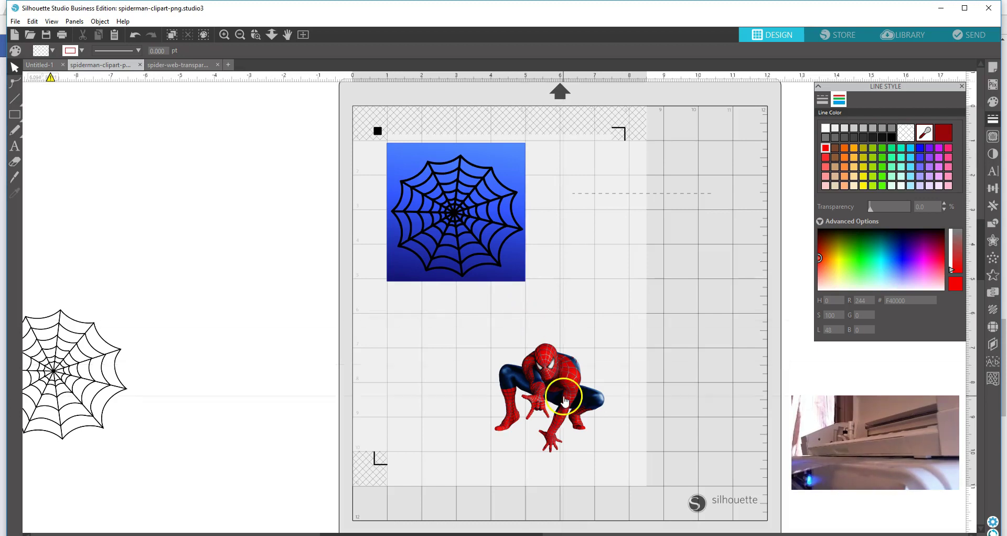
{"action": "left_click_drag", "start_coordinate": [564, 399], "coordinate": [566, 377]}
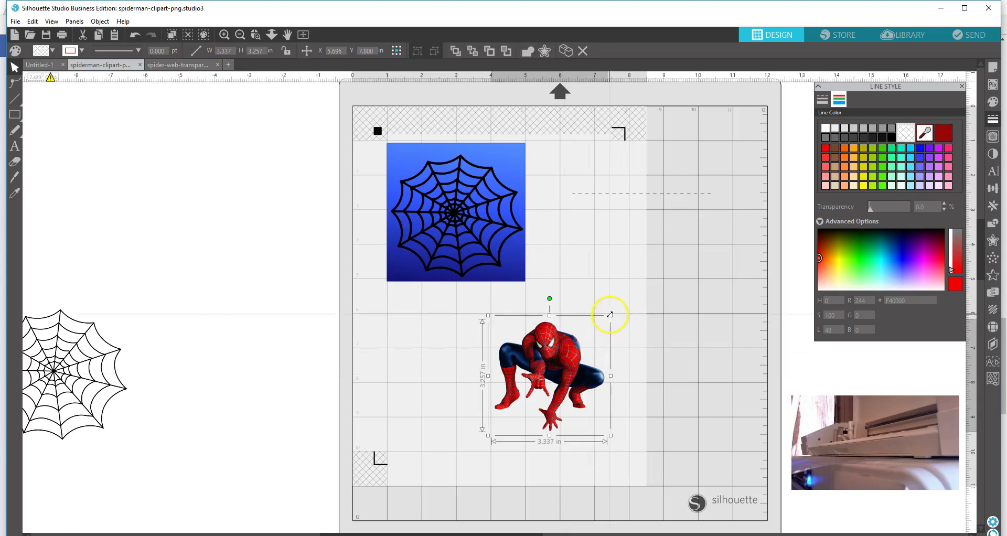
{"action": "left_click_drag", "start_coordinate": [610, 315], "coordinate": [644, 281]}
{"action": "left_click_drag", "start_coordinate": [566, 368], "coordinate": [501, 409]}
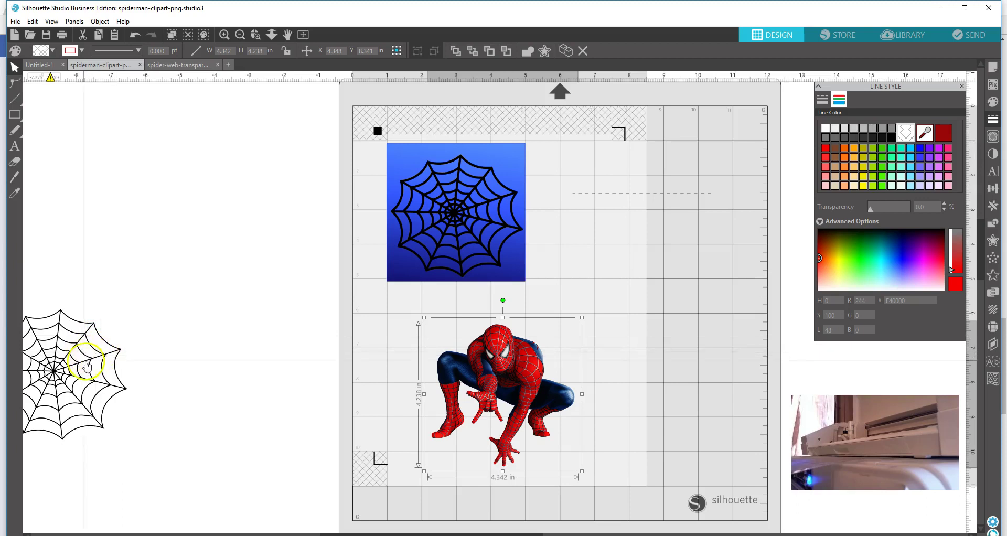
{"action": "left_click_drag", "start_coordinate": [86, 366], "coordinate": [143, 334]}
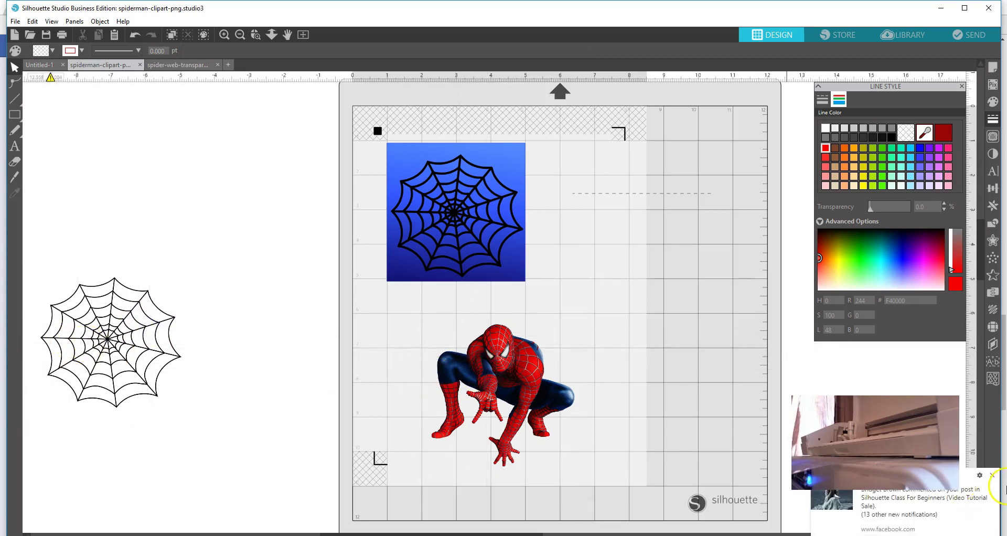
{"action": "left_click", "coordinate": [994, 477]}
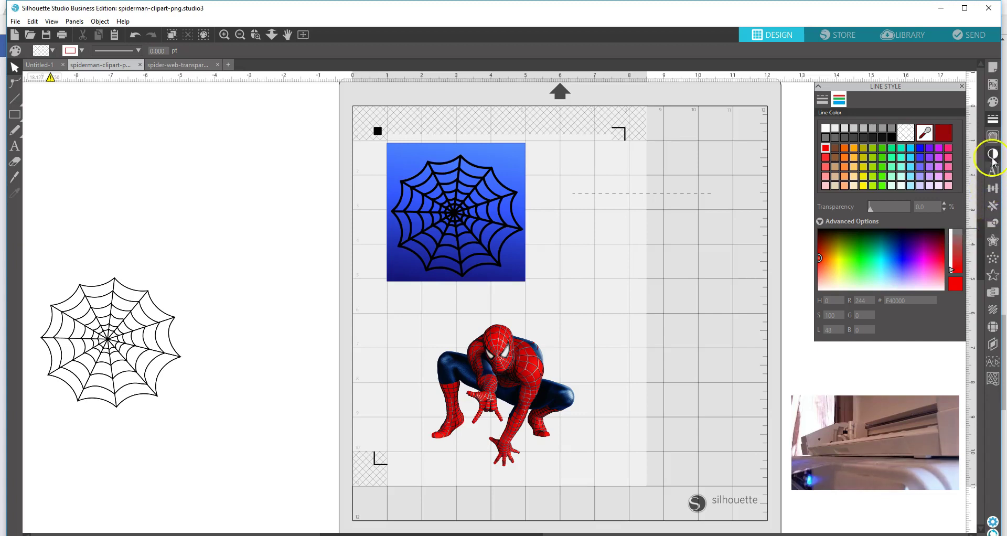
- Trace the outer edge of the Spider-Man image with the threshold set to 95% for a solid silhouette
{"action": "left_click", "coordinate": [992, 137]}
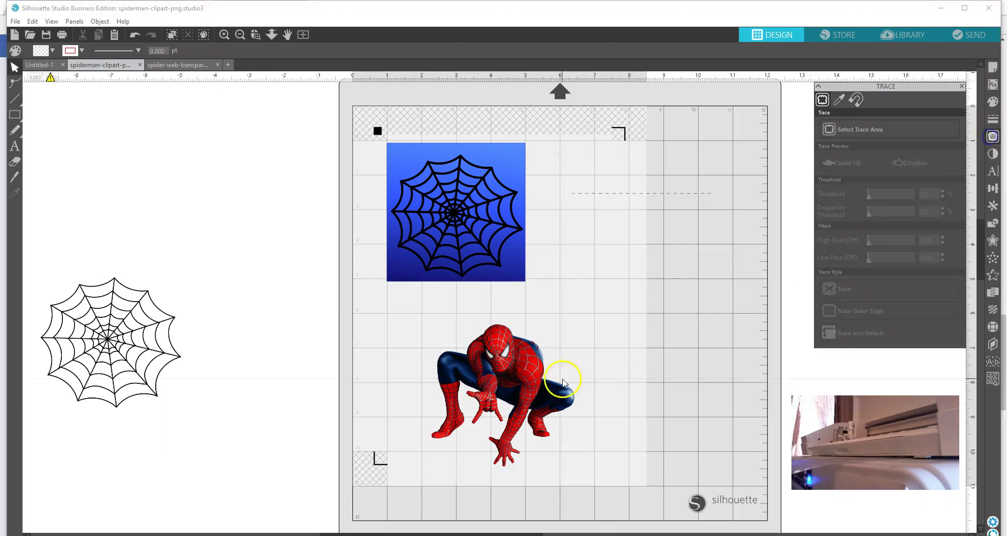
{"action": "left_click", "coordinate": [850, 132]}
{"action": "left_click_drag", "start_coordinate": [404, 311], "coordinate": [597, 490]}
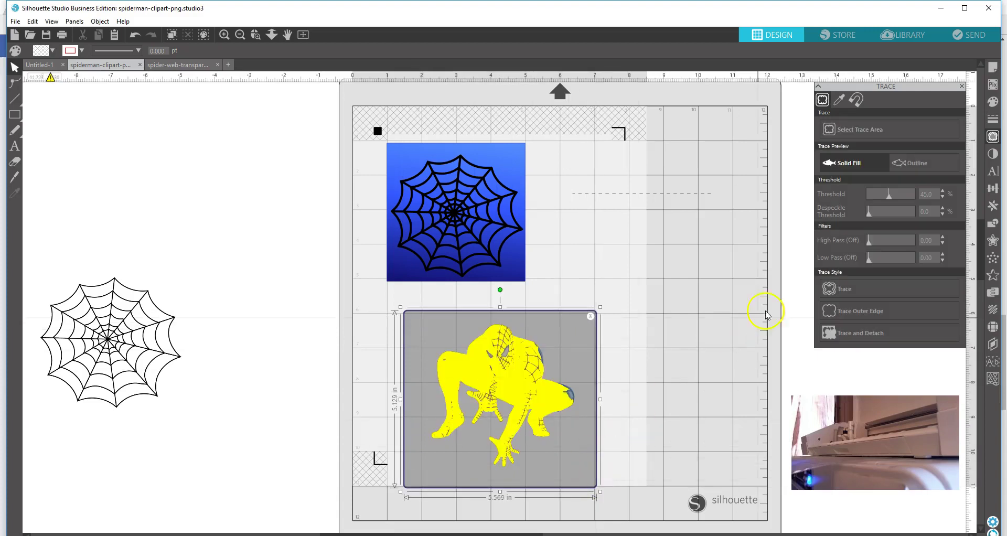
{"action": "left_click", "coordinate": [889, 193]}
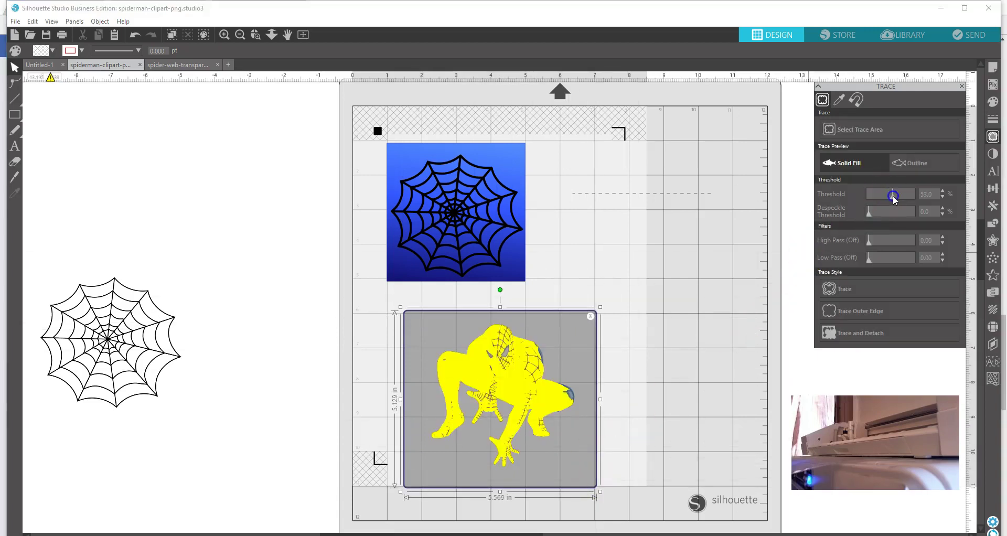
{"action": "left_click_drag", "start_coordinate": [912, 197], "coordinate": [912, 196]}
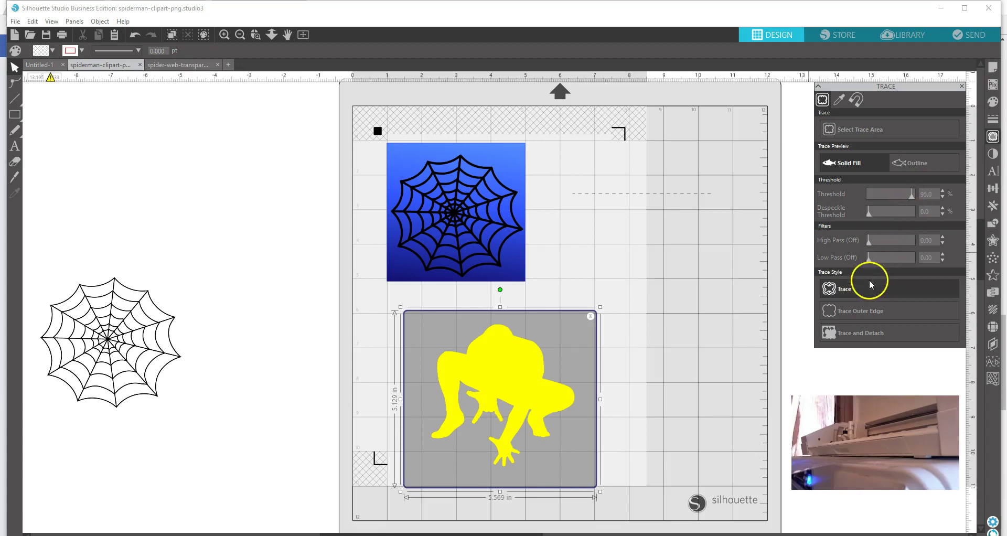
{"action": "left_click", "coordinate": [857, 310]}
- Move the Spider-Man image away to check its traced outline, and undo the move
{"action": "left_click", "coordinate": [630, 337]}
{"action": "left_click_drag", "start_coordinate": [488, 379], "coordinate": [501, 495]}
{"action": "left_click", "coordinate": [506, 388]}
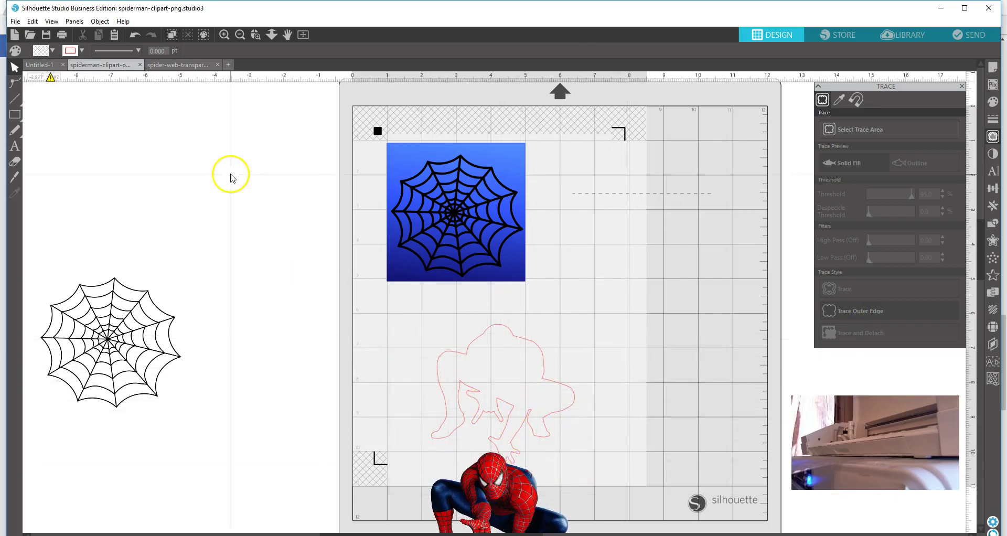
{"action": "left_click", "coordinate": [135, 33]}
- Crop the Spider-Man image to its traced outline and shrink it to about 1.29 in wide
{"action": "mouse_move", "coordinate": [396, 304]}
{"action": "left_mouse_down"}
{"action": "mouse_move", "coordinate": [562, 445]}
{"action": "mouse_move", "coordinate": [600, 494]}
{"action": "left_mouse_up"}
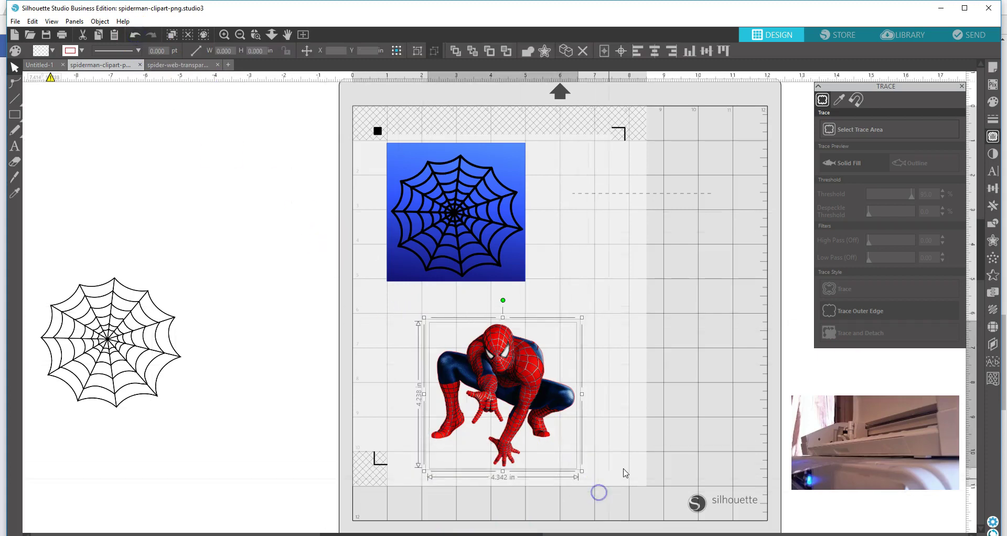
{"action": "left_click", "coordinate": [994, 223]}
{"action": "left_click", "coordinate": [932, 156]}
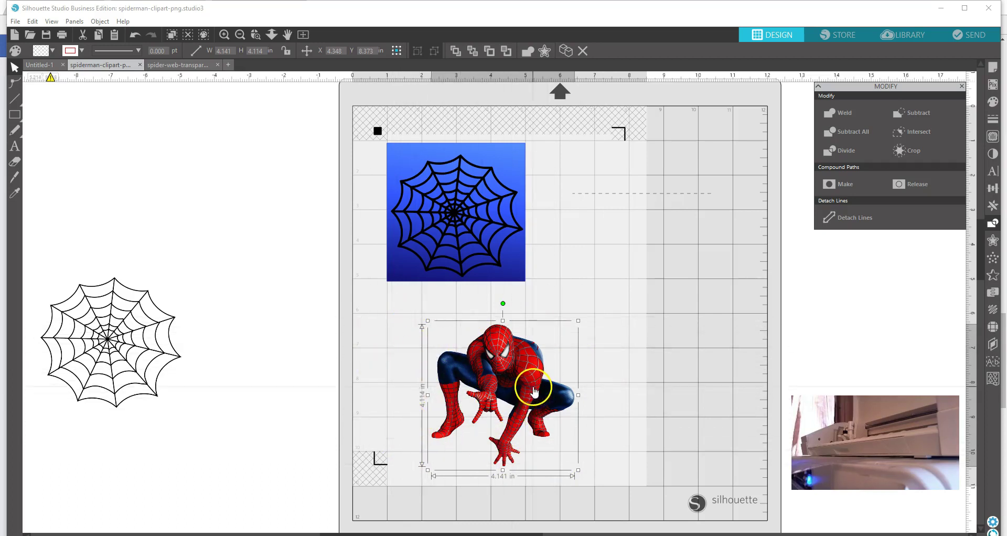
{"action": "left_click_drag", "start_coordinate": [578, 471], "coordinate": [519, 391]}
{"action": "left_click_drag", "start_coordinate": [542, 433], "coordinate": [533, 425]}
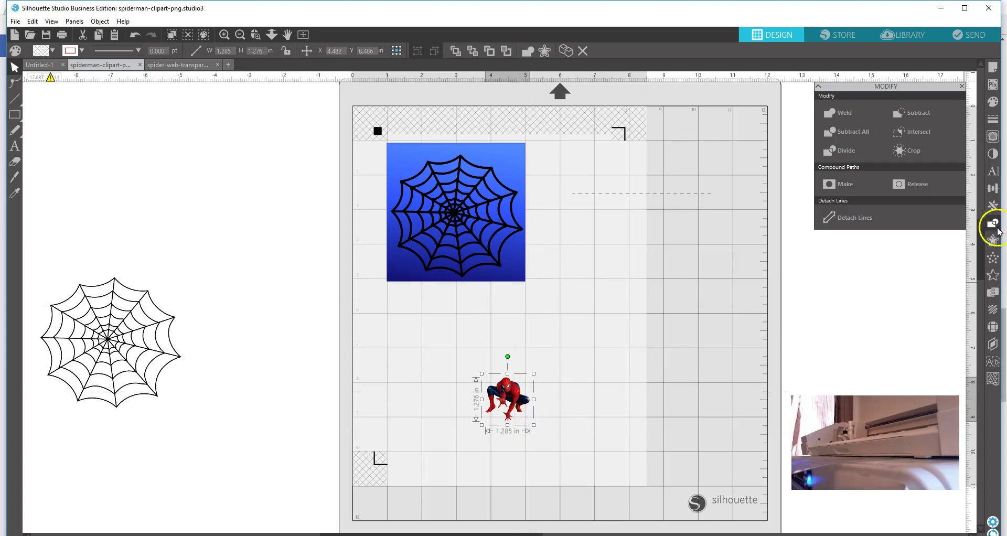
- Add an offset of 0.02 in with rounded corners around the small Spider-Man image
{"action": "left_click", "coordinate": [994, 239]}
{"action": "left_click", "coordinate": [846, 115]}
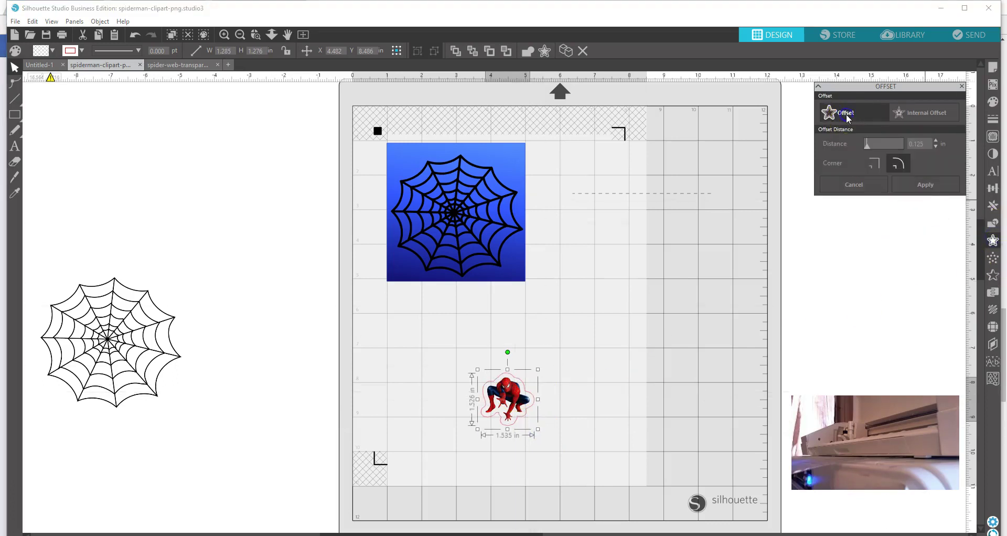
{"action": "left_click", "coordinate": [937, 146]}
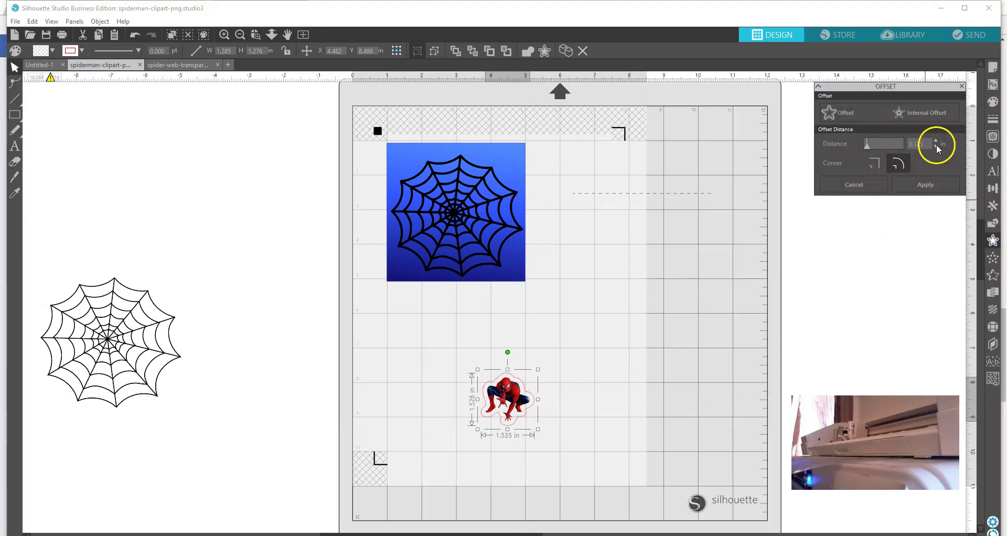
{"action": "left_click", "coordinate": [937, 147]}
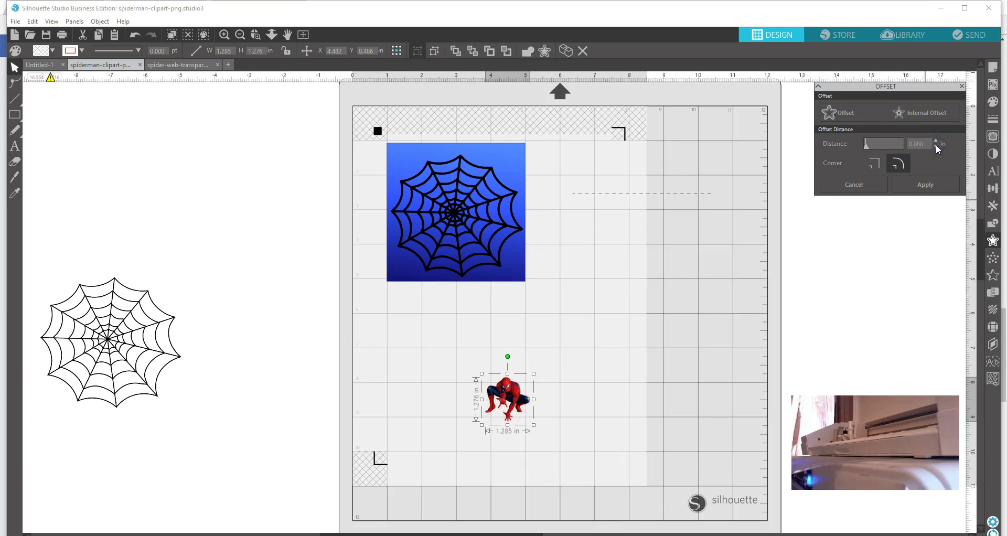
{"action": "left_click", "coordinate": [935, 140]}
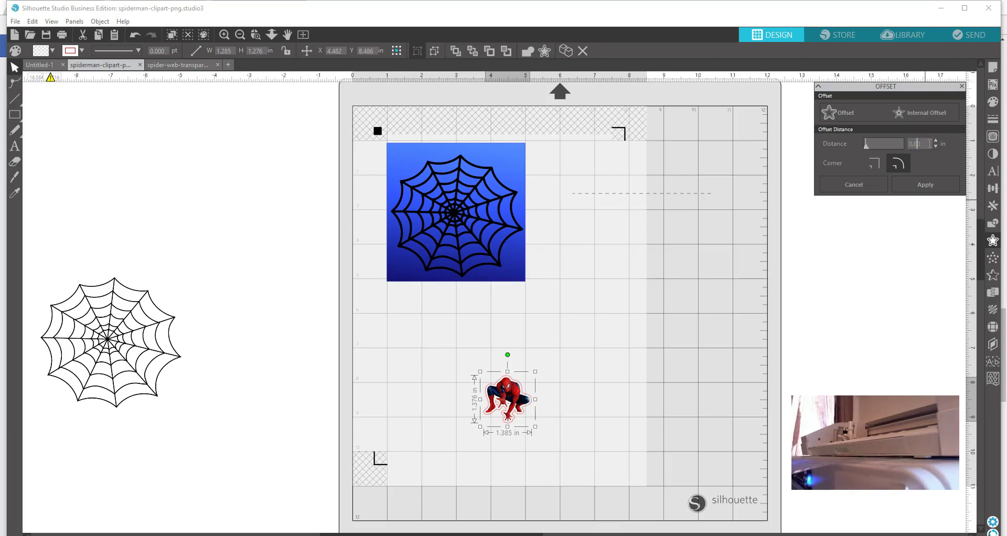
{"action": "key", "text": "Return"}
{"action": "left_click", "coordinate": [932, 139]}
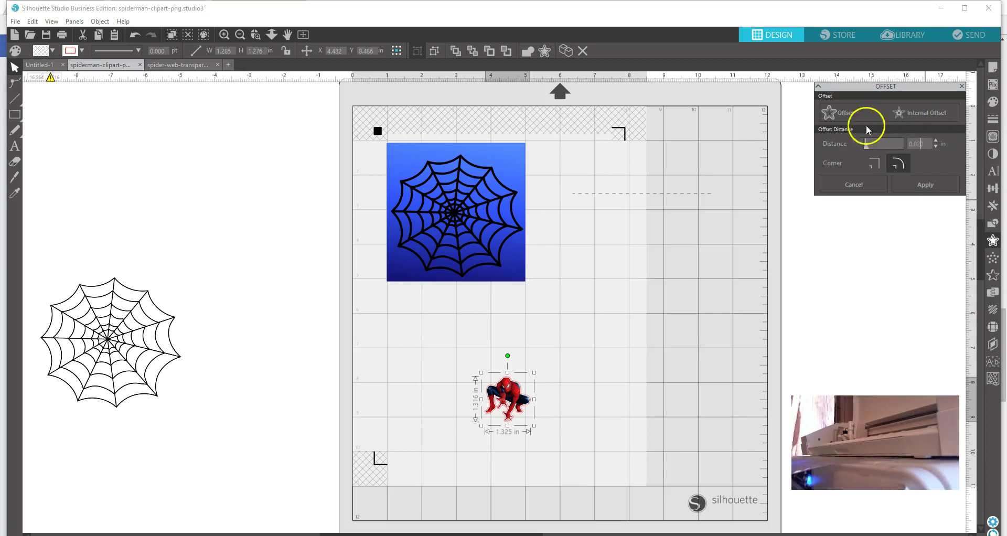
- Give the Spider-Man offset shape a white fill and a white line color
{"action": "left_click", "coordinate": [993, 101]}
{"action": "left_click", "coordinate": [827, 128]}
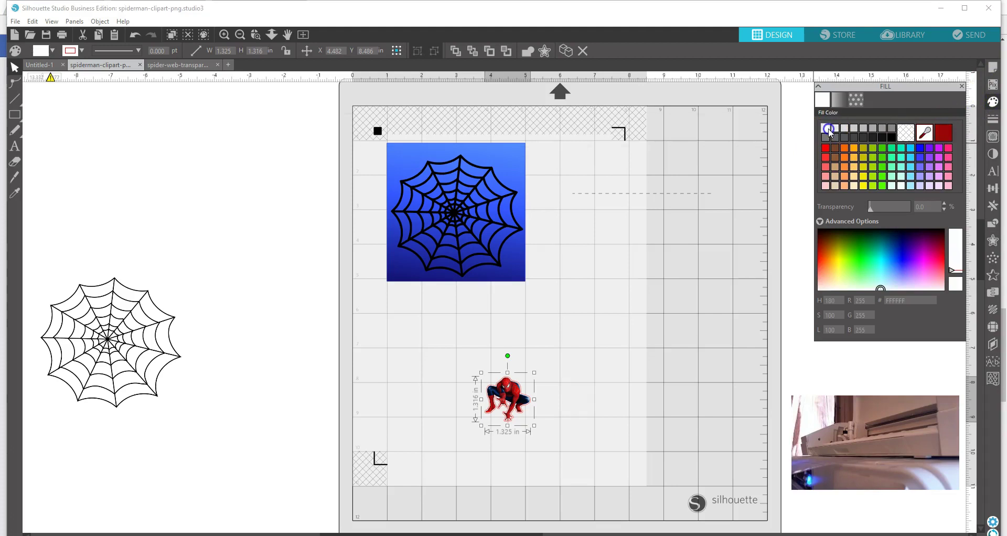
{"action": "left_click", "coordinate": [993, 119]}
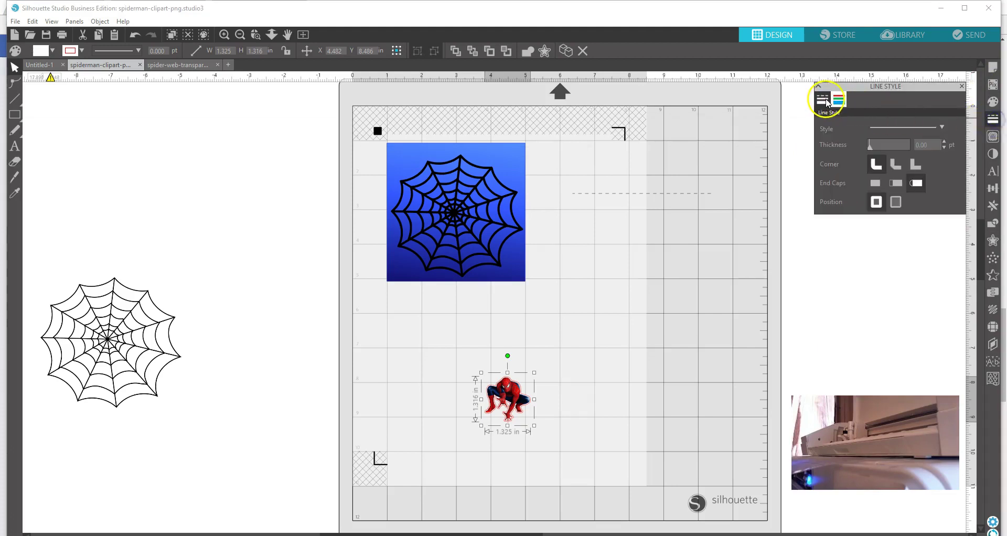
{"action": "left_click", "coordinate": [841, 106]}
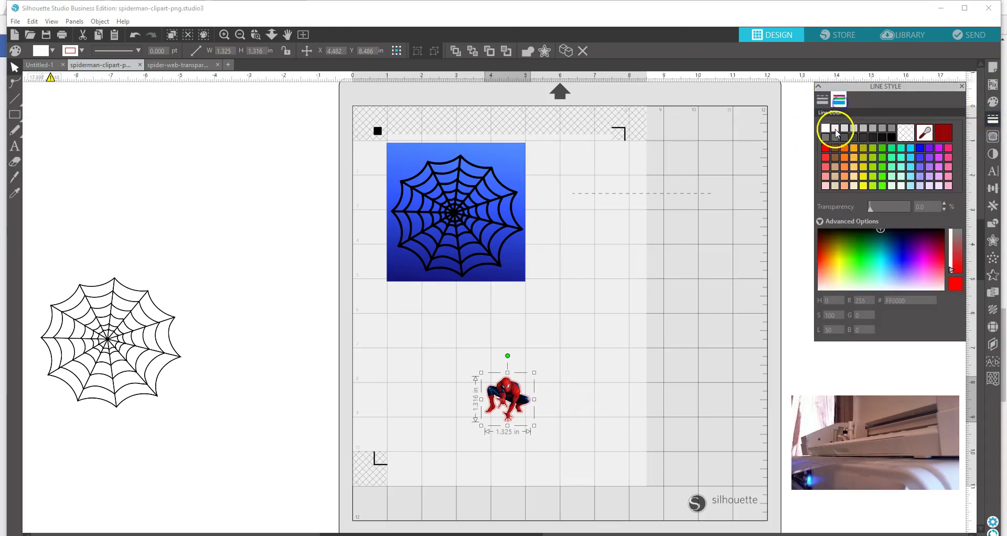
{"action": "left_click", "coordinate": [827, 128]}
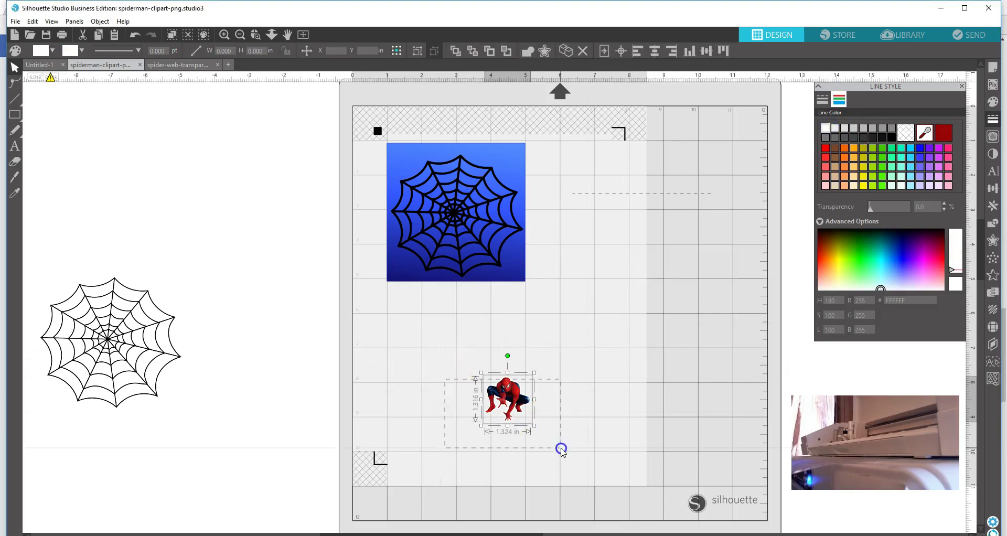
- Group Spider-Man with the white offset and place the group, tilted counterclockwise, on the upper-left part of the gradient square
{"action": "right_click", "coordinate": [525, 391]}
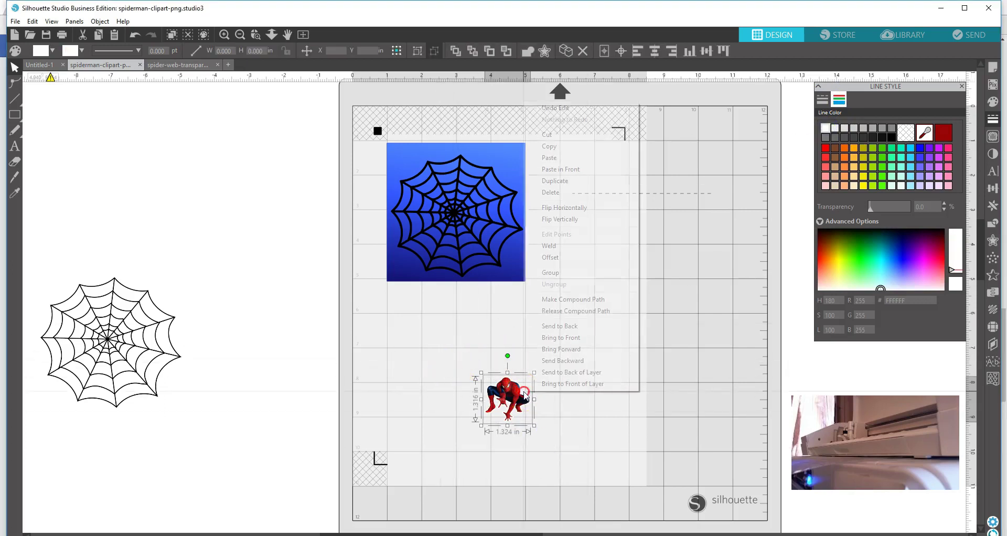
{"action": "left_click", "coordinate": [551, 272]}
{"action": "left_click_drag", "start_coordinate": [518, 400], "coordinate": [435, 167]}
{"action": "left_click_drag", "start_coordinate": [428, 124], "coordinate": [403, 129]}
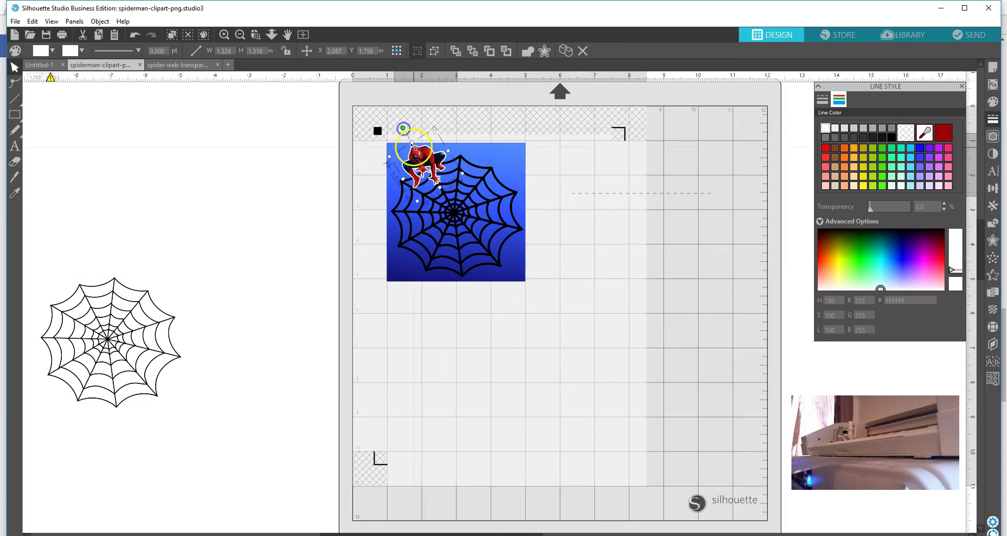
- Nudge the Spider-Man group into the gradient square's upper-left corner, then duplicate it and place the copy just below the square
{"action": "left_click_drag", "start_coordinate": [425, 164], "coordinate": [414, 166]}
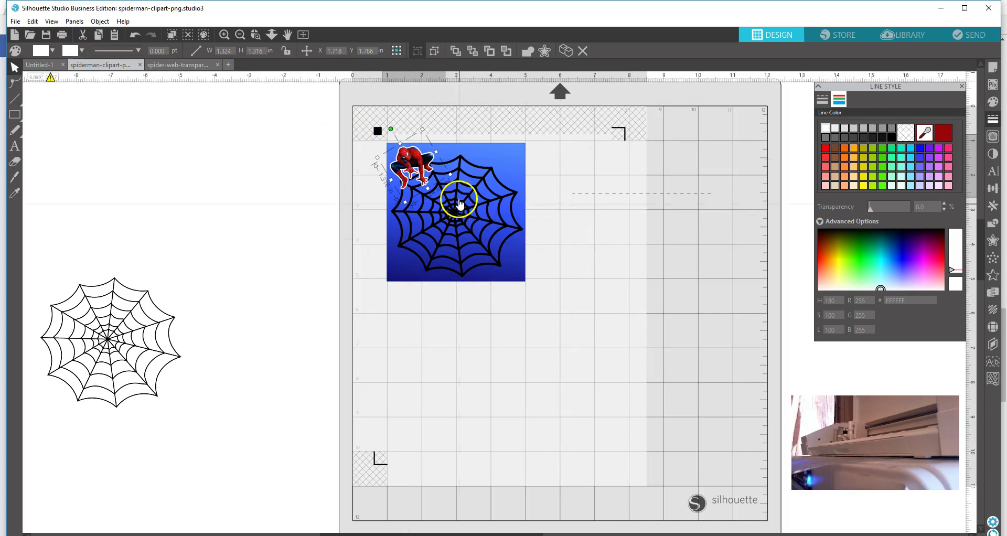
{"action": "right_click", "coordinate": [419, 165]}
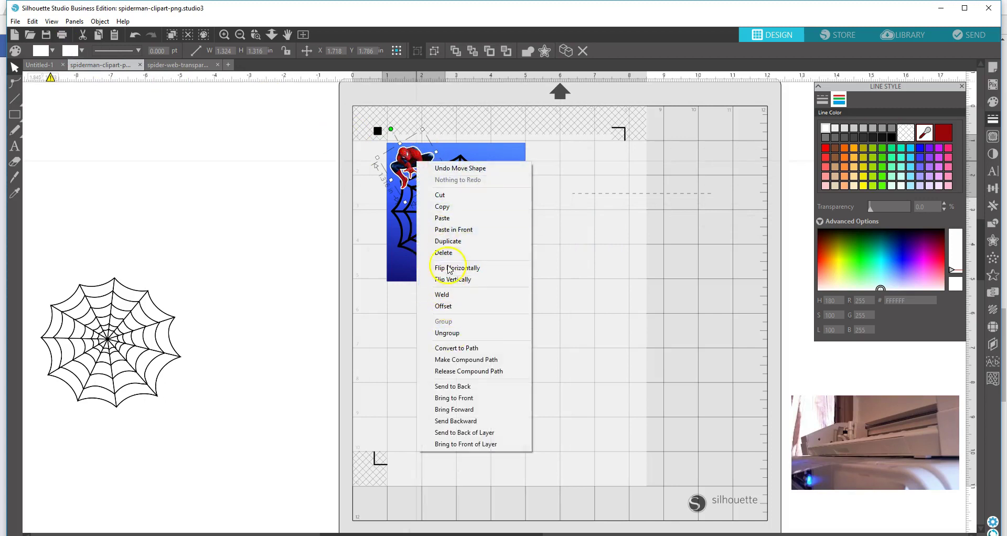
{"action": "left_click", "coordinate": [444, 241]}
{"action": "left_click_drag", "start_coordinate": [423, 193], "coordinate": [517, 297]}
- Flip the Spider-Man copy horizontally and vertically and place it in the gradient square's lower-right corner
{"action": "right_click", "coordinate": [518, 297]}
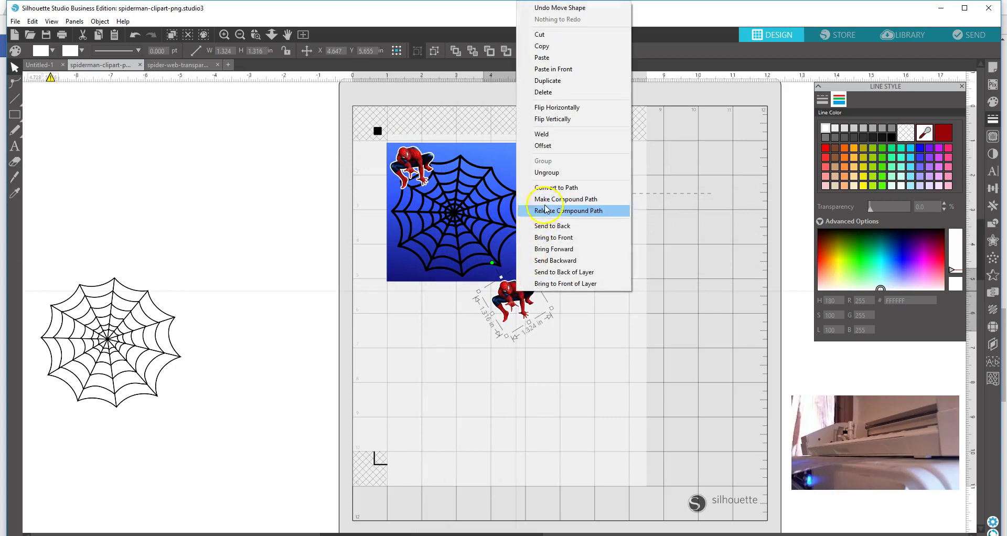
{"action": "left_click", "coordinate": [543, 109]}
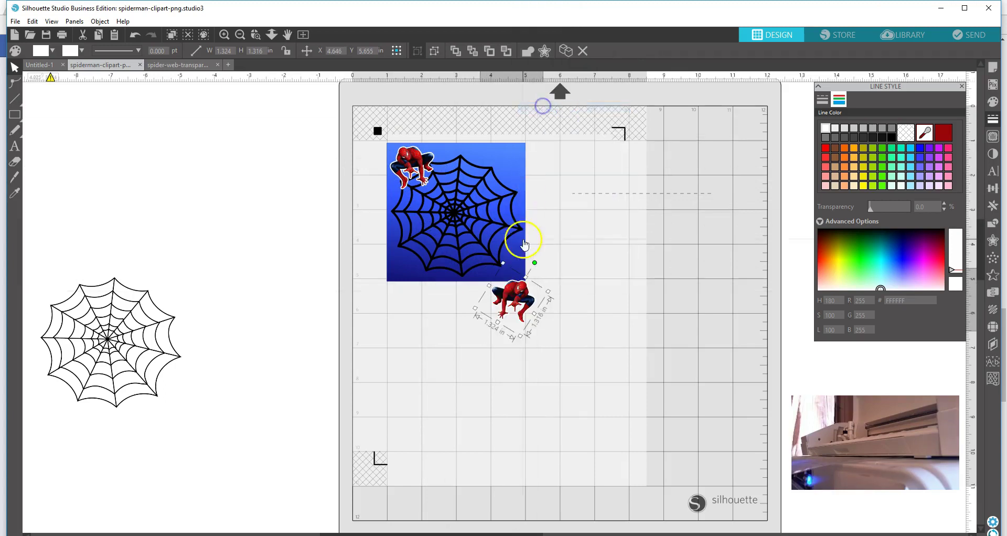
{"action": "right_click", "coordinate": [517, 294]}
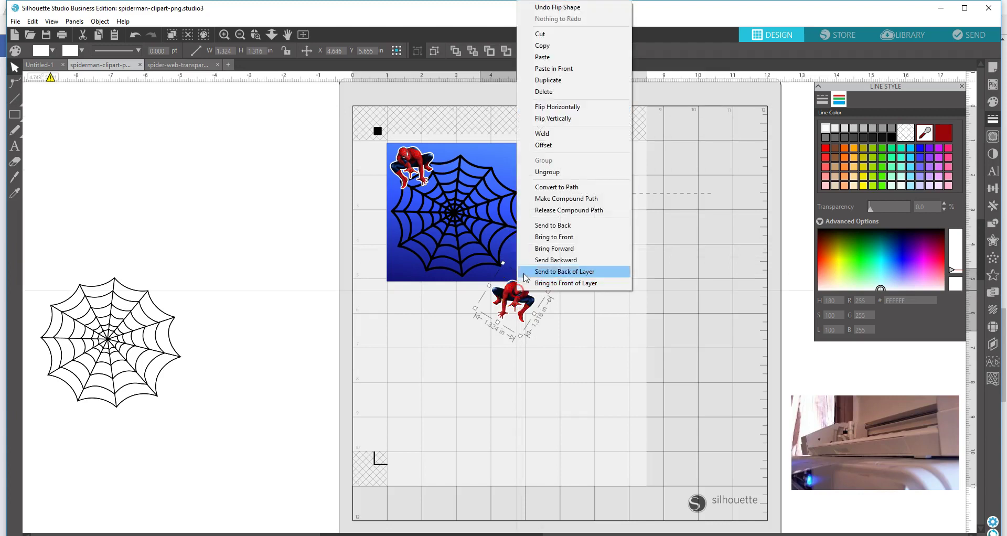
{"action": "left_click", "coordinate": [554, 118]}
{"action": "left_click_drag", "start_coordinate": [524, 315], "coordinate": [513, 275]}
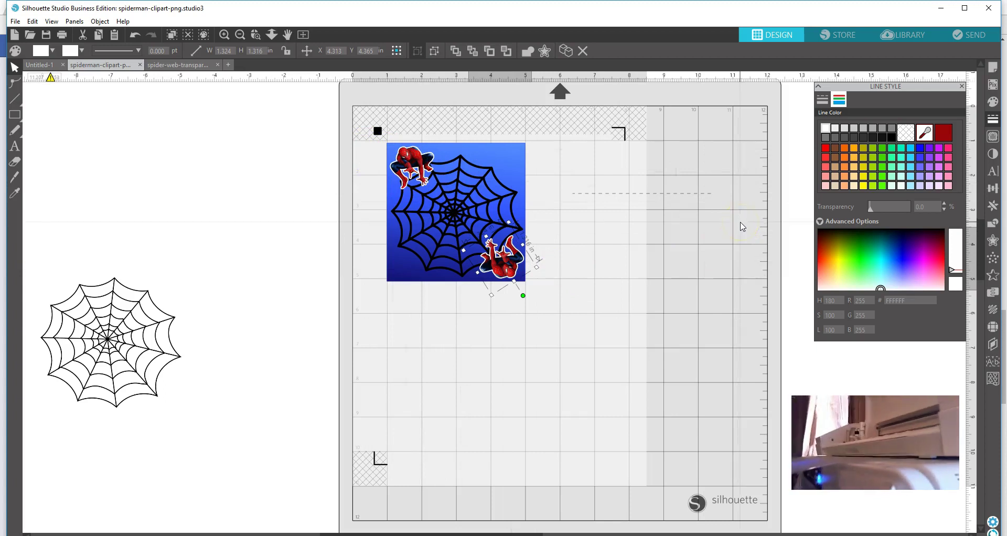
- Add a text line below the gradient square with the child's name in the possessive followed by "5th Birthday"
{"action": "left_click", "coordinate": [15, 146]}
{"action": "left_click", "coordinate": [433, 378]}
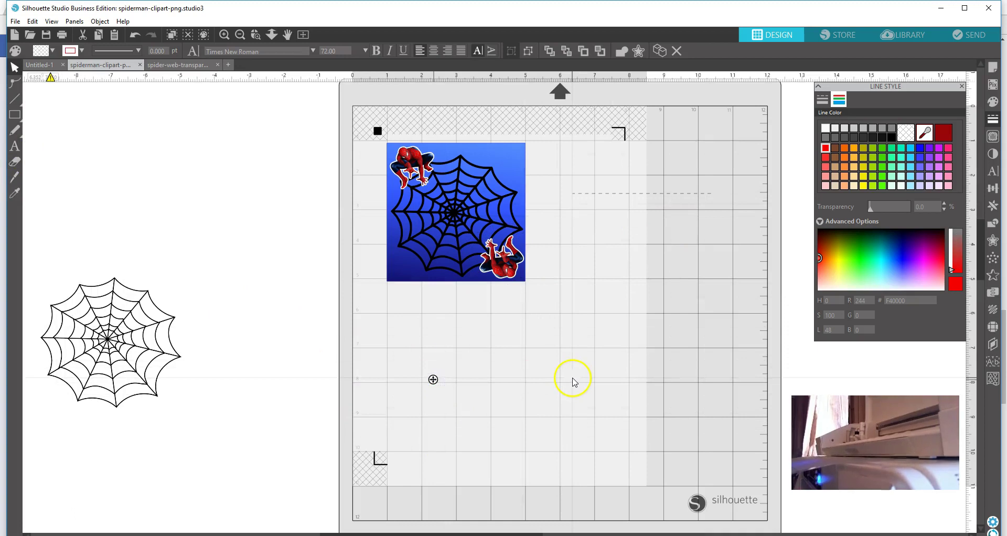
{"action": "type", "text": "TJ's 5th Birthday"}
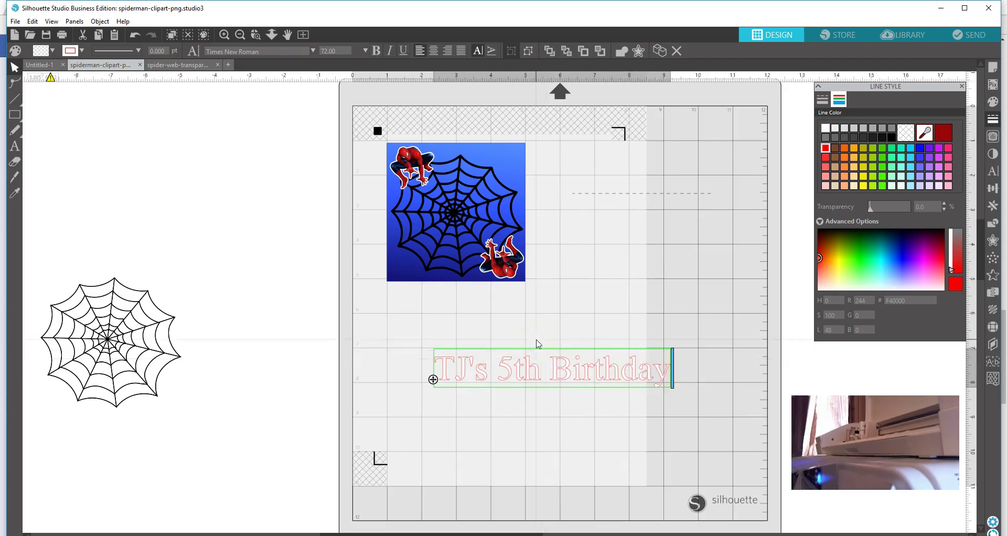
{"action": "left_click", "coordinate": [564, 367]}
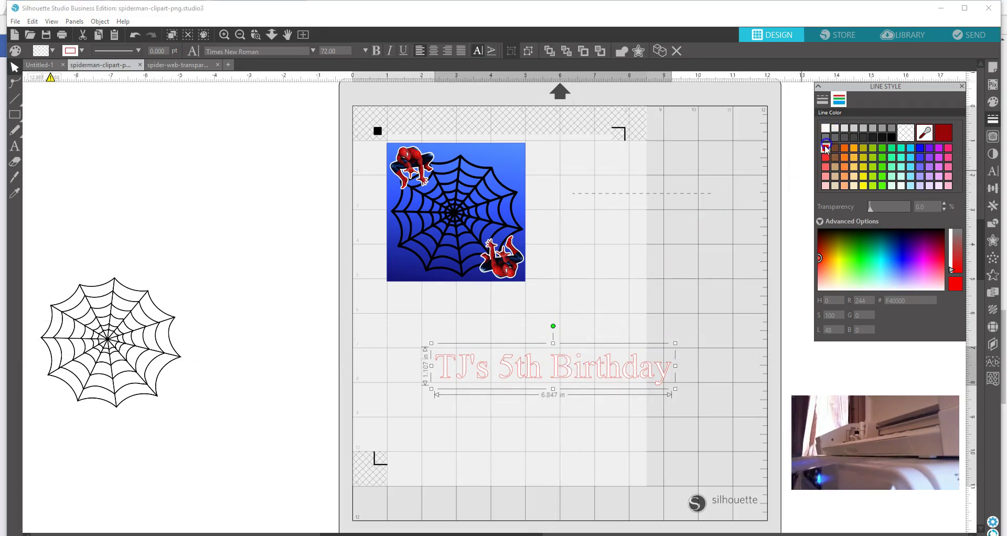
- Fill the birthday text with red, shrink it to about 3.71 in wide and place it across the middle of the web
{"action": "left_click", "coordinate": [992, 102]}
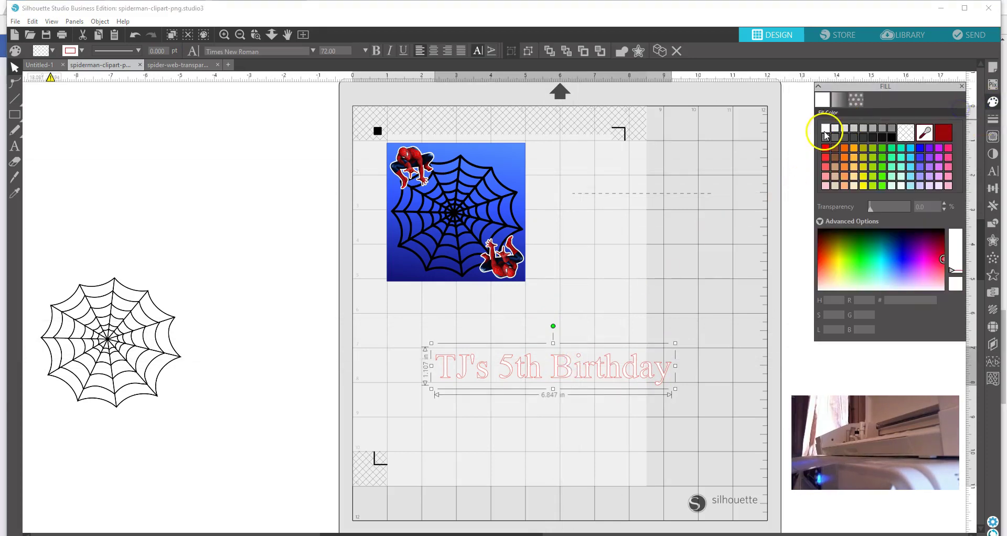
{"action": "left_click", "coordinate": [825, 148]}
{"action": "left_click_drag", "start_coordinate": [568, 373], "coordinate": [535, 365]}
{"action": "left_click_drag", "start_coordinate": [642, 382], "coordinate": [533, 174]}
{"action": "left_click_drag", "start_coordinate": [475, 193], "coordinate": [465, 206]}
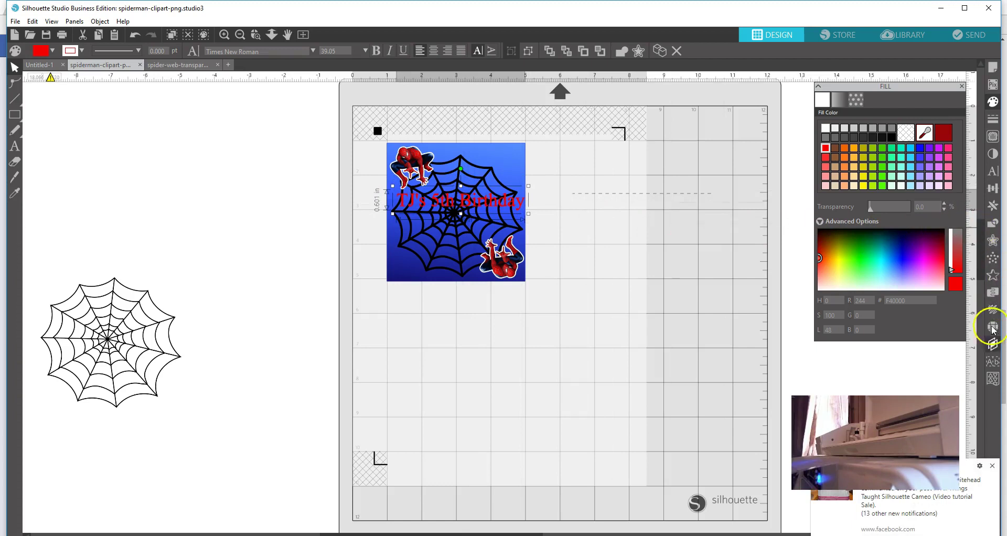
- Dismiss the notification and create a narrow offset with rounded corners around the birthday text
{"action": "left_click", "coordinate": [990, 465]}
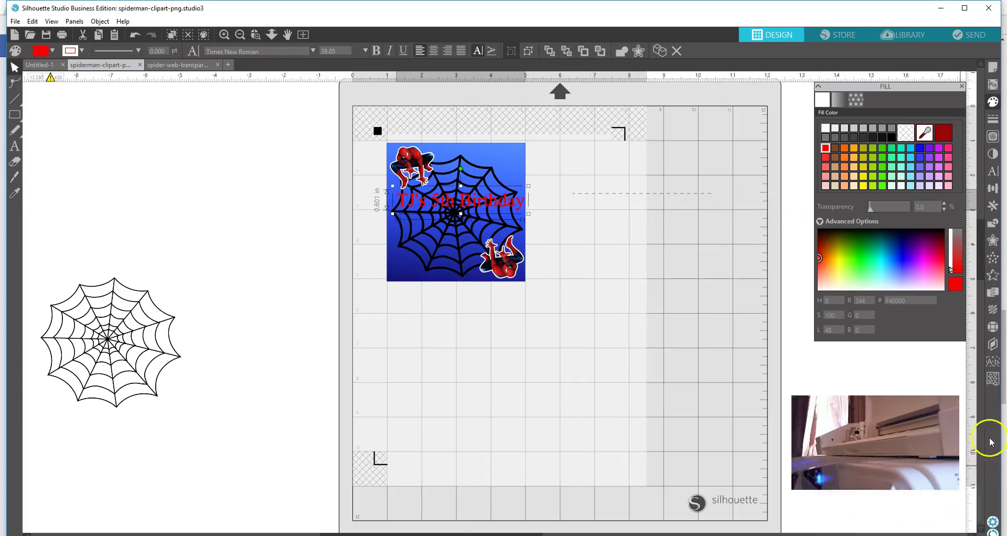
{"action": "left_click", "coordinate": [995, 242]}
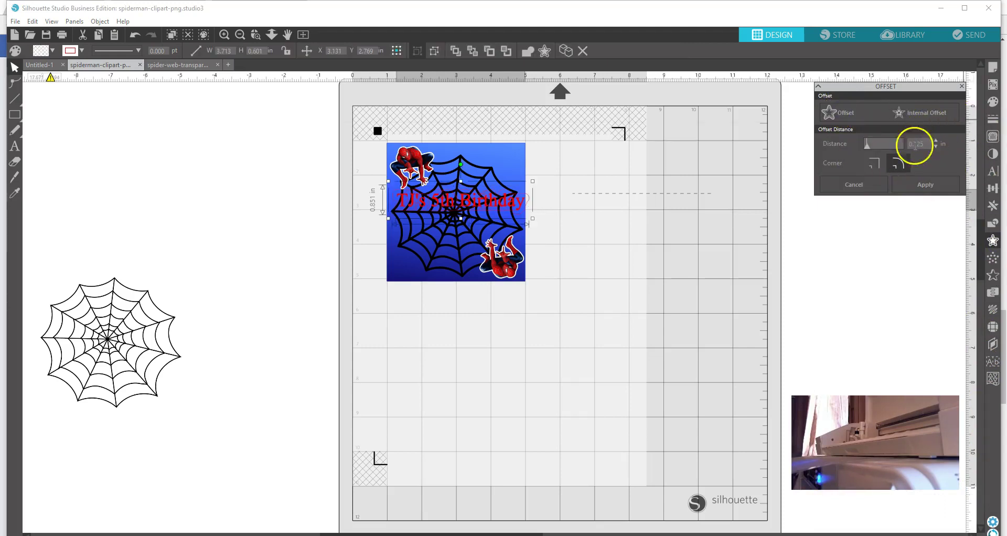
{"action": "left_click", "coordinate": [936, 147]}
{"action": "left_click", "coordinate": [936, 148]}
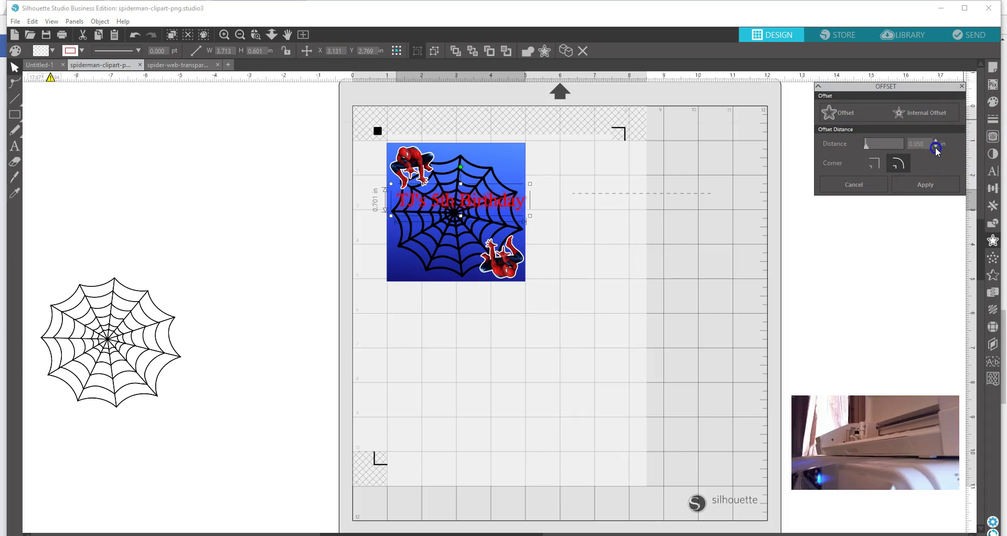
{"action": "left_click", "coordinate": [921, 146]}
- Give the birthday text's offset shapes a white fill and a white line color
{"action": "left_click", "coordinate": [992, 102]}
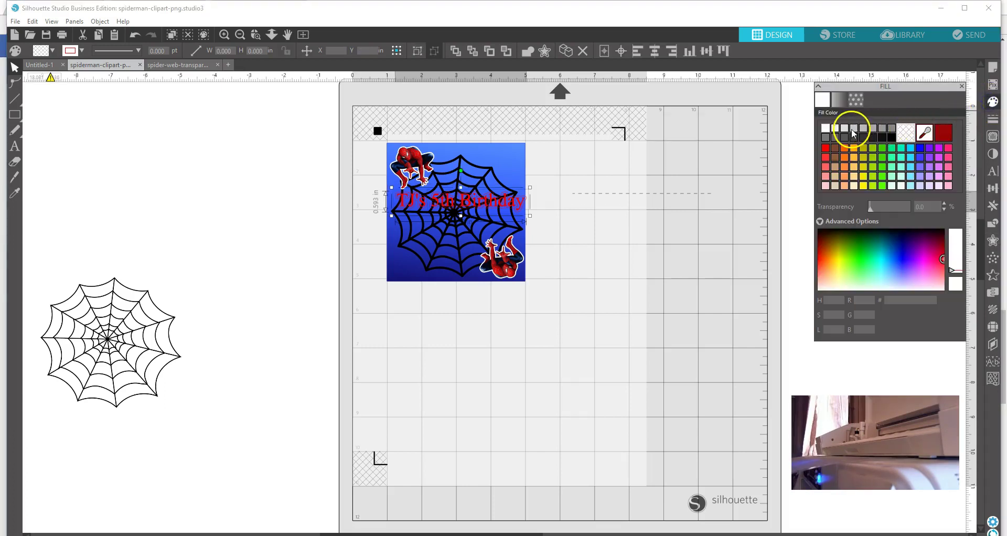
{"action": "left_click", "coordinate": [829, 128]}
{"action": "left_click", "coordinate": [993, 119]}
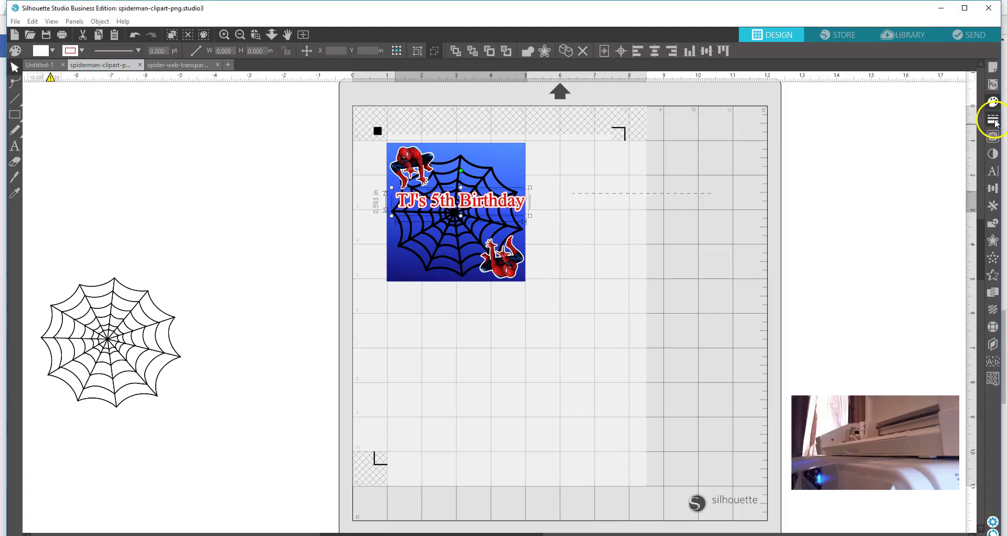
{"action": "left_click", "coordinate": [838, 100]}
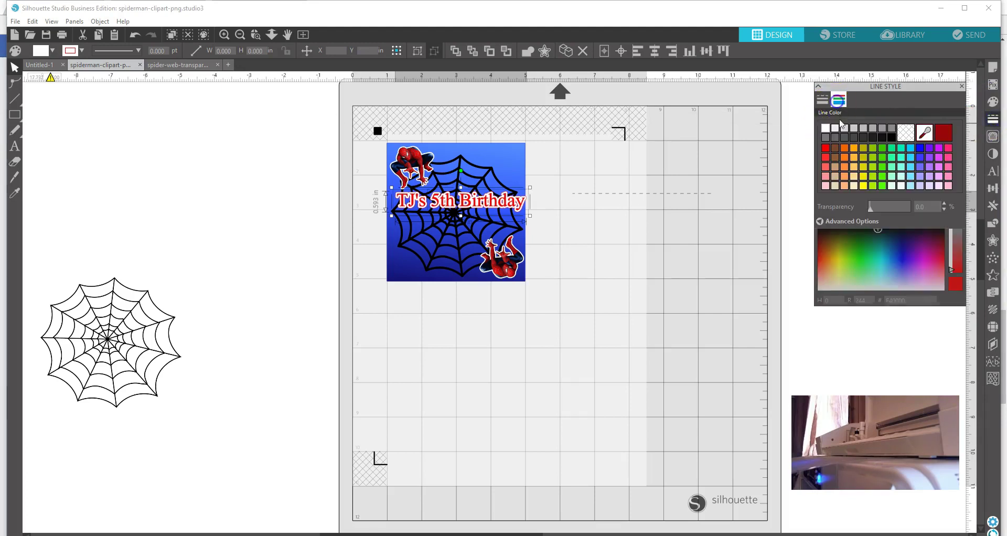
{"action": "left_click", "coordinate": [825, 128]}
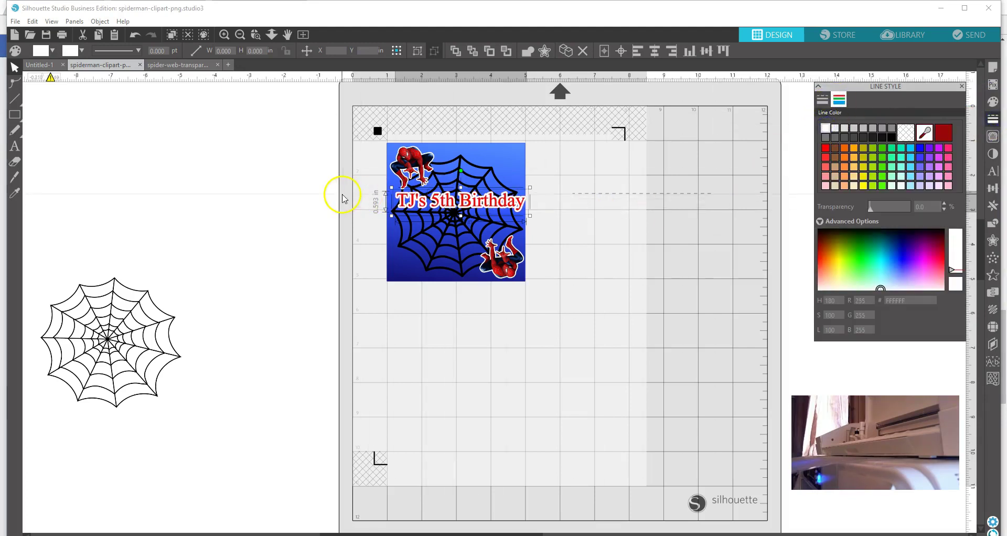
{"action": "left_click", "coordinate": [364, 196]}
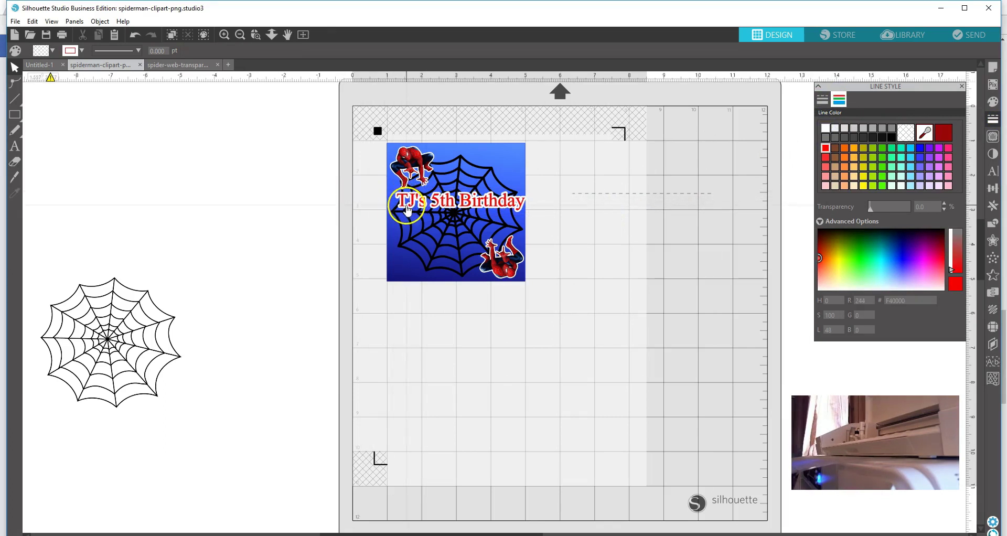
- Restore the offset selection, add the birthday text to it and group them all together
{"action": "left_click", "coordinate": [135, 34]}
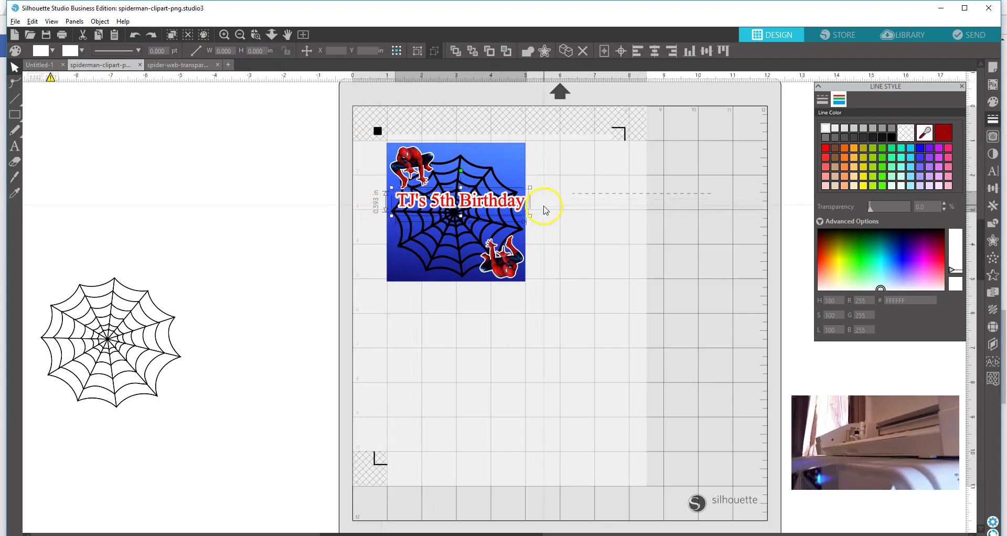
{"action": "double_click", "coordinate": [508, 204]}
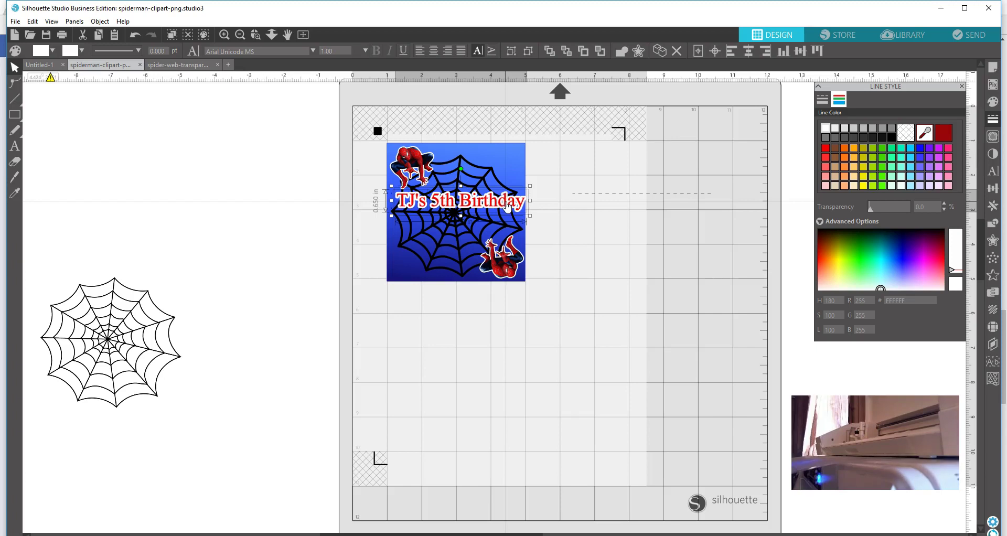
{"action": "right_click", "coordinate": [508, 206]}
{"action": "left_click", "coordinate": [535, 374]}
{"action": "left_click", "coordinate": [461, 212]}
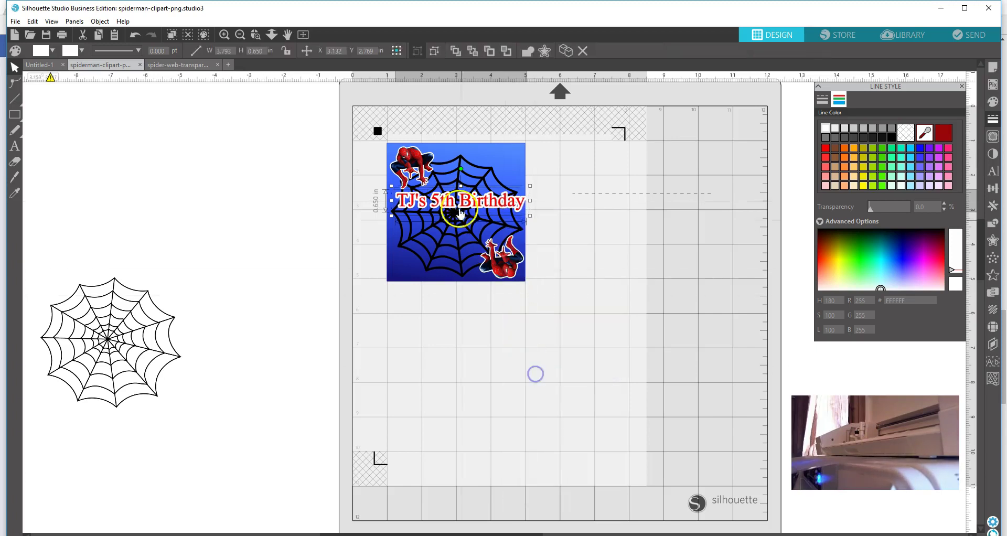
{"action": "left_click_drag", "start_coordinate": [460, 212], "coordinate": [524, 219]}
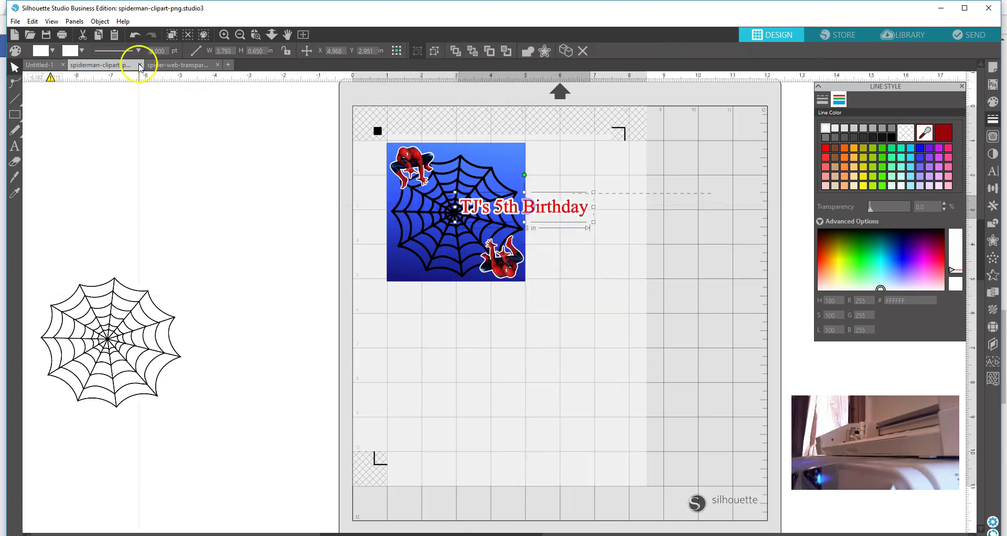
{"action": "left_click", "coordinate": [135, 35]}
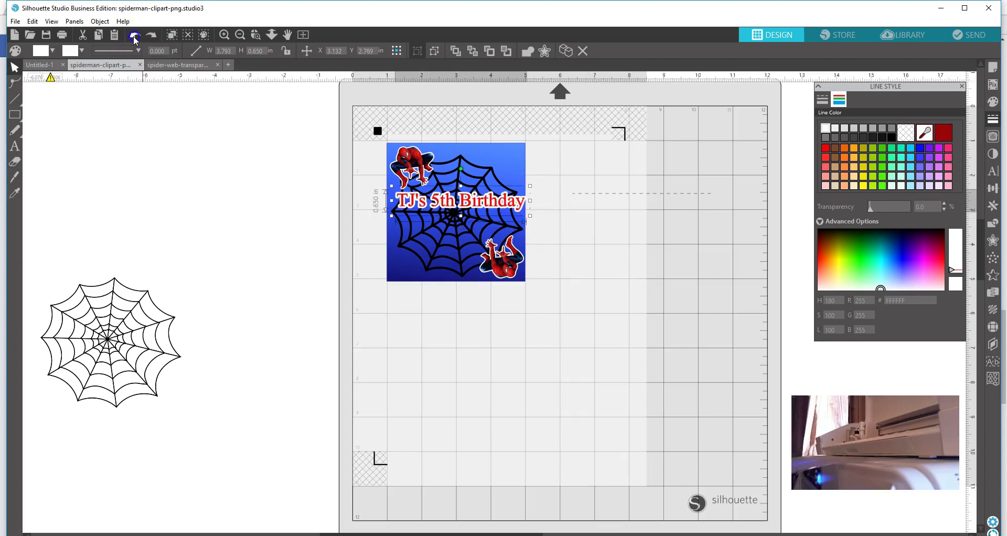
- Flip the grouped birthday text horizontally and center it across the gradient square
{"action": "right_click", "coordinate": [413, 206]}
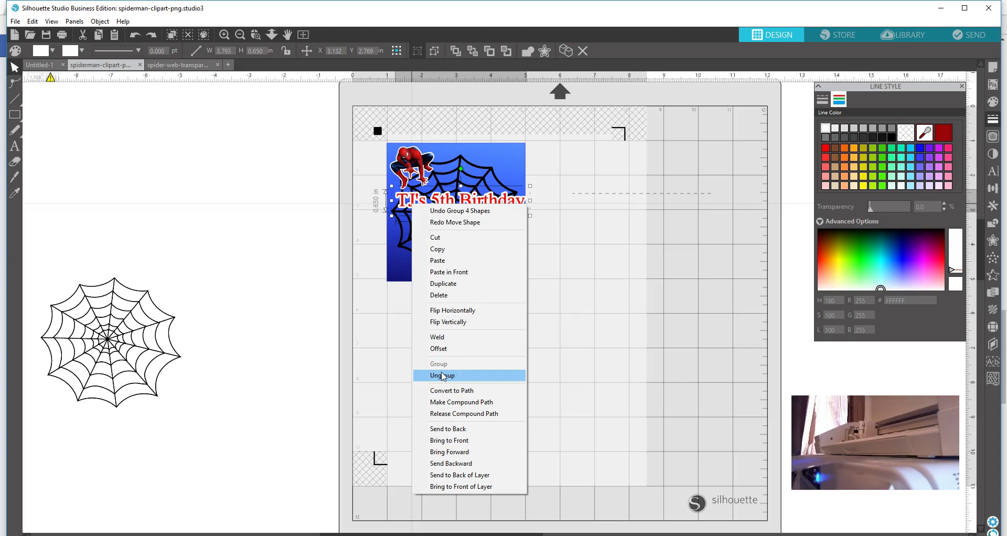
{"action": "left_click", "coordinate": [441, 314]}
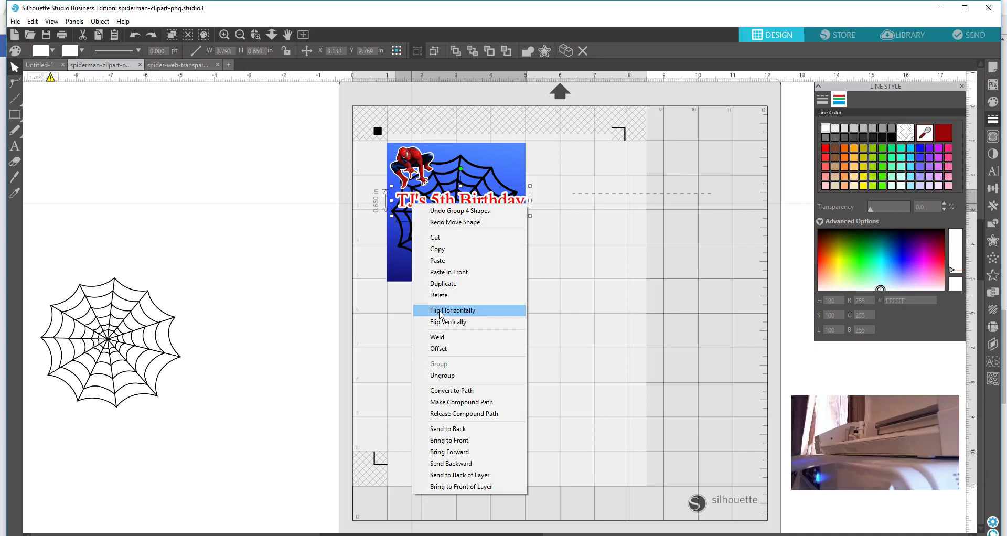
{"action": "left_click", "coordinate": [440, 311]}
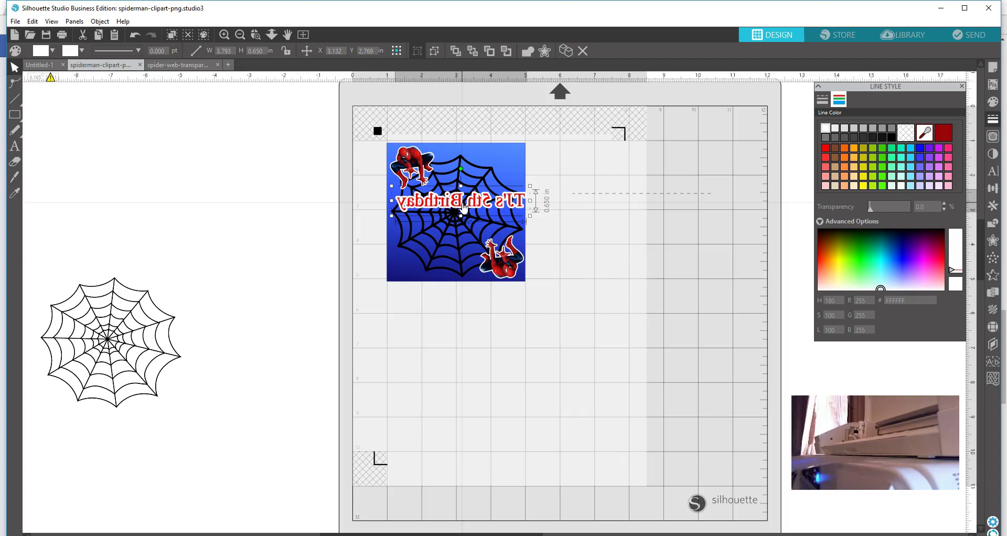
{"action": "left_click_drag", "start_coordinate": [463, 206], "coordinate": [459, 206]}
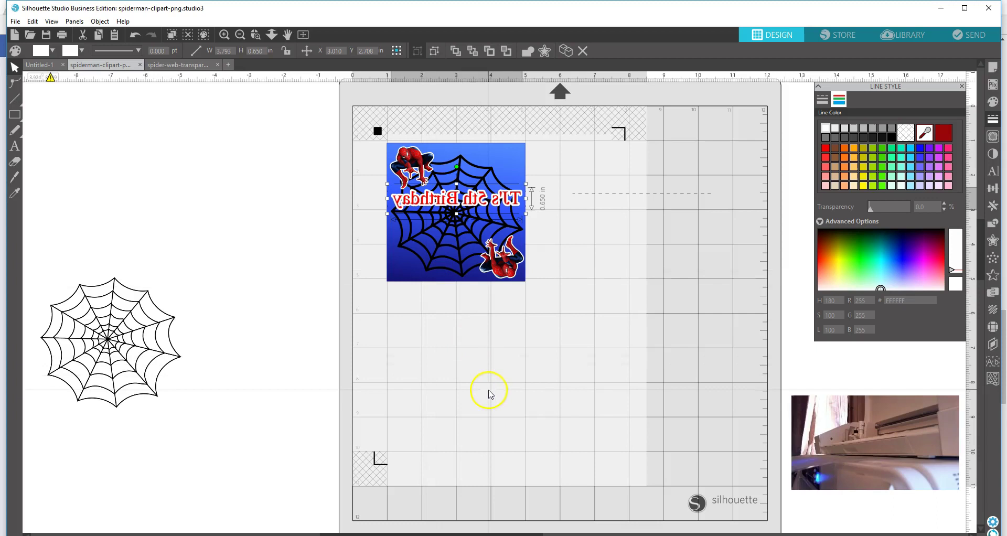
- Add the text "Thank you for coming!" below the gradient square and line up its start with the square's left edge
{"action": "left_click", "coordinate": [16, 147]}
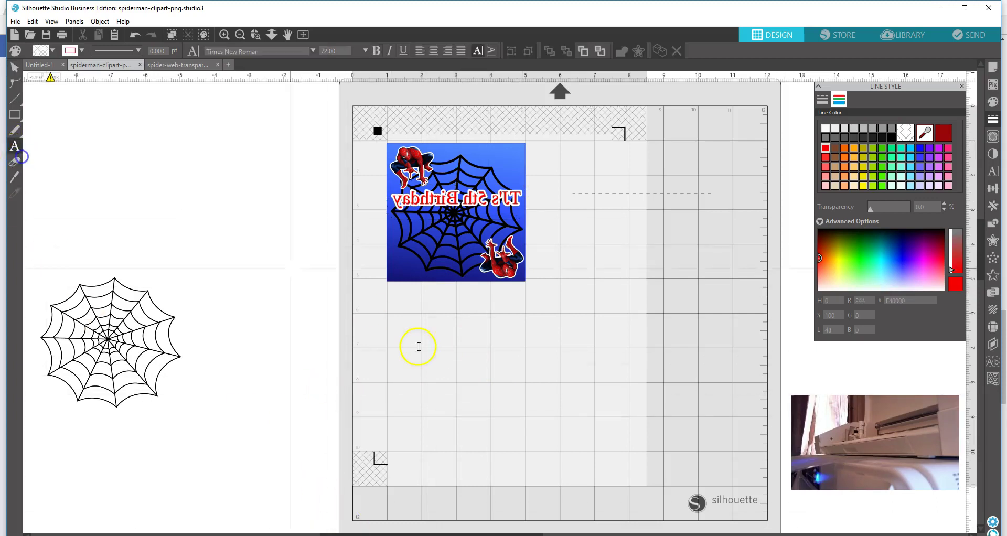
{"action": "left_click", "coordinate": [429, 346]}
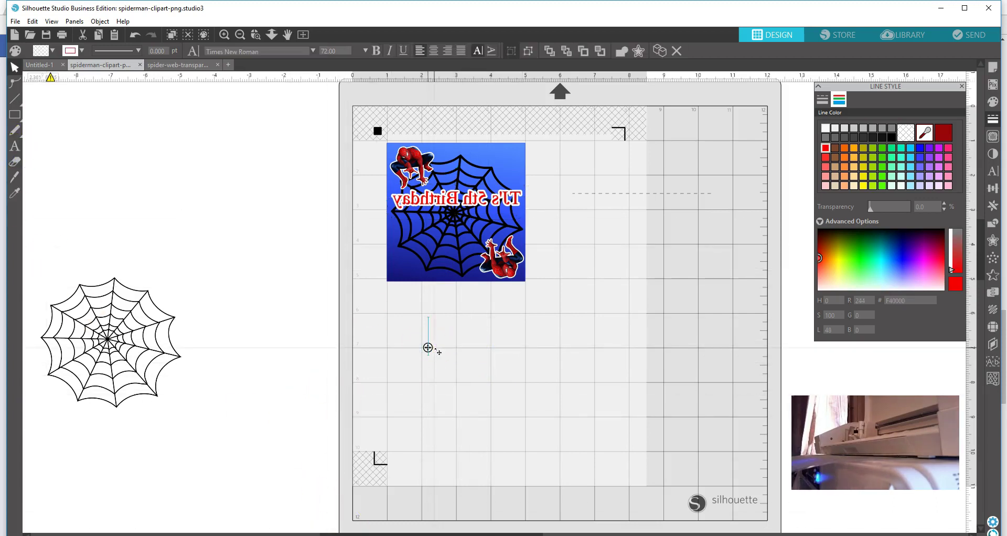
{"action": "type", "text": "Thank yo"}
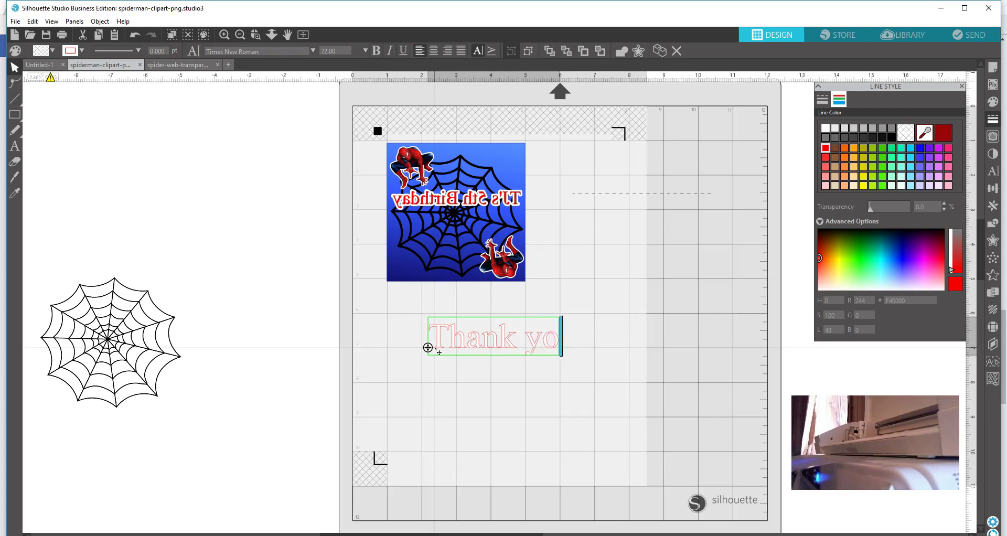
{"action": "type", "text": "u for com"}
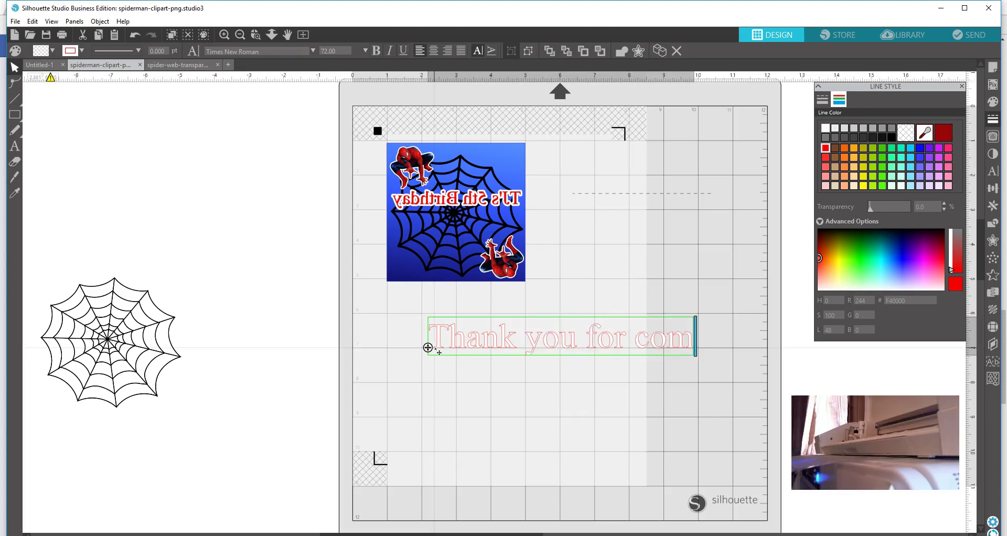
{"action": "type", "text": "ing!"}
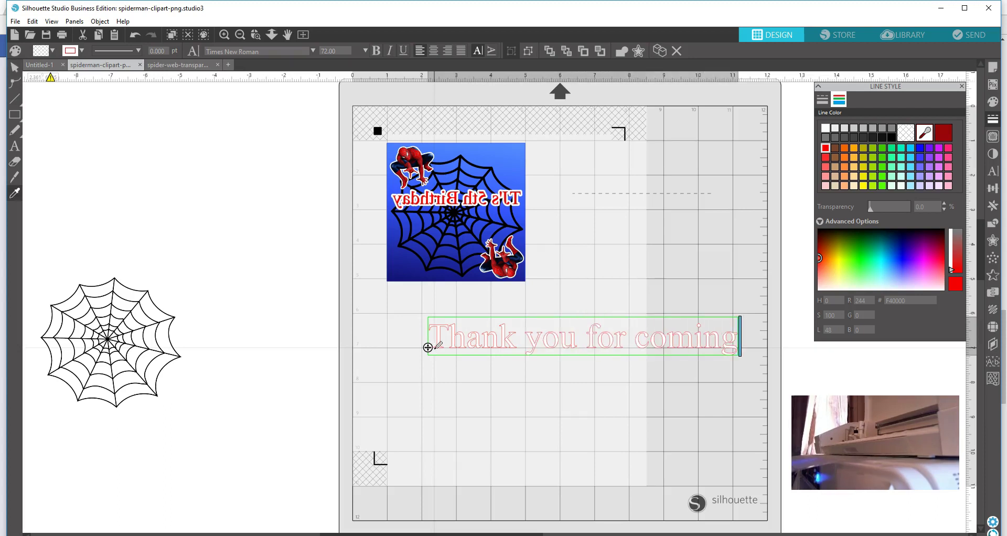
{"action": "left_click", "coordinate": [457, 333]}
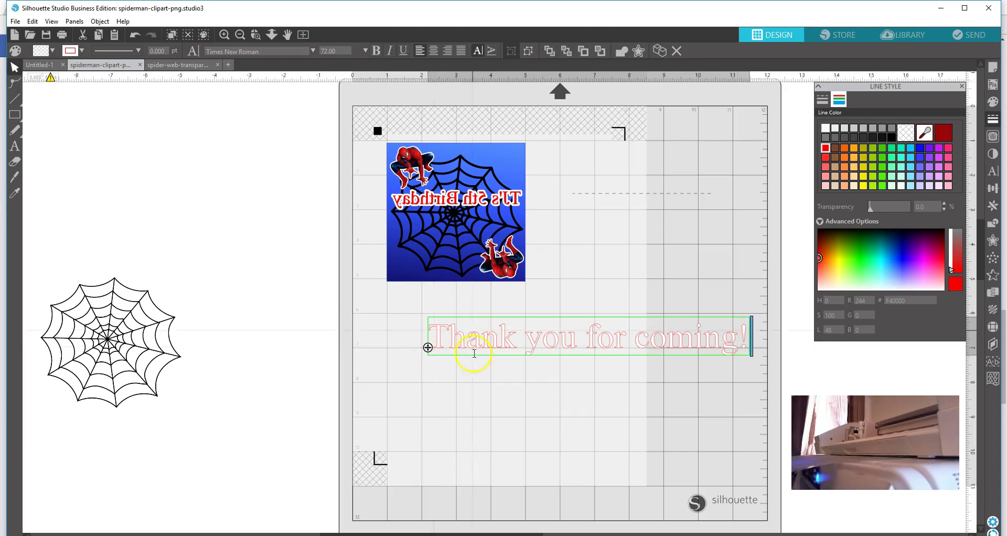
{"action": "left_click", "coordinate": [508, 419]}
{"action": "left_click_drag", "start_coordinate": [546, 342], "coordinate": [507, 357]}
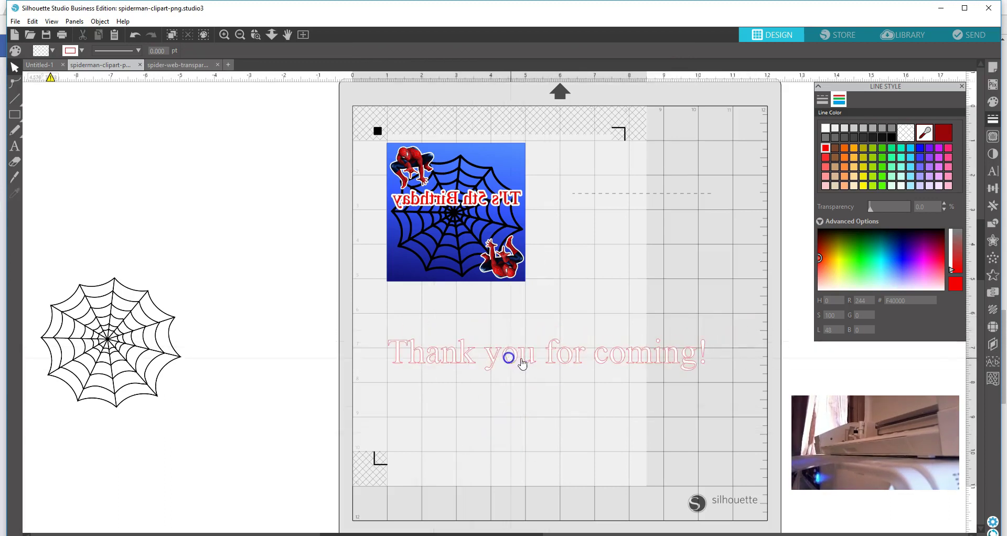
- Scale the "Thank you for coming!" text down to about 3.5 in wide and fill it with red
{"action": "left_click", "coordinate": [684, 355]}
{"action": "left_click_drag", "start_coordinate": [714, 374], "coordinate": [516, 337]}
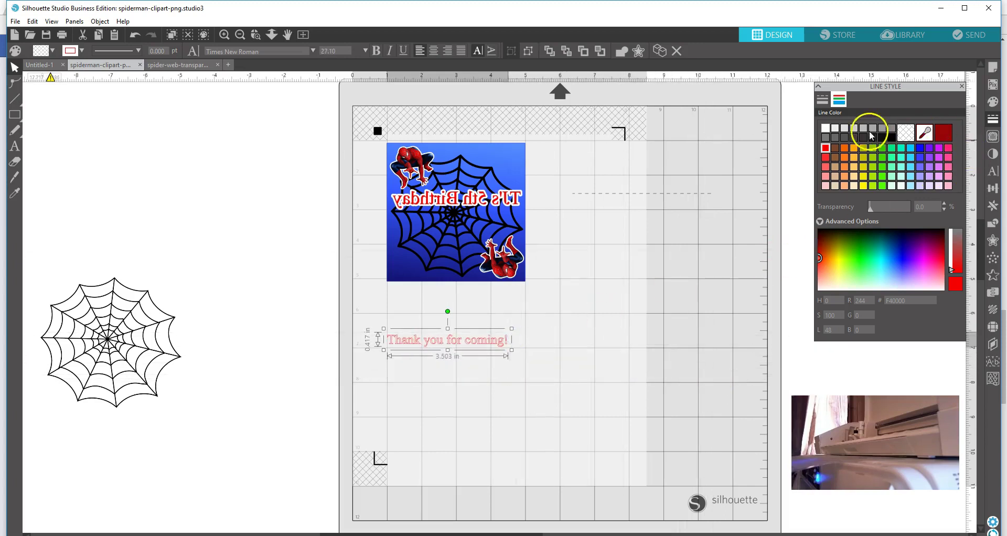
{"action": "left_click", "coordinate": [846, 138]}
{"action": "left_click", "coordinate": [993, 102]}
{"action": "left_click", "coordinate": [826, 147]}
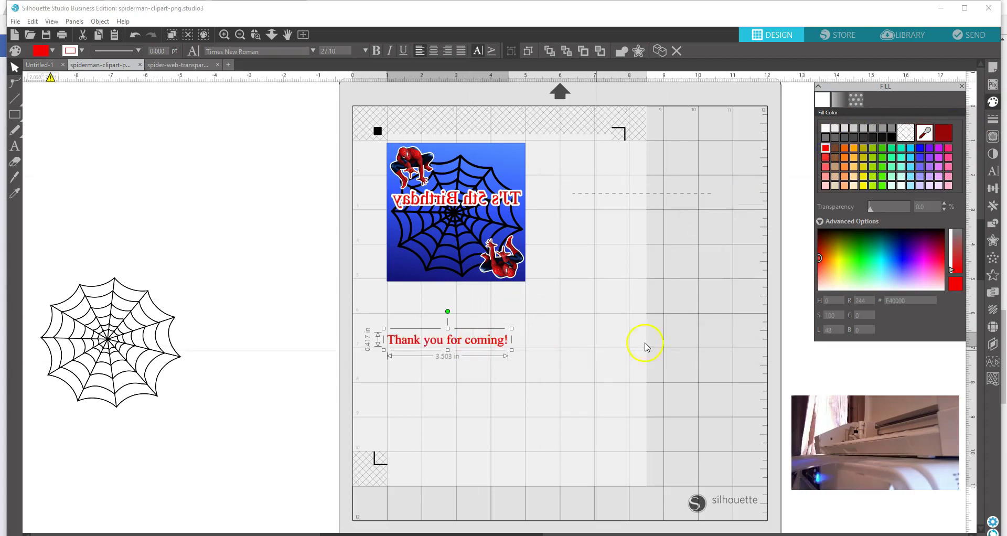
- Size the thank-you text against the gradient square to about 3.84 in wide and move it to the blank area below
{"action": "left_click_drag", "start_coordinate": [449, 344], "coordinate": [456, 228]}
{"action": "left_click", "coordinate": [521, 233]}
{"action": "left_click_drag", "start_coordinate": [520, 233], "coordinate": [536, 241]}
{"action": "left_click", "coordinate": [467, 236]}
{"action": "left_click_drag", "start_coordinate": [467, 236], "coordinate": [458, 235]}
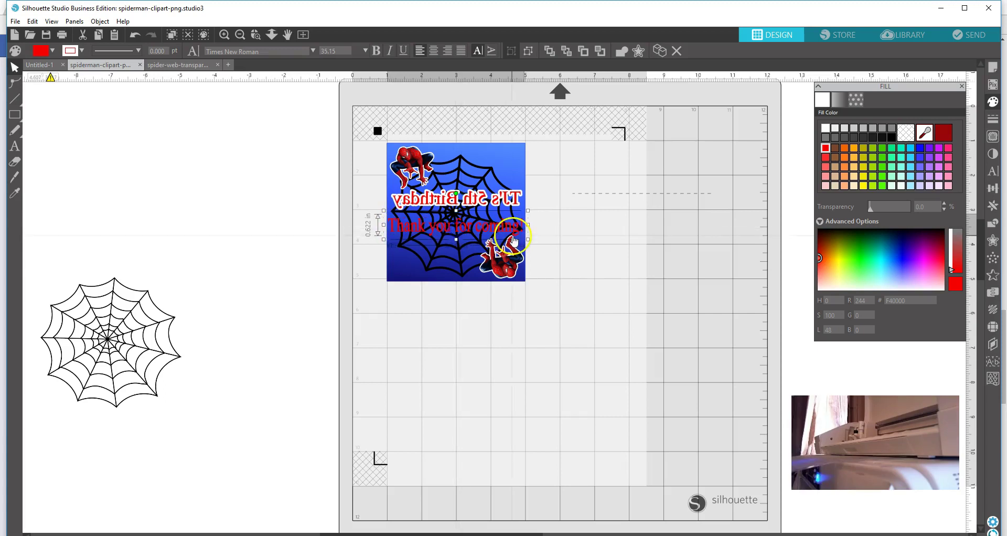
{"action": "left_click_drag", "start_coordinate": [528, 240], "coordinate": [524, 238]}
{"action": "left_click", "coordinate": [461, 225]}
{"action": "left_click_drag", "start_coordinate": [458, 229], "coordinate": [484, 412]}
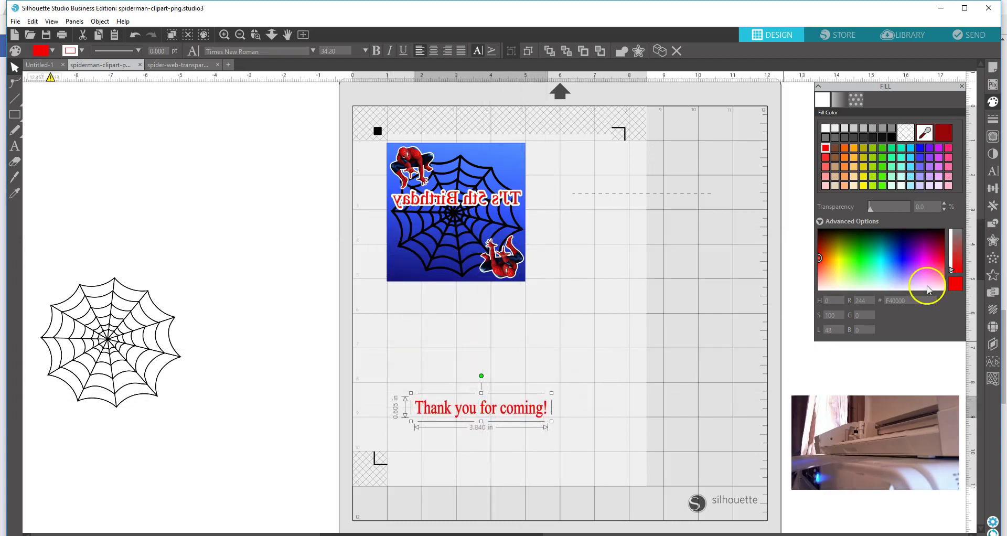
- Offset the thank-you text outward by 0.050 in with rounded corners
{"action": "left_click", "coordinate": [993, 240]}
{"action": "left_click", "coordinate": [846, 114]}
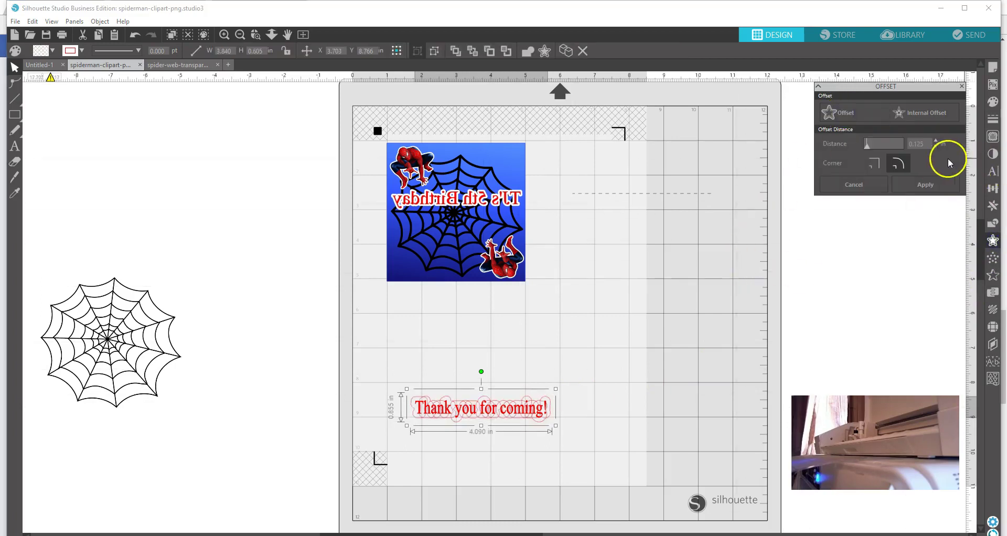
{"action": "left_click", "coordinate": [937, 147]}
{"action": "left_click", "coordinate": [937, 142]}
- Give the thank-you text's offset shapes a white fill and a white line color
{"action": "left_click", "coordinate": [997, 102]}
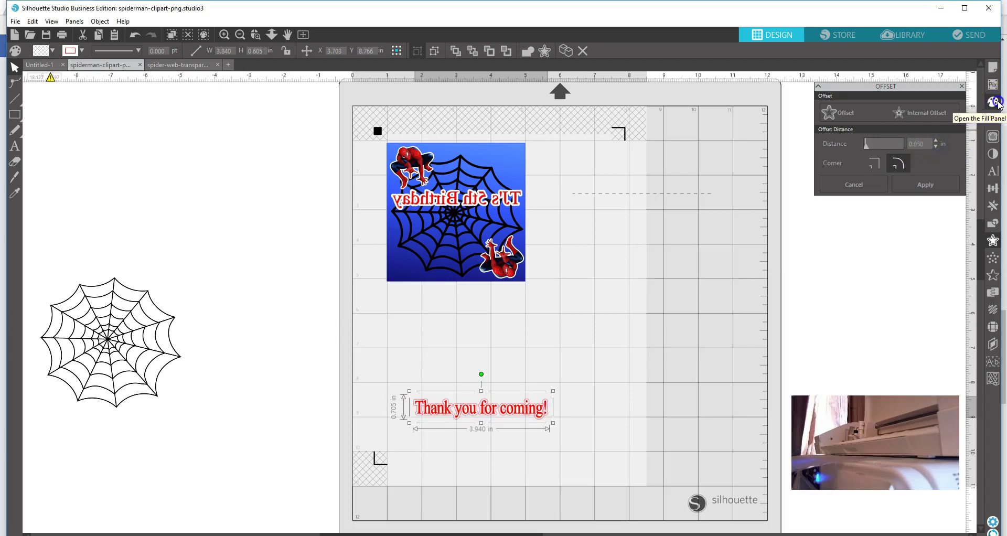
{"action": "left_click", "coordinate": [823, 128]}
{"action": "left_click", "coordinate": [946, 132]}
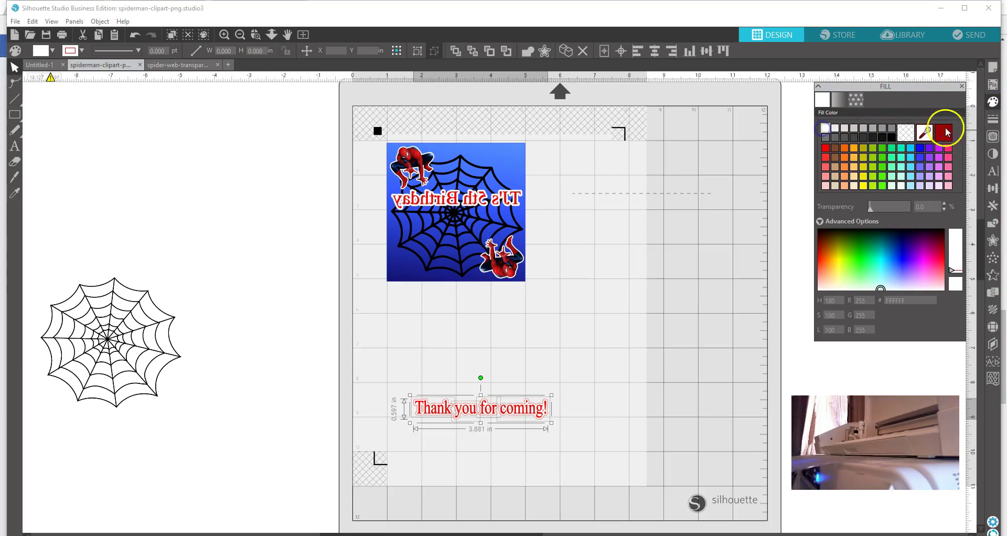
{"action": "left_click", "coordinate": [994, 119]}
{"action": "left_click", "coordinate": [839, 98]}
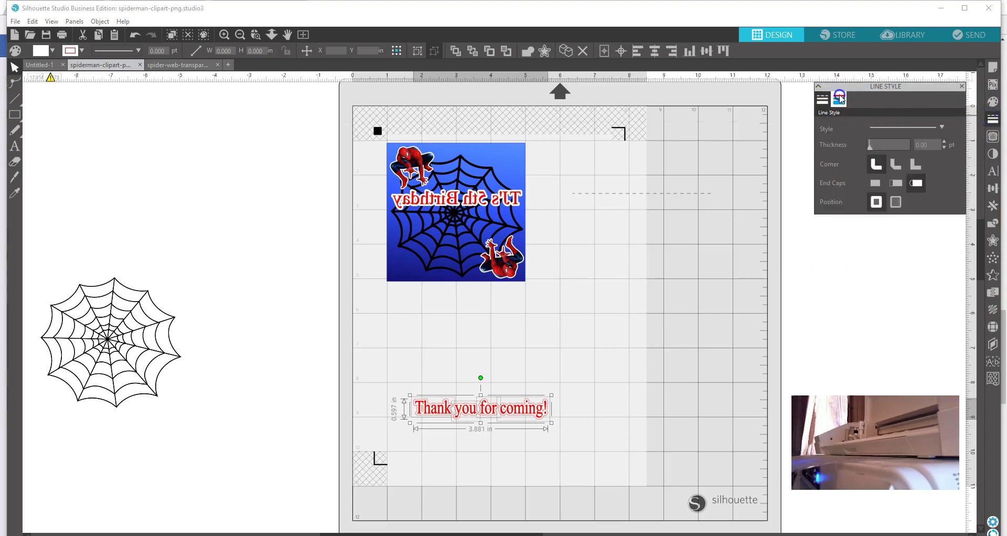
{"action": "left_click", "coordinate": [825, 128]}
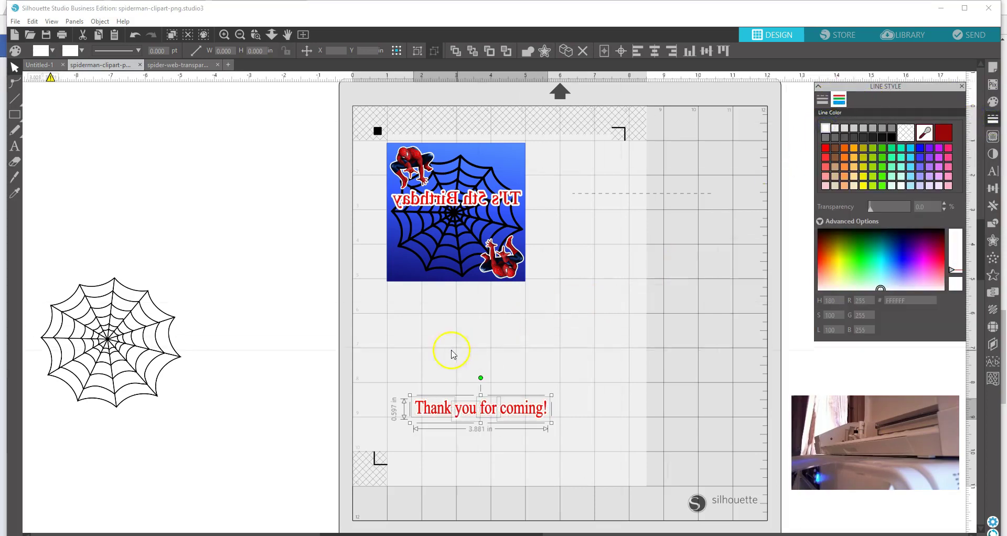
- Select the thank-you text together with its offset shapes and group them
{"action": "left_click", "coordinate": [412, 324]}
{"action": "left_click_drag", "start_coordinate": [371, 379], "coordinate": [578, 446]}
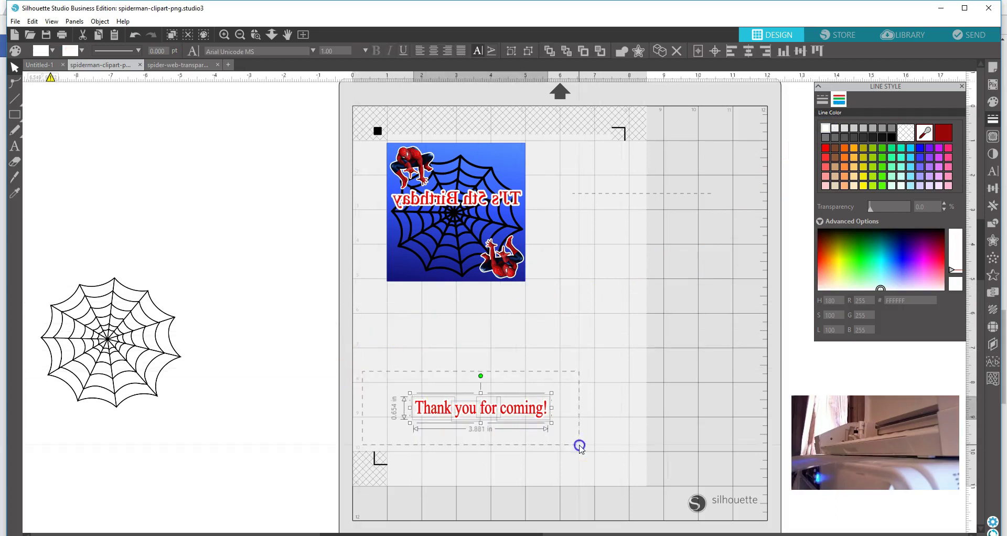
{"action": "right_click", "coordinate": [522, 411]}
{"action": "left_click", "coordinate": [547, 282]}
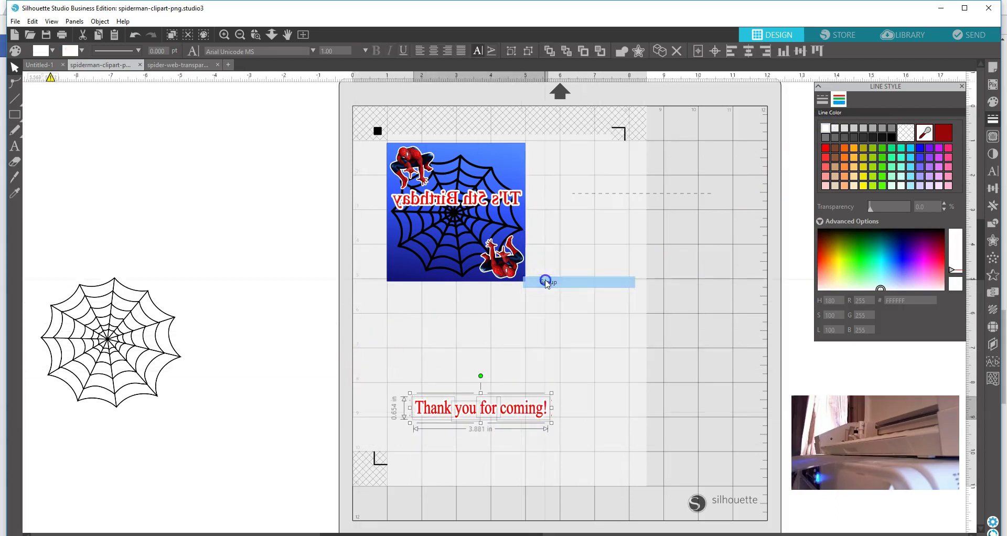
- Place the grouped thank-you text on the square just below the birthday text, scaled to about 3.68 in wide
{"action": "left_click_drag", "start_coordinate": [488, 424], "coordinate": [462, 235]}
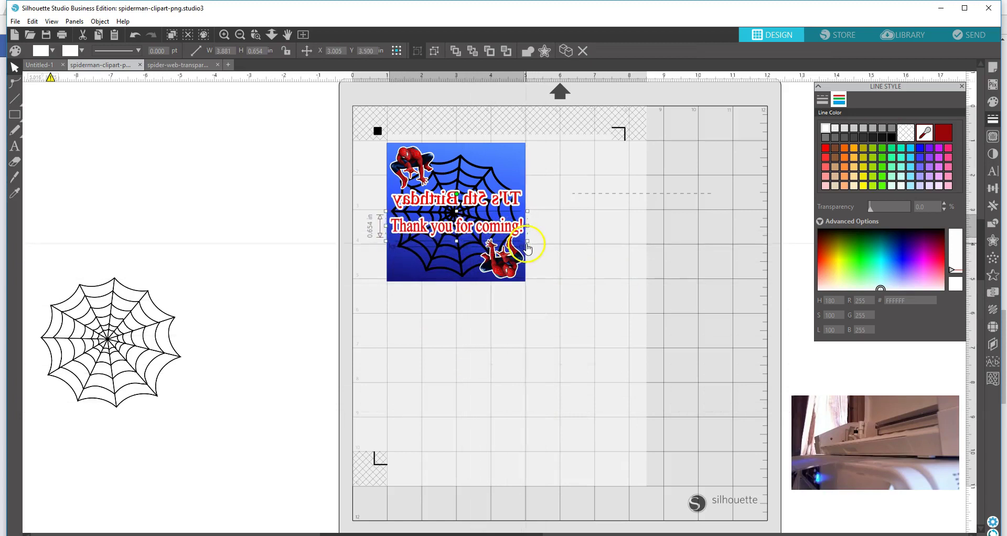
{"action": "left_click_drag", "start_coordinate": [527, 241], "coordinate": [520, 240]}
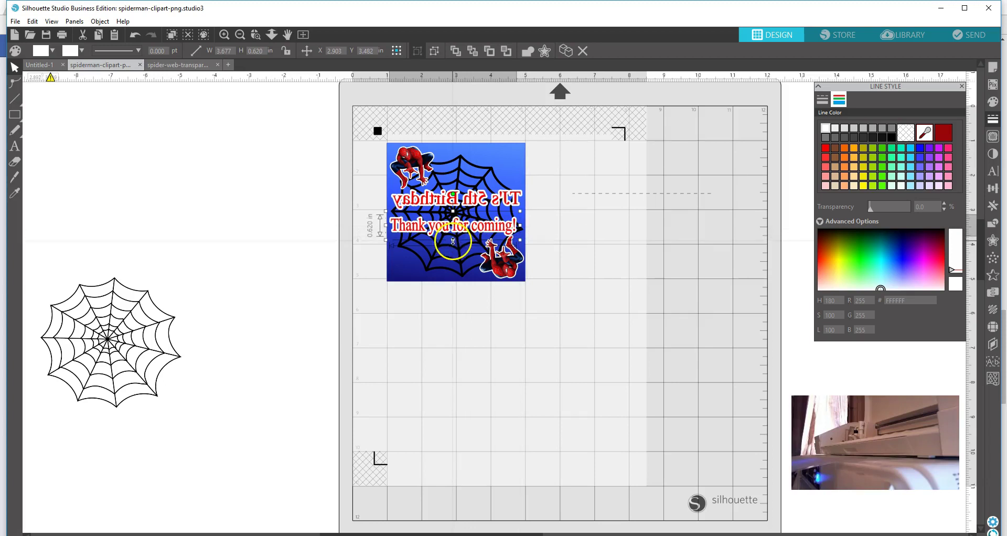
{"action": "left_click_drag", "start_coordinate": [453, 242], "coordinate": [467, 241]}
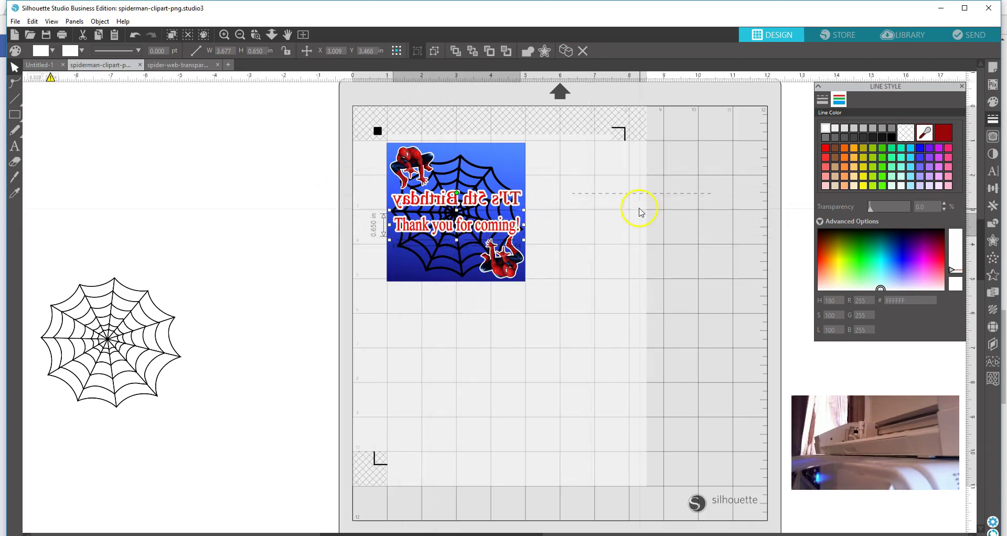
- Place the dashed fold line horizontally across the middle of the gradient square, about 3.98 in long
{"action": "left_click_drag", "start_coordinate": [649, 197], "coordinate": [459, 212]}
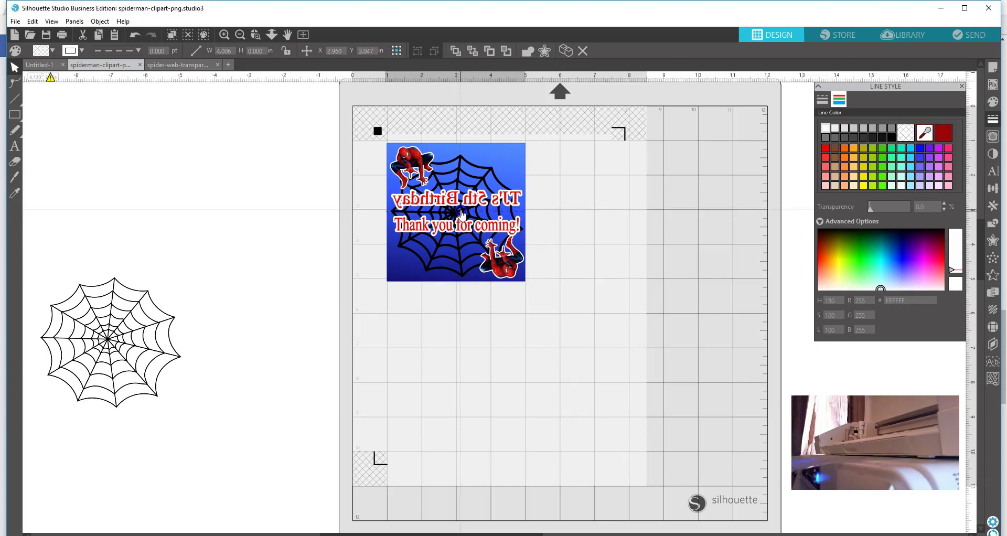
{"action": "left_click", "coordinate": [462, 212]}
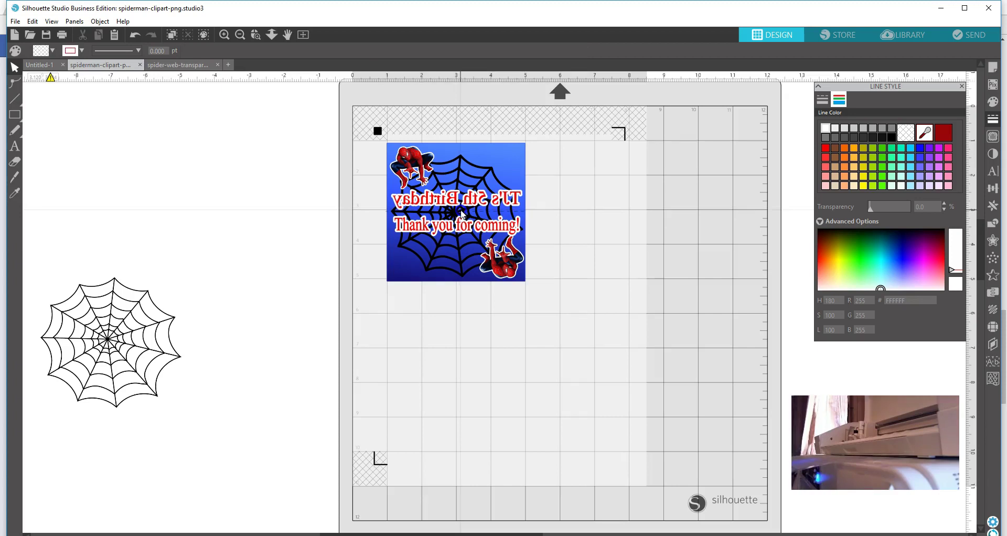
{"action": "left_click", "coordinate": [387, 216]}
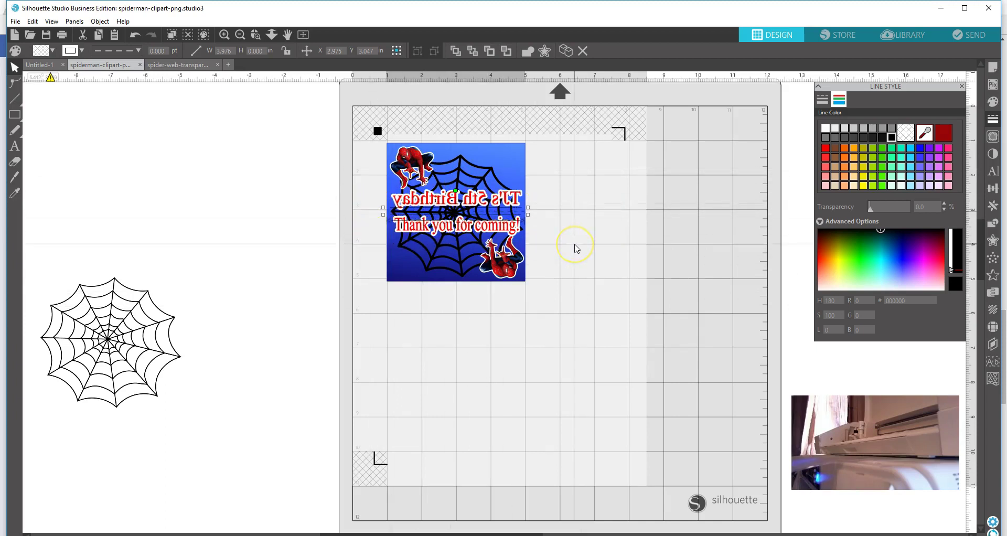
{"action": "left_click", "coordinate": [627, 202]}
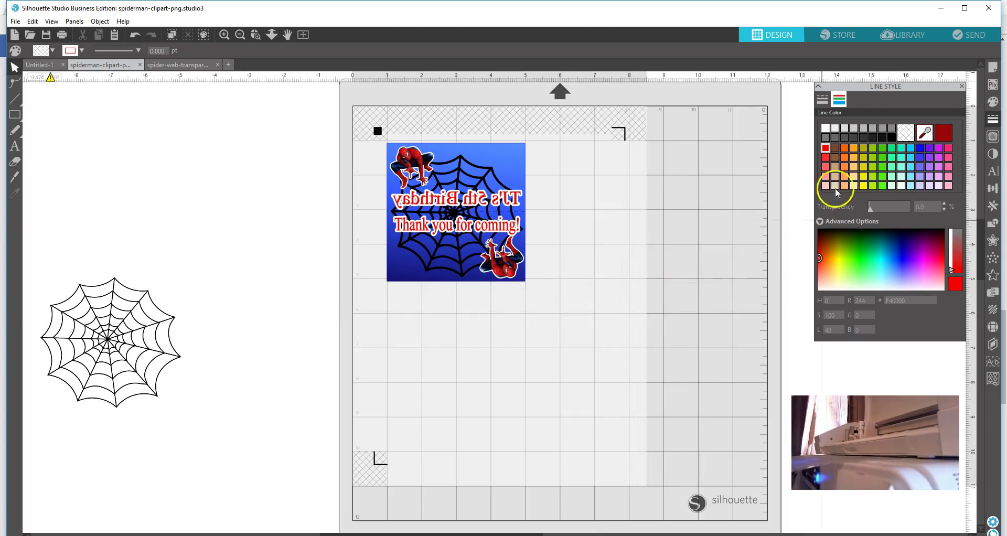
- Check the cut preview with its material and action settings, and return to the design page
{"action": "left_click", "coordinate": [965, 38]}
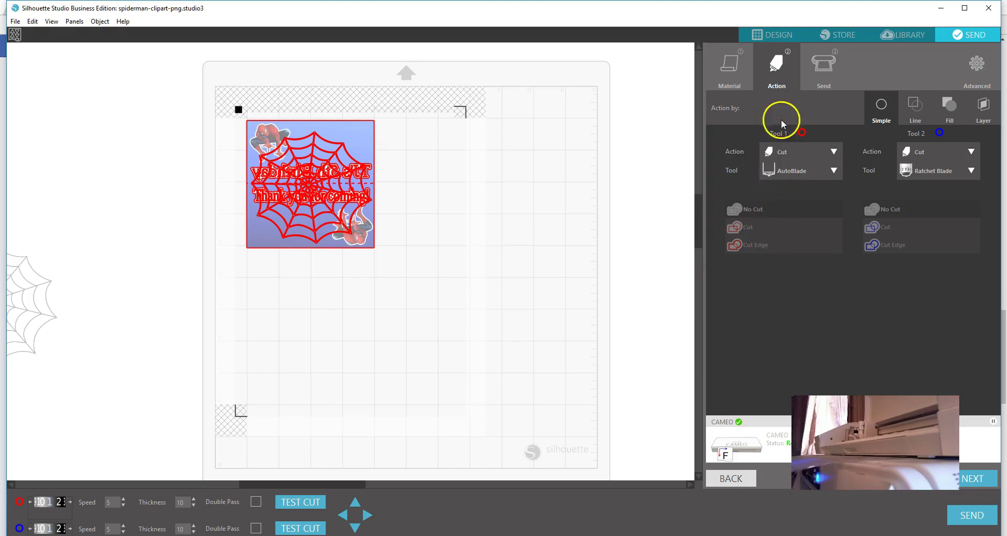
{"action": "left_click", "coordinate": [782, 270]}
{"action": "left_click", "coordinate": [729, 66]}
{"action": "left_click", "coordinate": [796, 157]}
{"action": "left_click", "coordinate": [775, 56]}
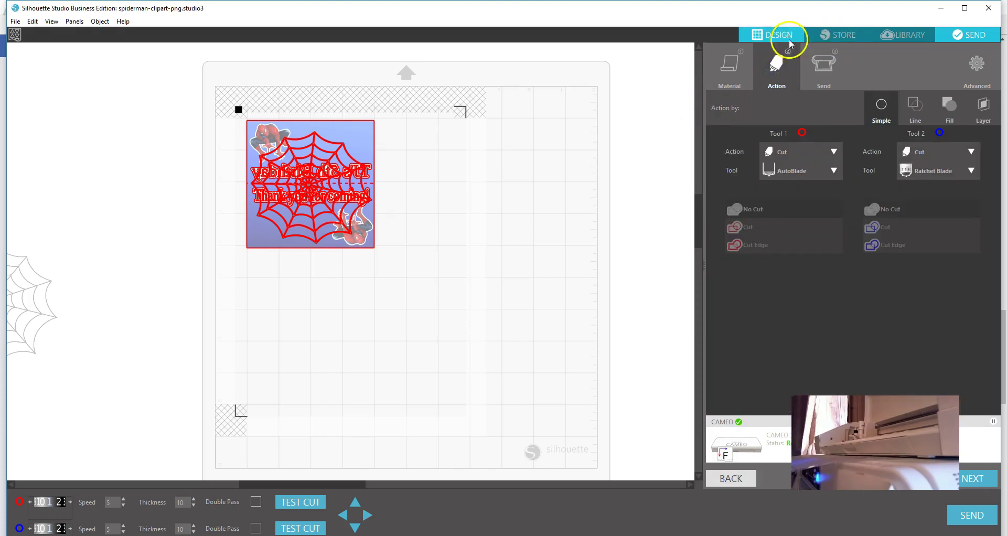
{"action": "left_click", "coordinate": [775, 35]}
{"action": "left_click", "coordinate": [578, 268]}
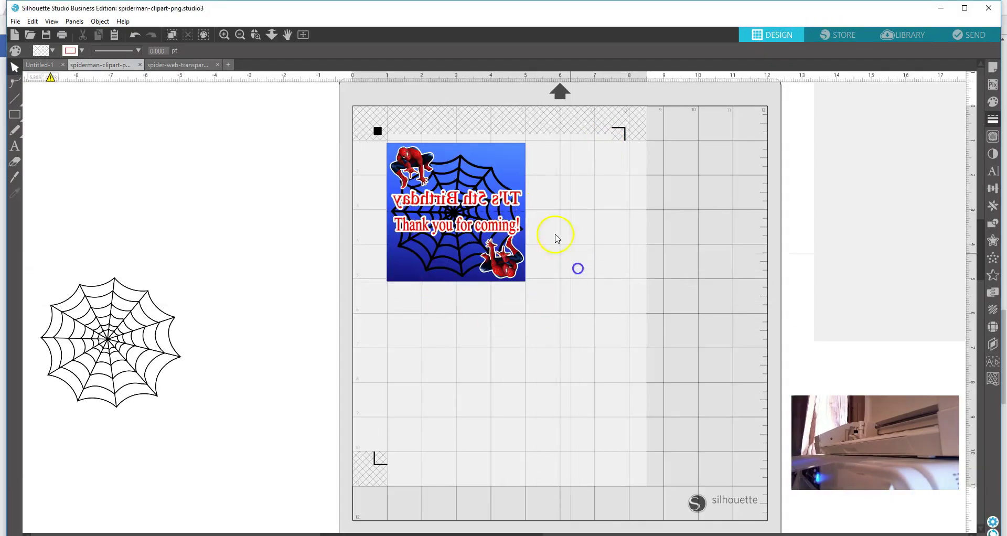
- Move the fold line off the square to the blank area below and group all the artwork on the square
{"action": "left_click", "coordinate": [524, 212]}
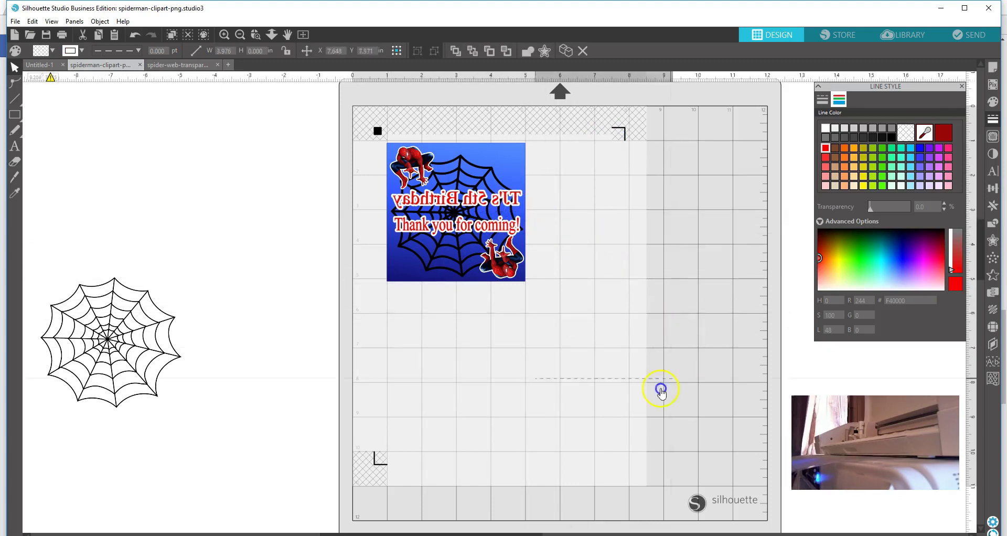
{"action": "left_click", "coordinate": [607, 424]}
{"action": "left_click_drag", "start_coordinate": [375, 138], "coordinate": [551, 315]}
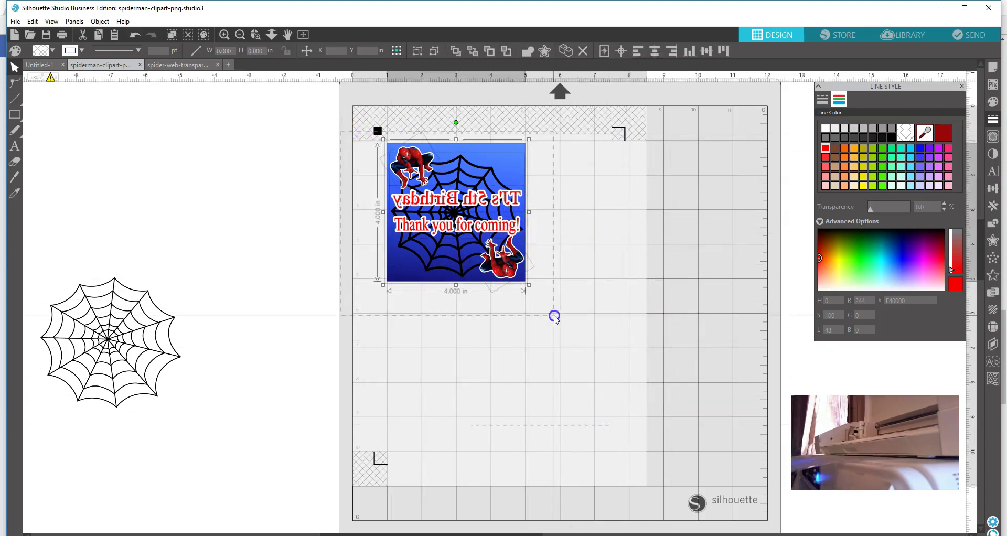
{"action": "right_click", "coordinate": [524, 267]}
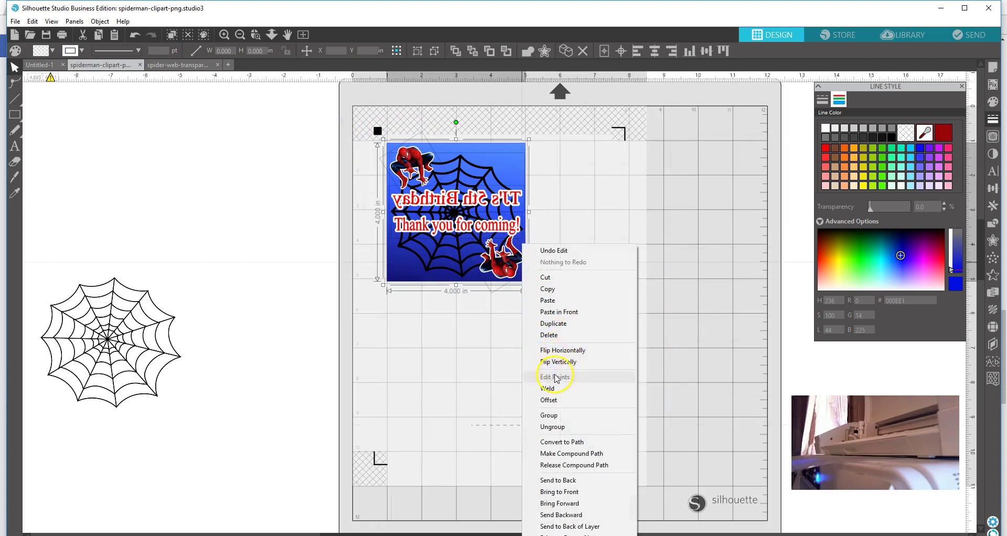
{"action": "left_click", "coordinate": [544, 414]}
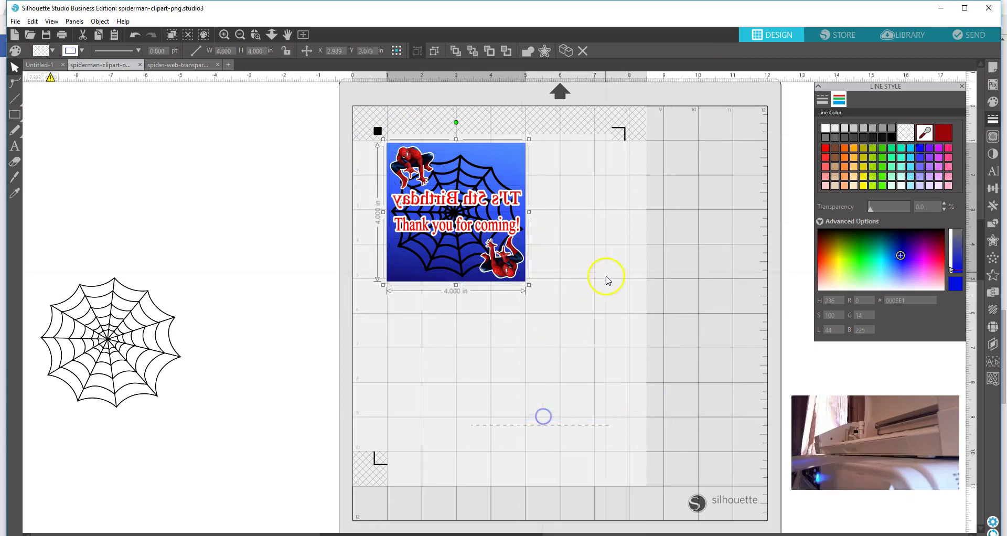
- Bring the fold line to the front and place it across the middle of the grouped square
{"action": "left_click_drag", "start_coordinate": [546, 431], "coordinate": [528, 213]}
{"action": "right_click", "coordinate": [530, 212]}
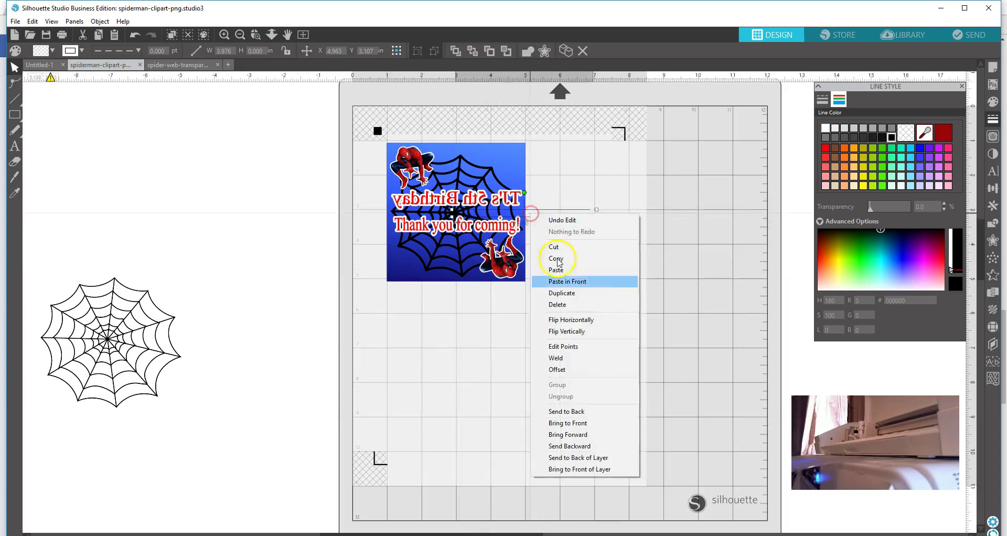
{"action": "left_click", "coordinate": [569, 423]}
{"action": "left_click_drag", "start_coordinate": [549, 215], "coordinate": [481, 213]}
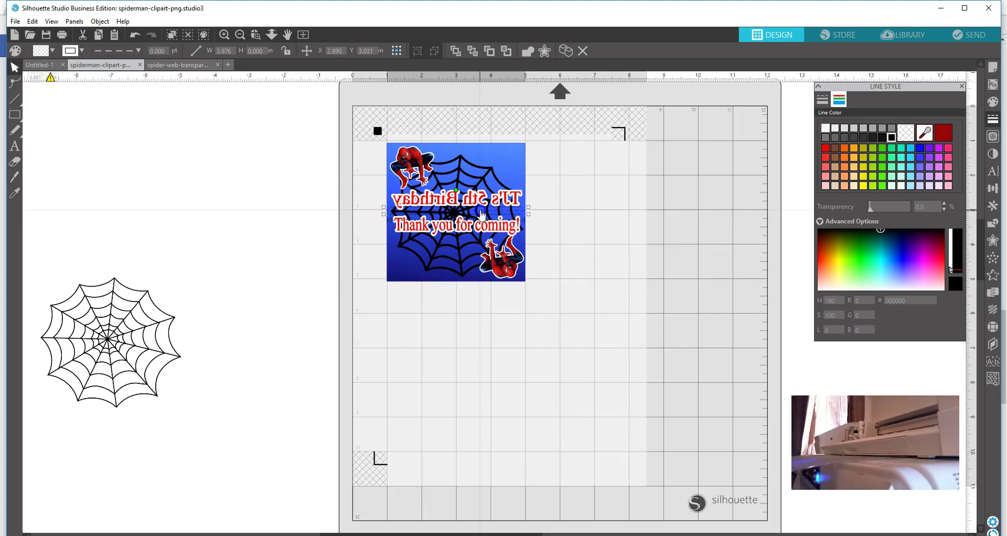
{"action": "left_click", "coordinate": [600, 229]}
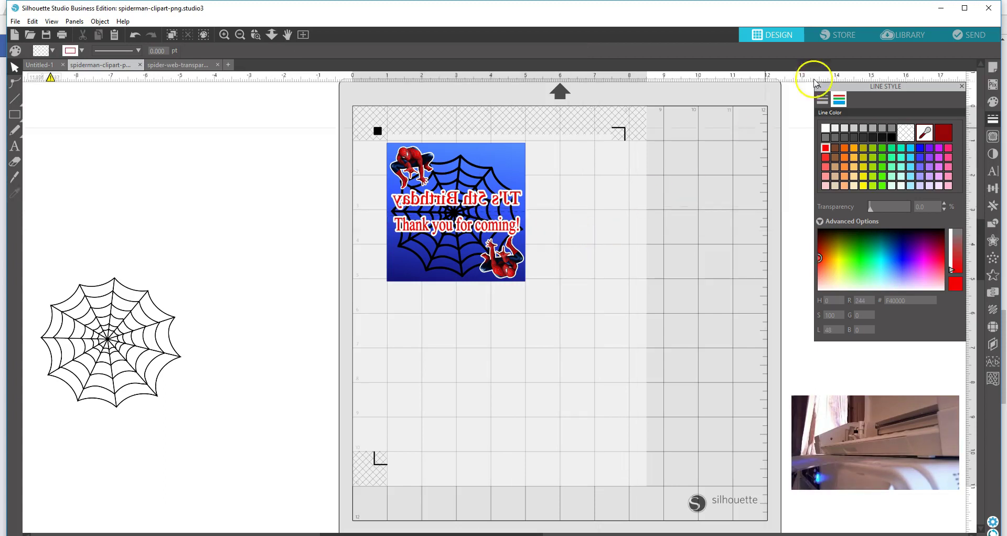
- Examine the send setup for the finished design, including the material, simple and by-line action settings, and the cutting queue
{"action": "left_click", "coordinate": [960, 38]}
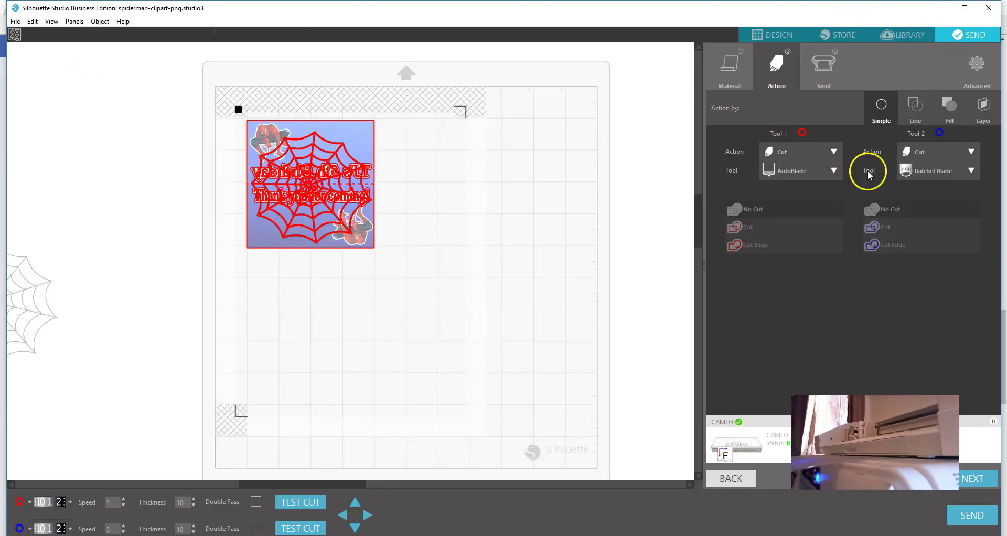
{"action": "left_click", "coordinate": [733, 80]}
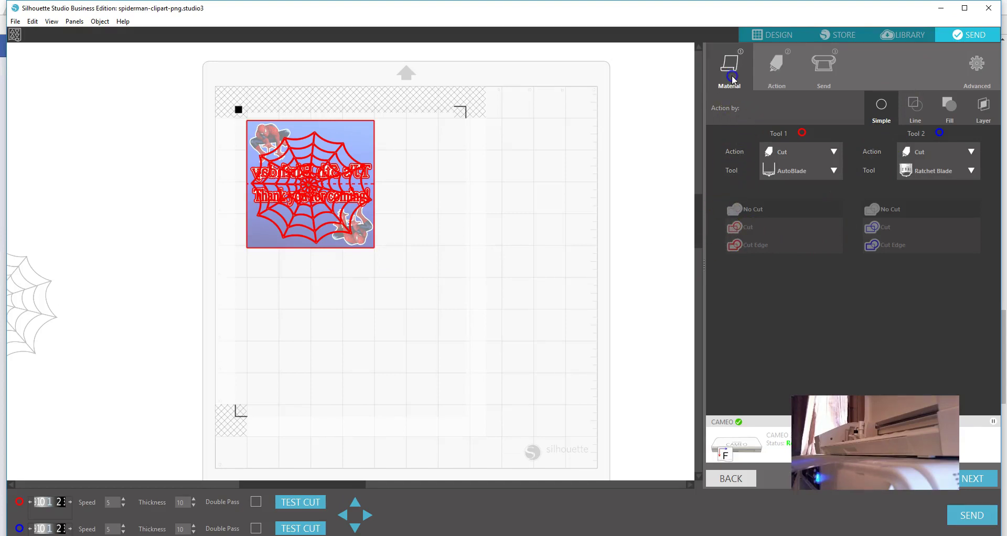
{"action": "left_click", "coordinate": [770, 79]}
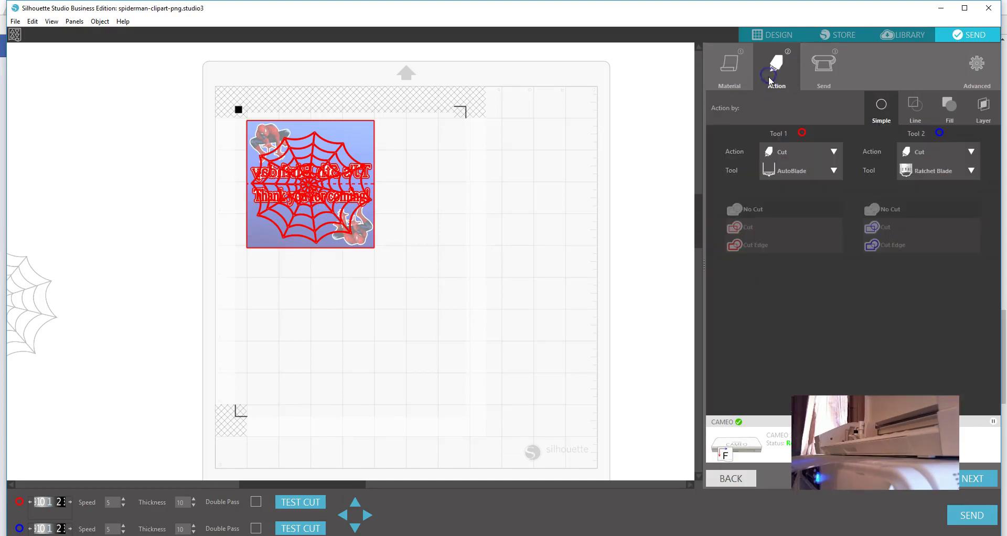
{"action": "left_click", "coordinate": [824, 82]}
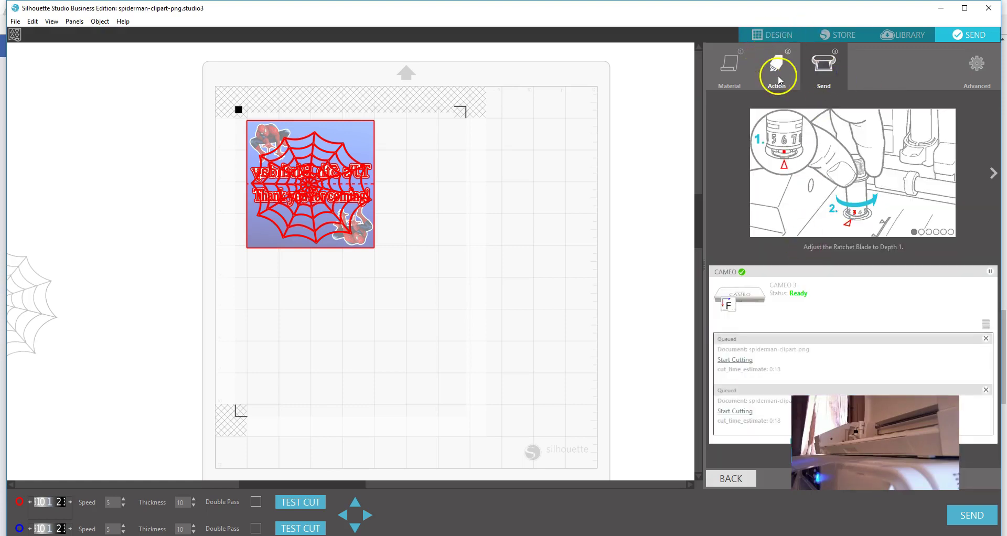
{"action": "left_click", "coordinate": [779, 79]}
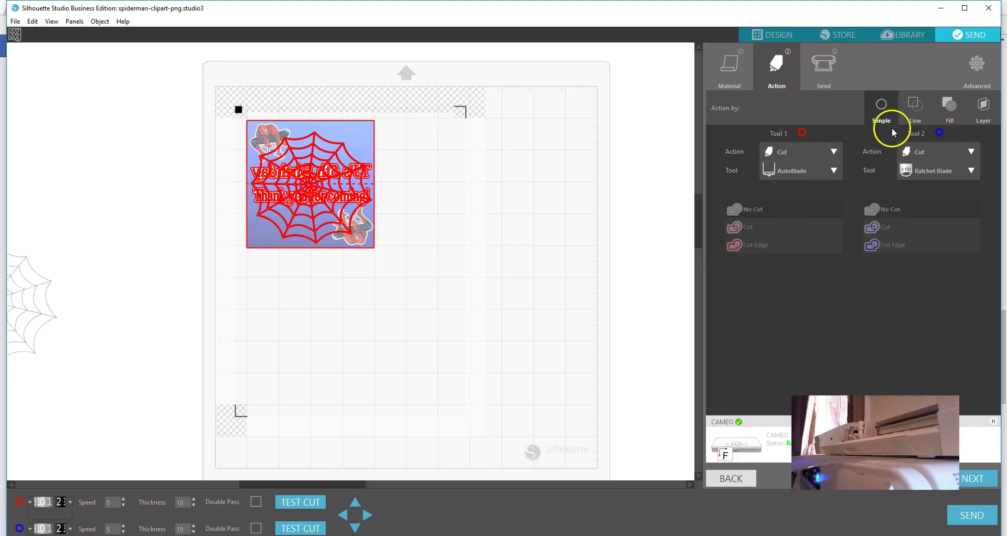
{"action": "left_click", "coordinate": [903, 111]}
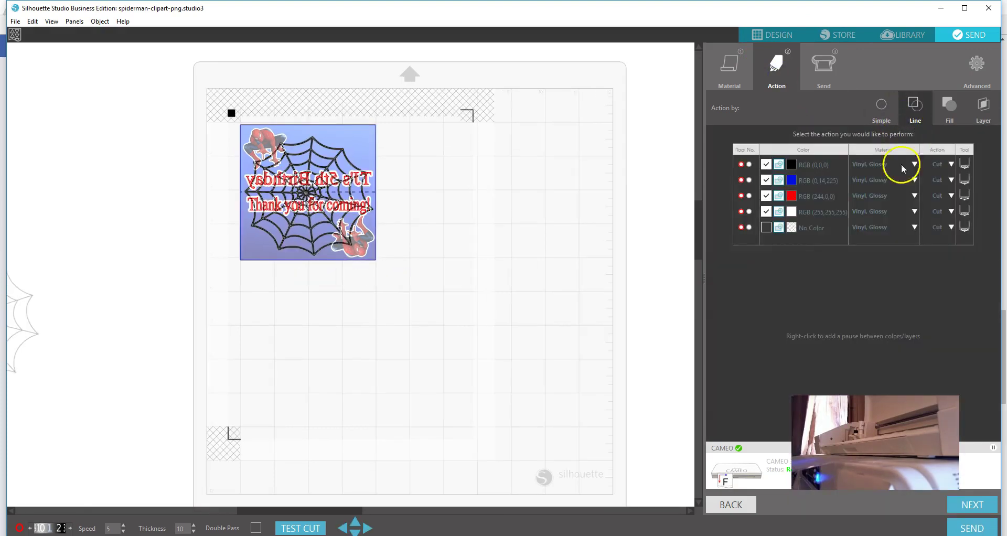
{"action": "left_click", "coordinate": [882, 117]}
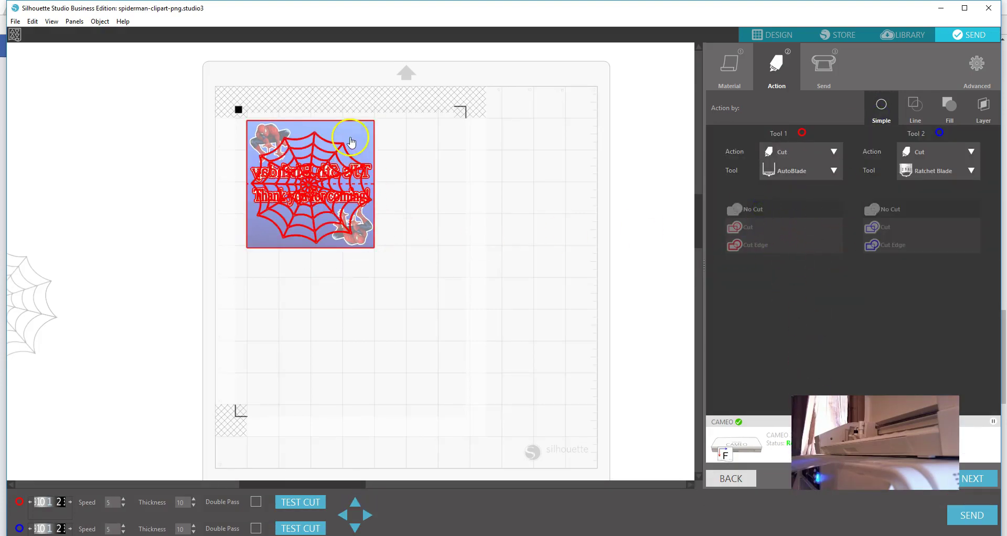
- Set the grouped Spider-Man square to Cut Edge for Tool 1 and return to the design page
{"action": "left_click", "coordinate": [373, 227]}
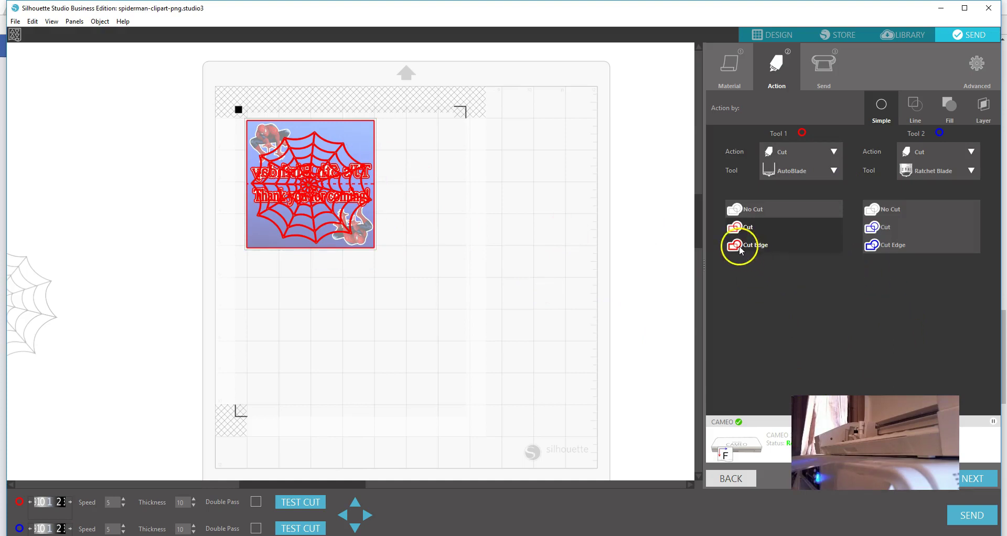
{"action": "left_click", "coordinate": [762, 249]}
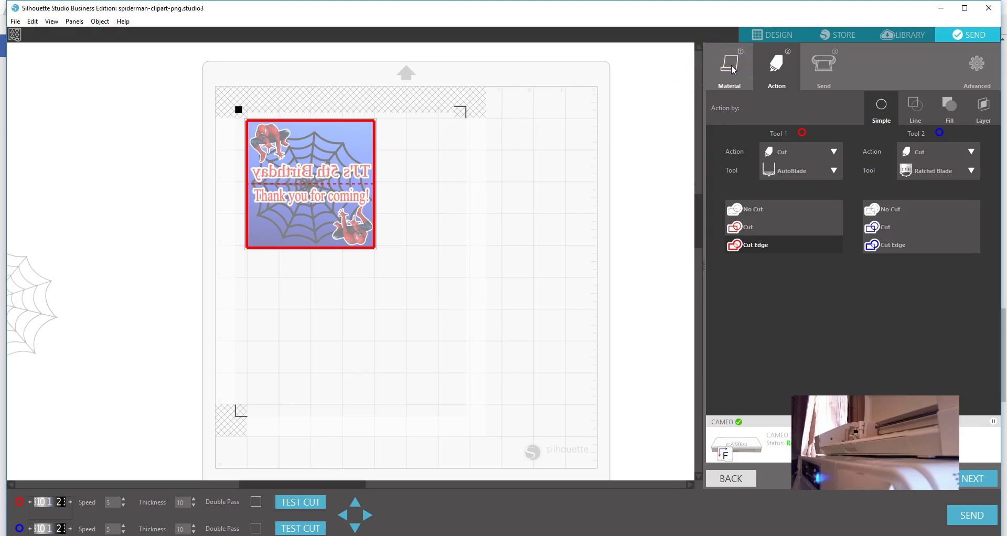
{"action": "left_click", "coordinate": [762, 36]}
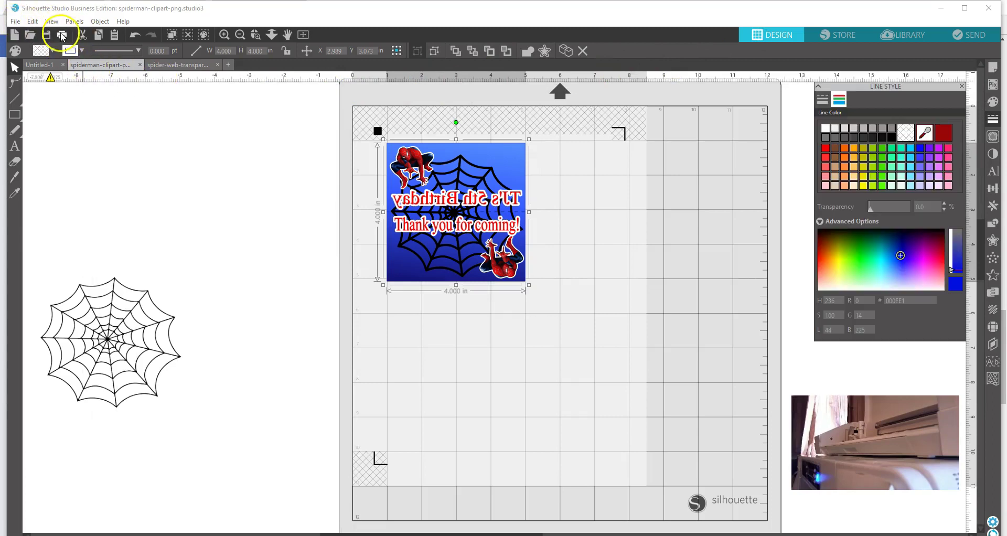
- Print one copy of the design with registration marks on the SAWGRASS SG800 printer, reviewing and accepting its printing preferences first
{"action": "left_click", "coordinate": [62, 36]}
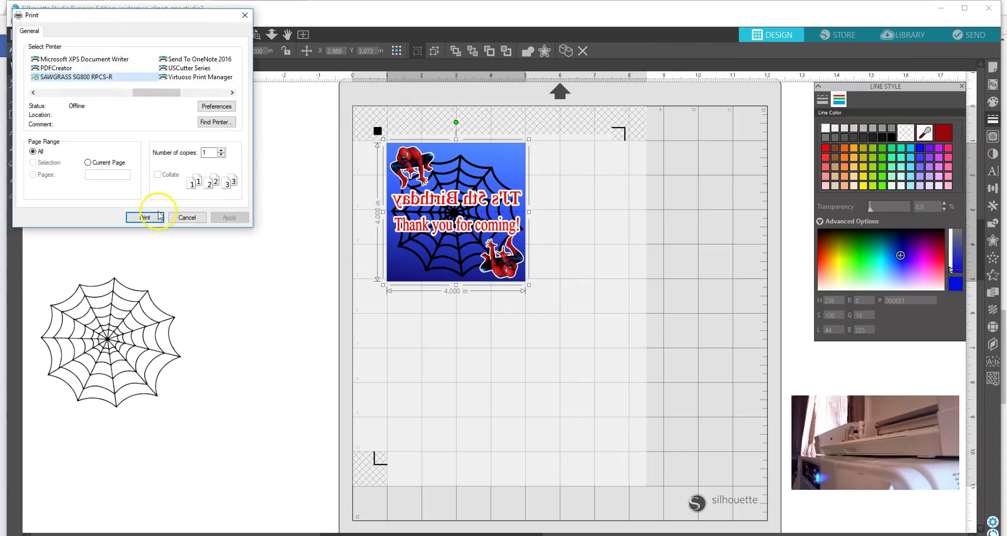
{"action": "left_click", "coordinate": [215, 106]}
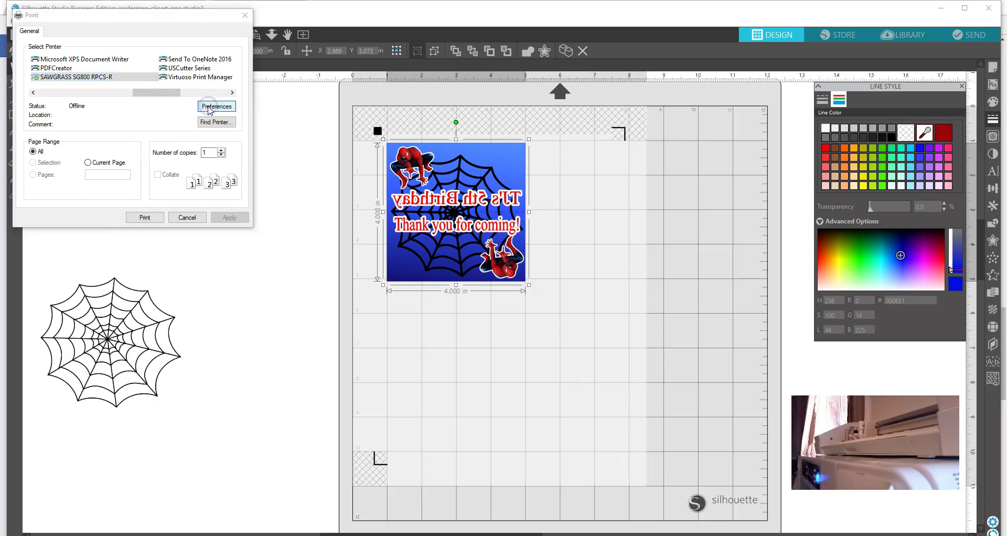
{"action": "left_click", "coordinate": [269, 311]}
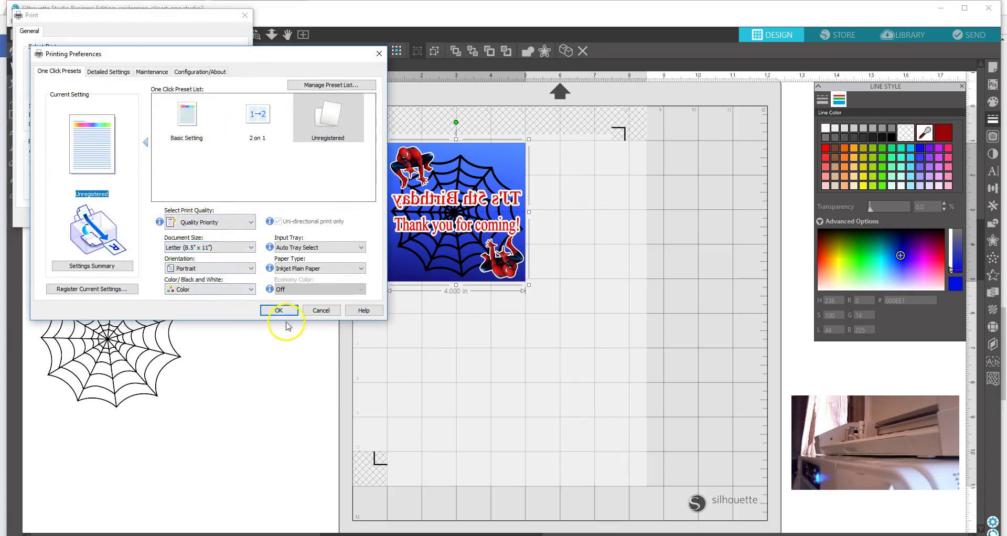
{"action": "left_click", "coordinate": [144, 218]}
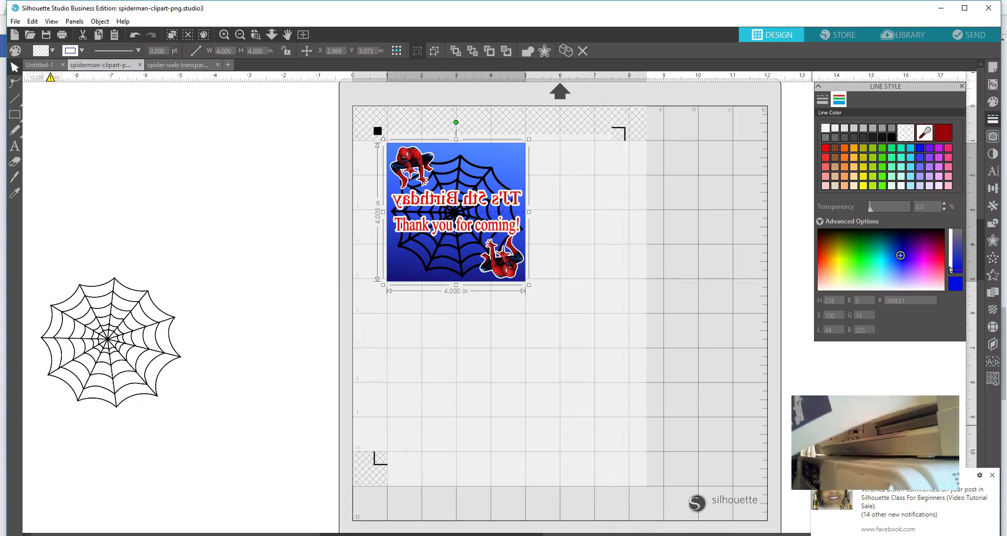
{"action": "left_click", "coordinate": [994, 476]}
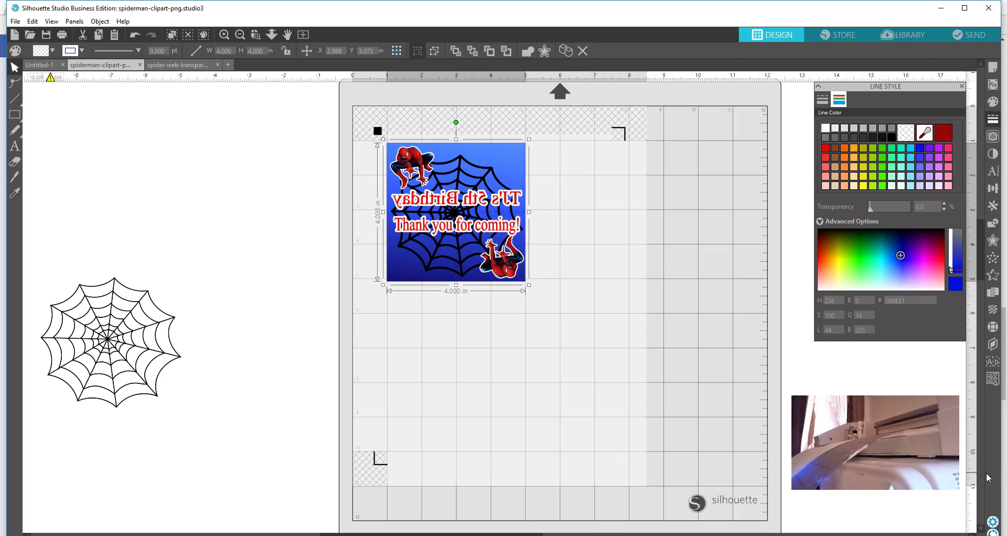
{"action": "left_click", "coordinate": [1006, 515]}
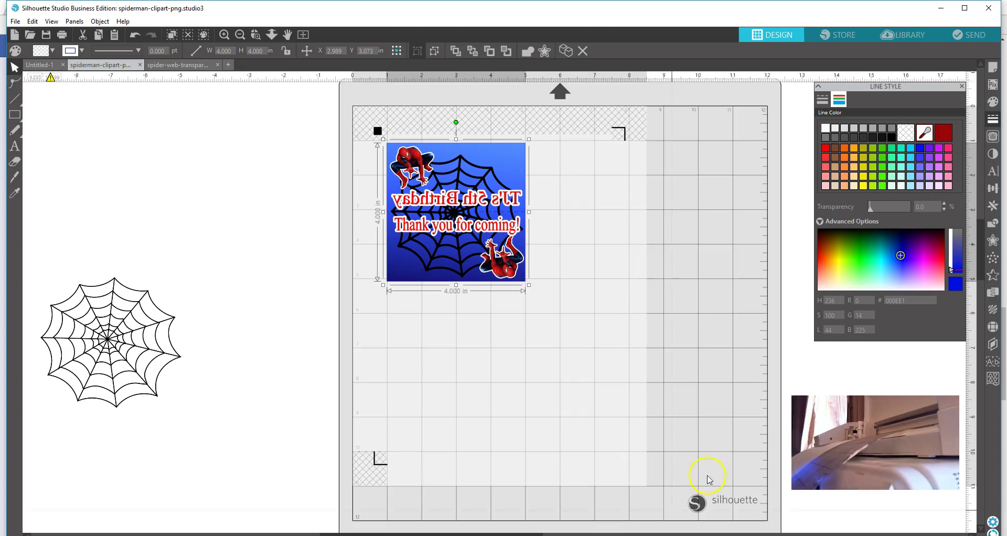
- Review the material and action settings for the printed design and send the square's edge cut to the CAMEO
{"action": "left_click", "coordinate": [971, 36]}
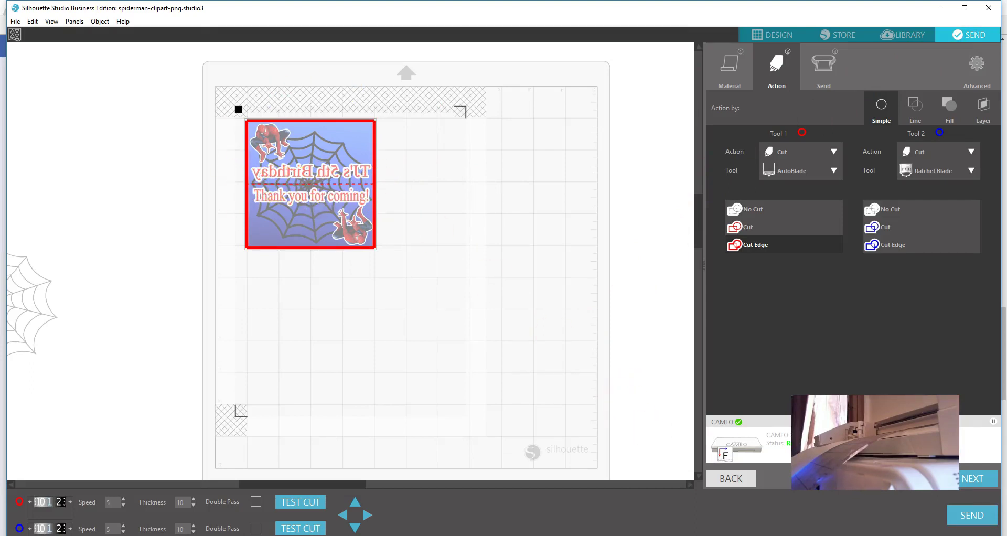
{"action": "left_click", "coordinate": [740, 83]}
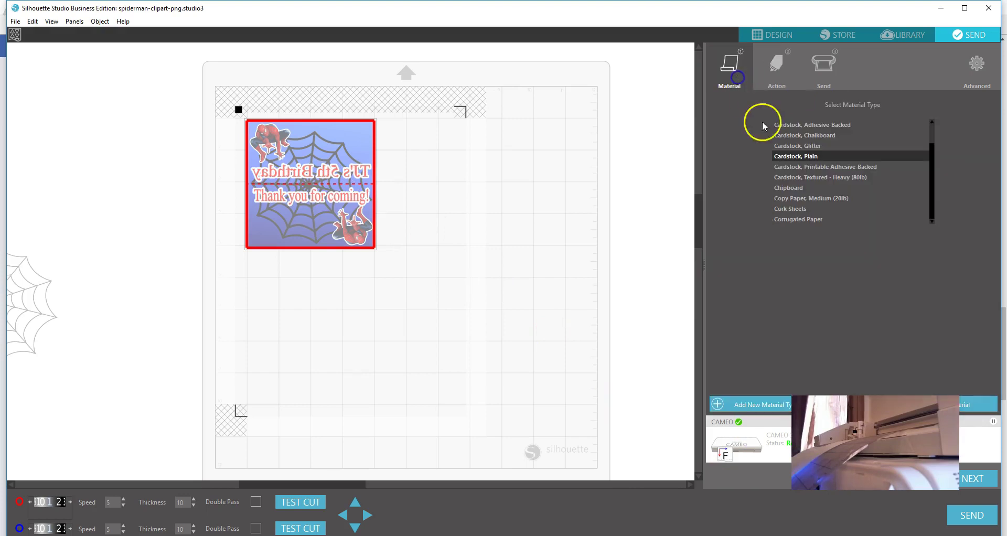
{"action": "left_click", "coordinate": [784, 68]}
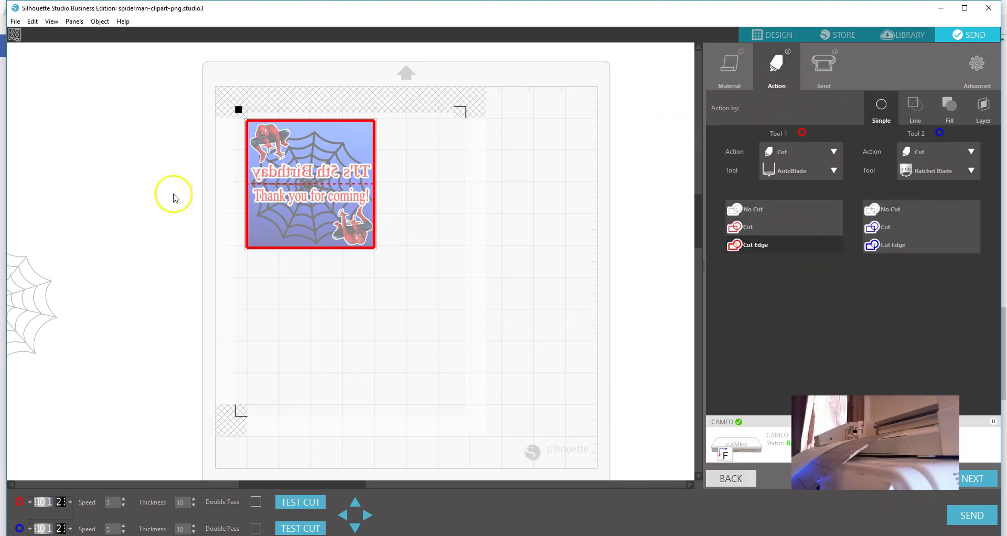
{"action": "left_click", "coordinate": [979, 516]}
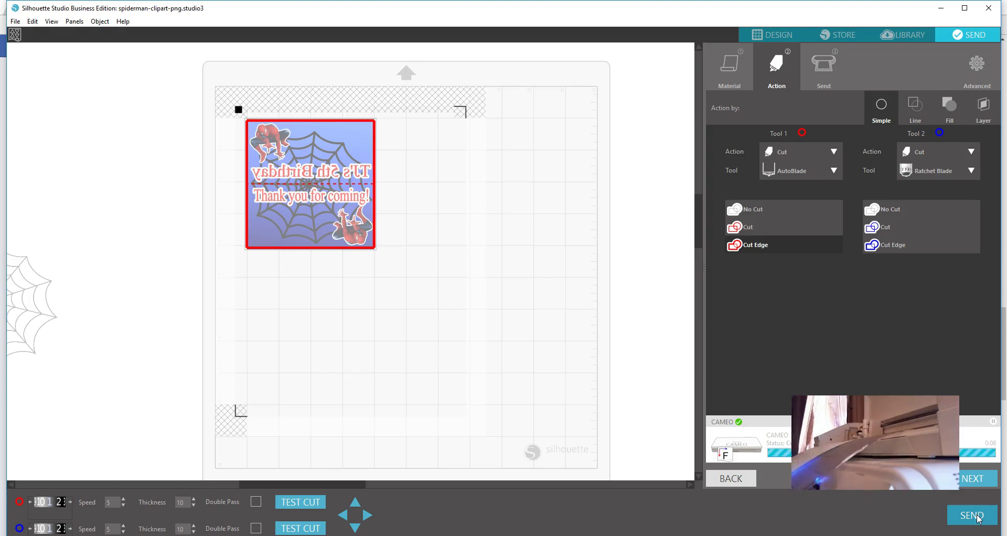
{"action": "left_click", "coordinate": [977, 518]}
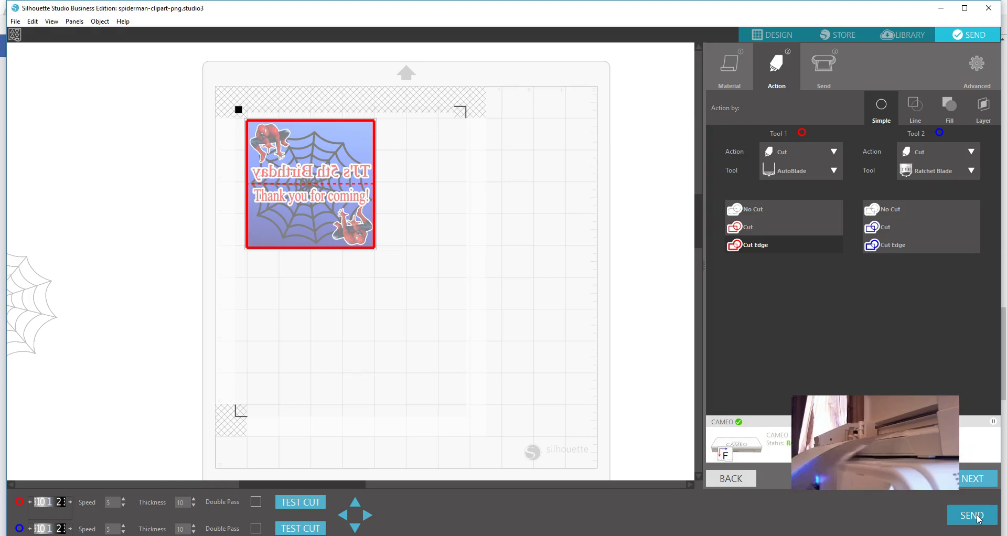